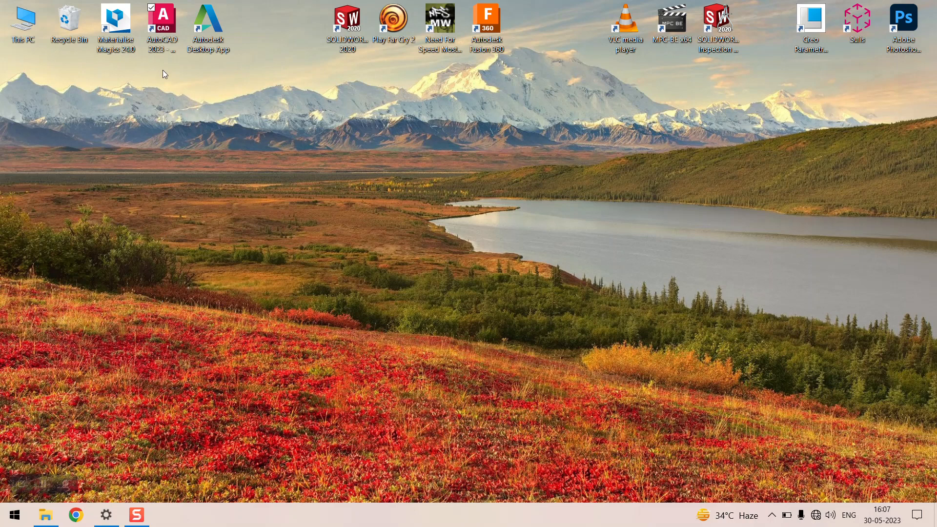
- Launch AutoCAD 2023 and create a new blank drawing
double_click(167, 40)
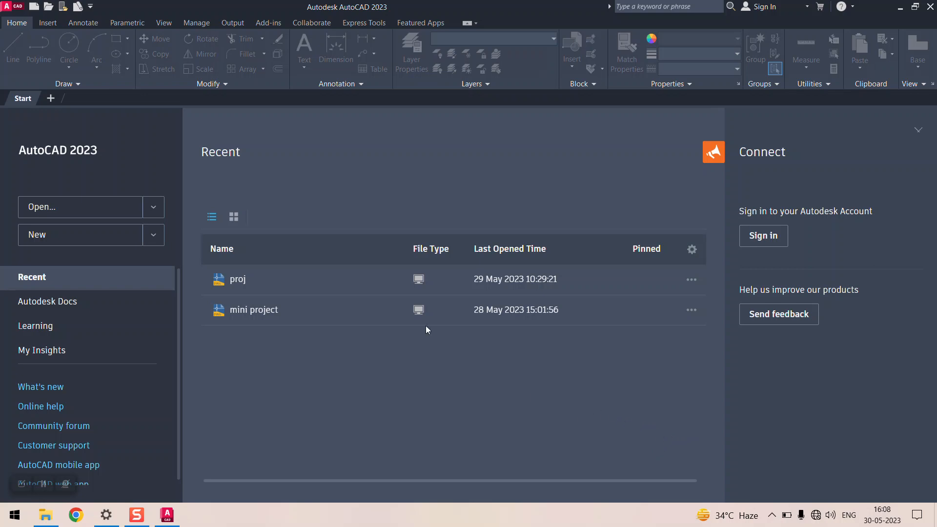
click(95, 243)
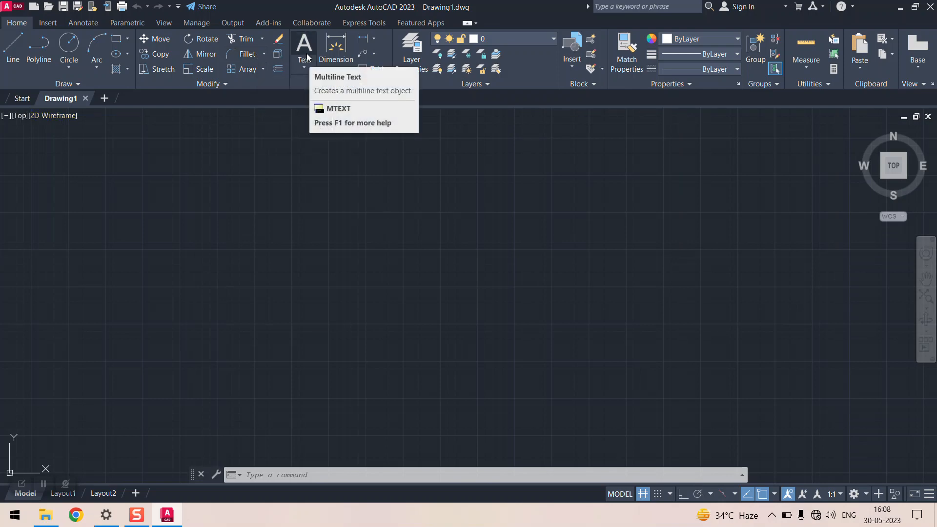
click(374, 40)
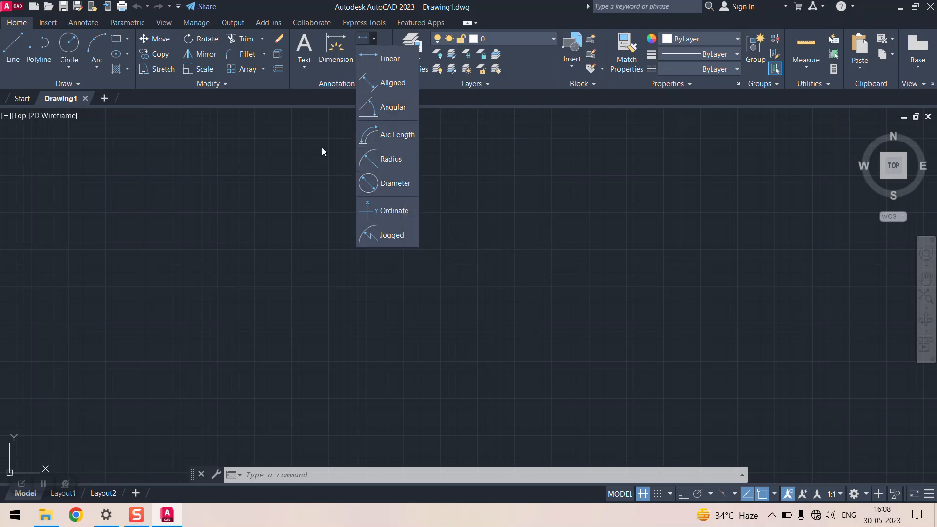
click(360, 7)
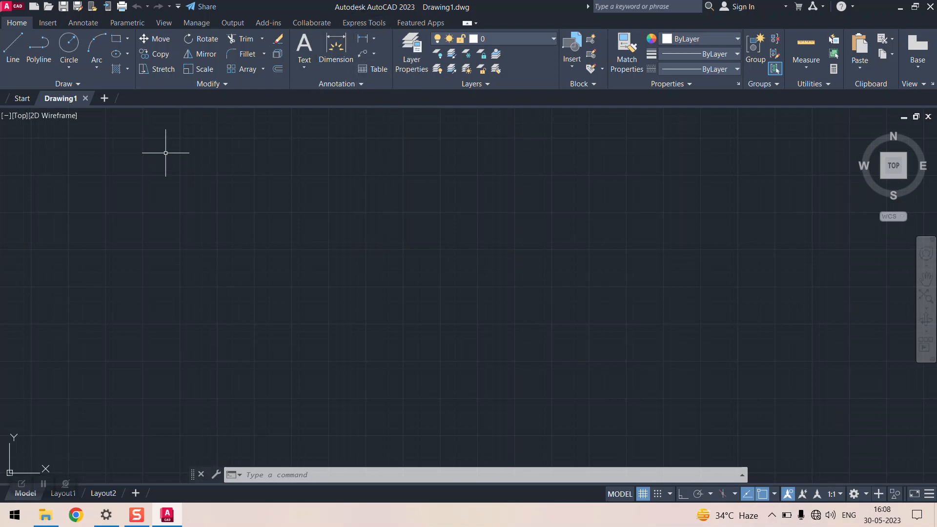
- Draw a rectangle about 666 wide by 449 high in the upper-left part of the drawing area
click(128, 39)
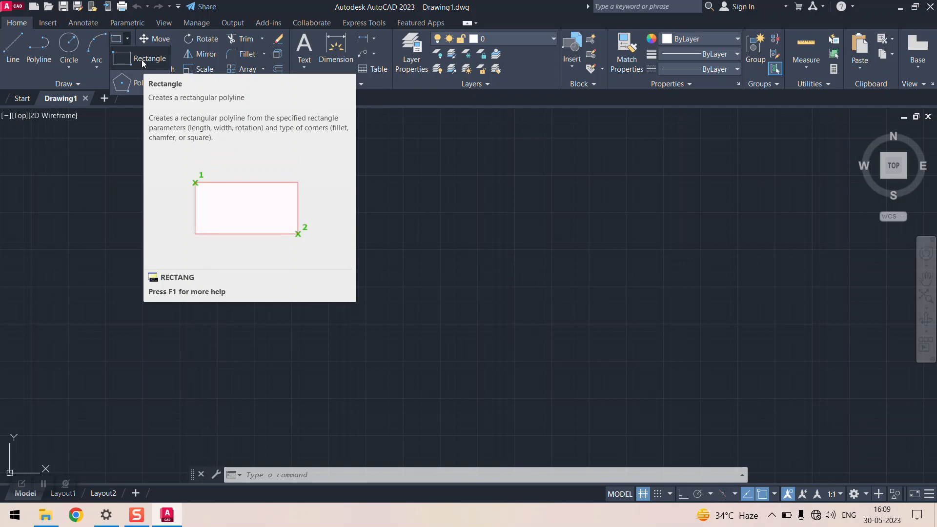
click(142, 59)
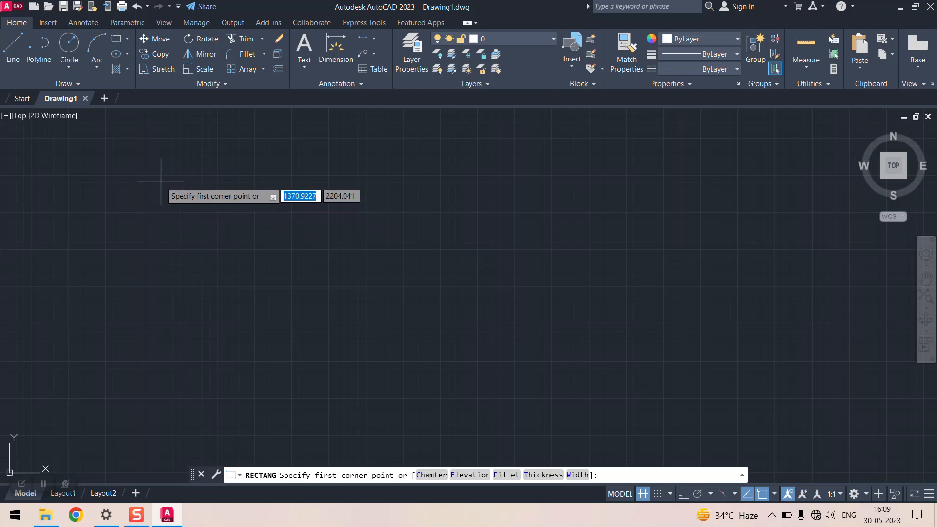
click(135, 202)
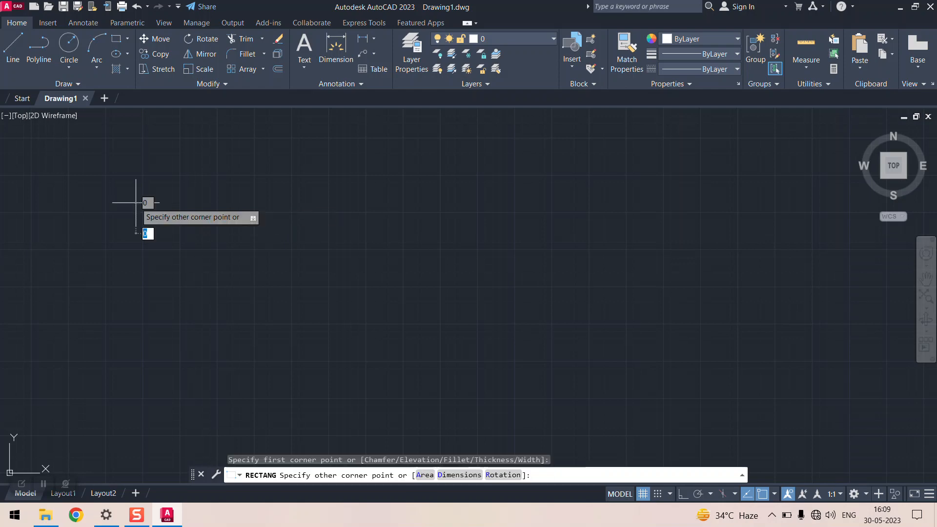
click(235, 270)
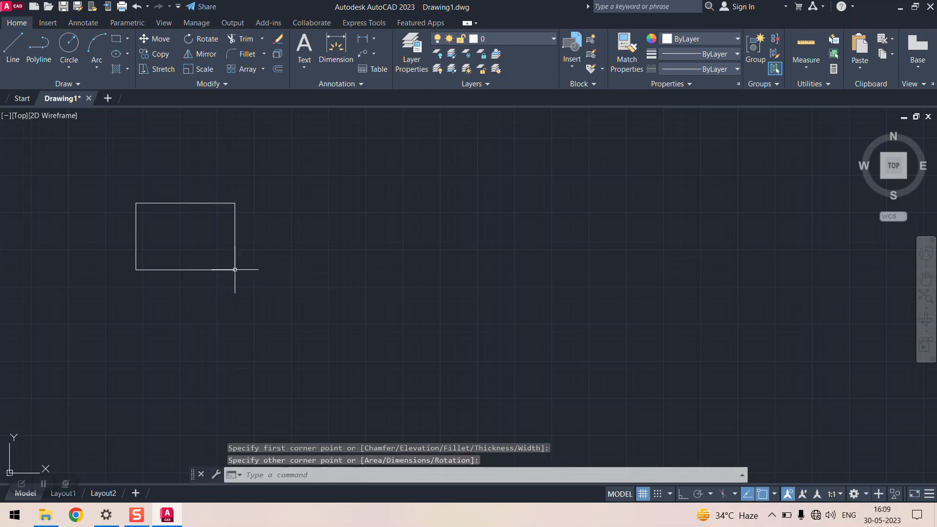
- Add a linear dimension for the rectangle's height, from its top edge to its bottom edge, placed to its right
click(374, 38)
click(378, 59)
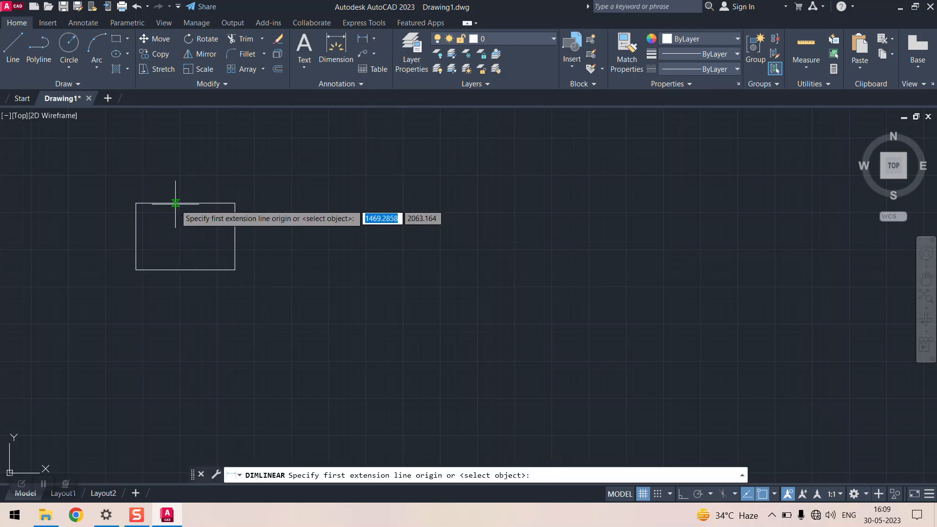
click(166, 204)
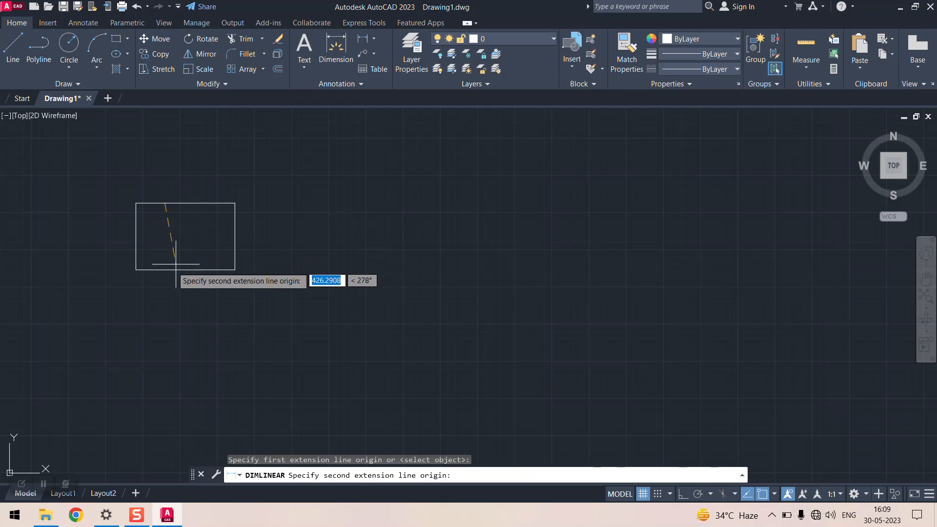
click(165, 270)
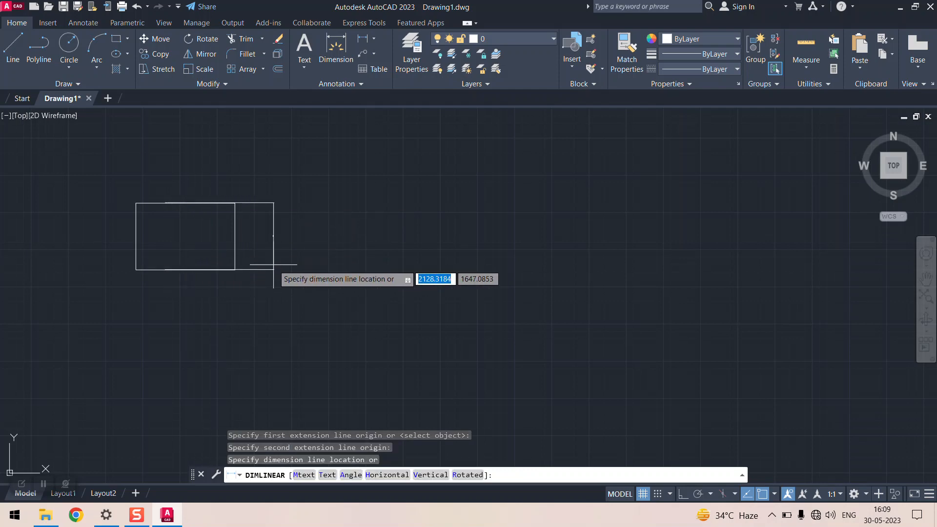
click(274, 264)
scroll(272, 237, up, 3)
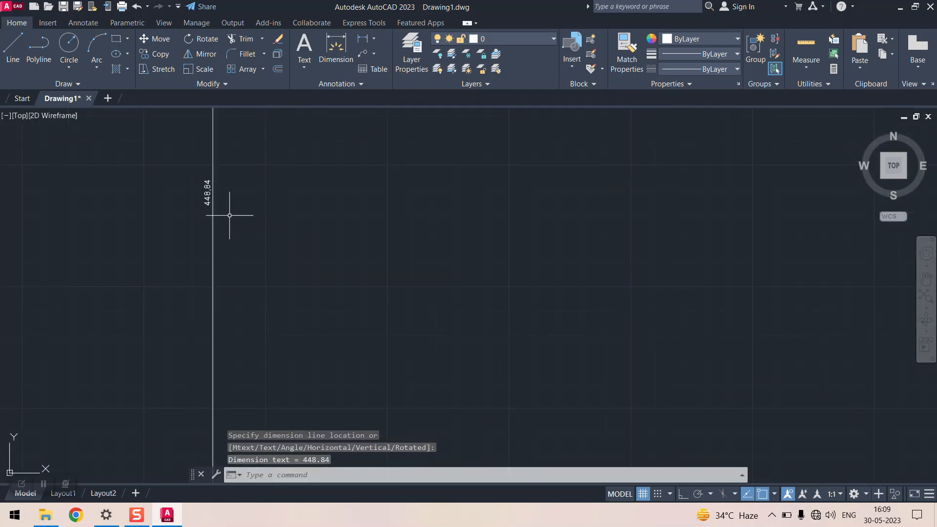
scroll(229, 215, down, 4)
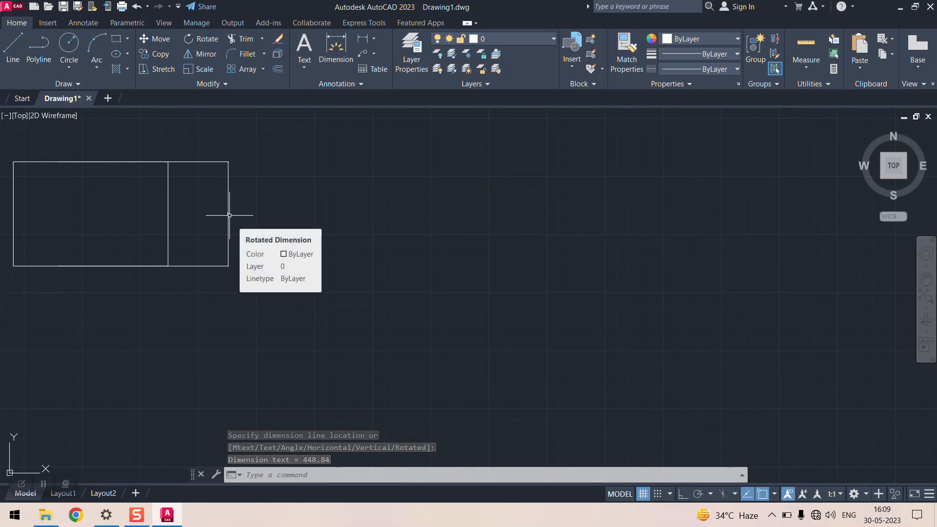
- Modify the ISO-25 dimension style to use an overall scale of 30
text(dim)
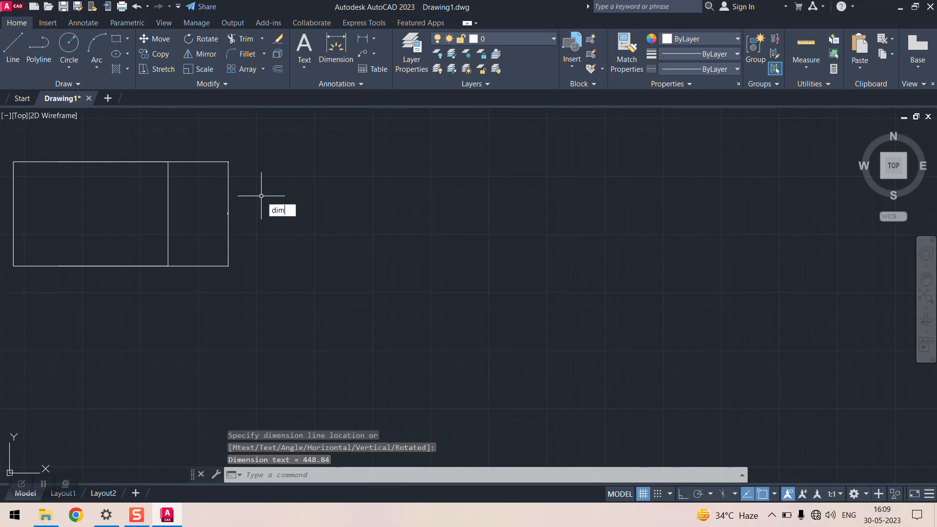
text(s)
key(Return)
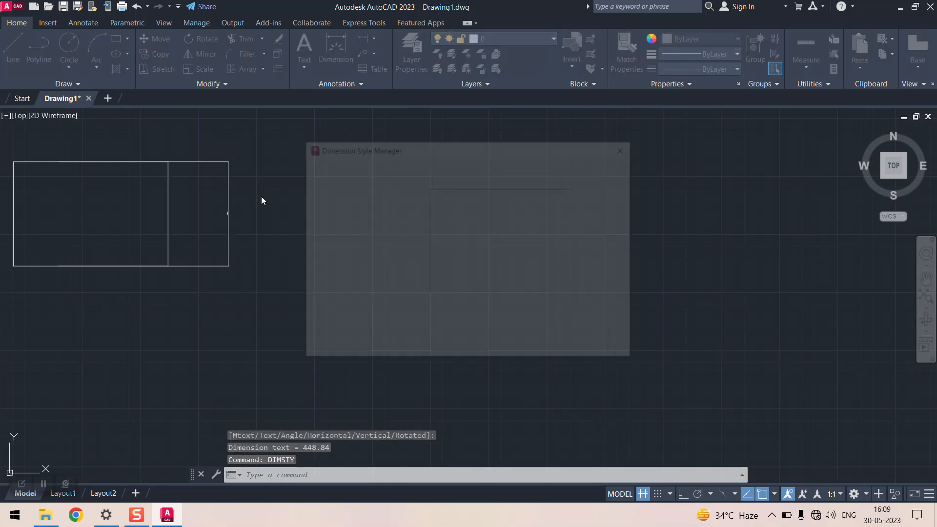
click(596, 233)
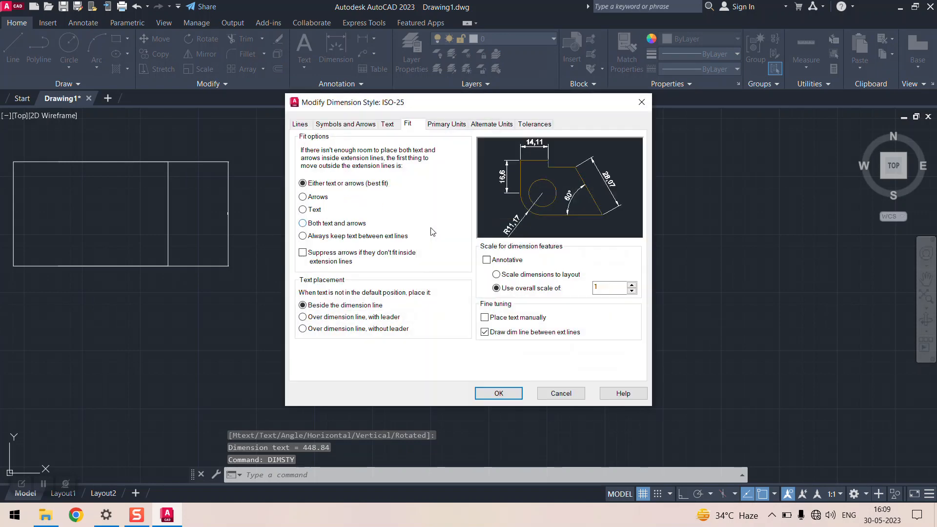
click(555, 292)
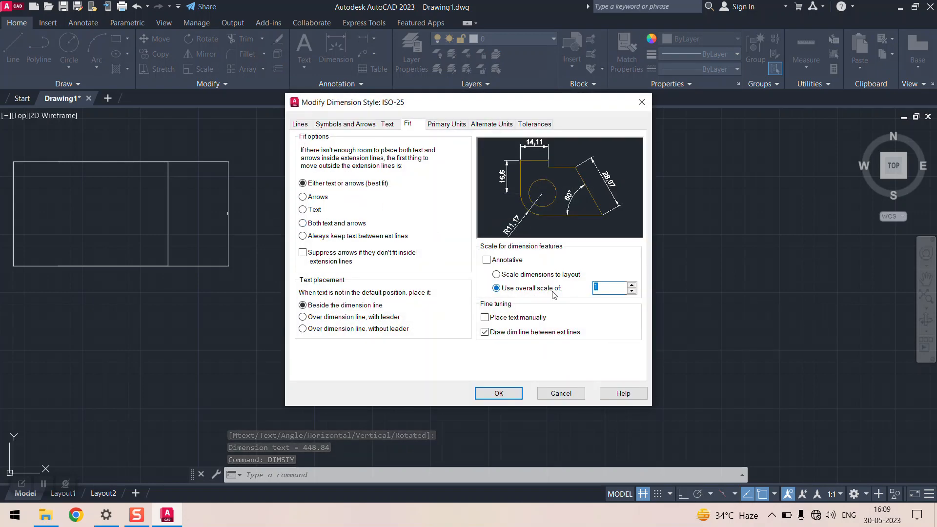
text(30)
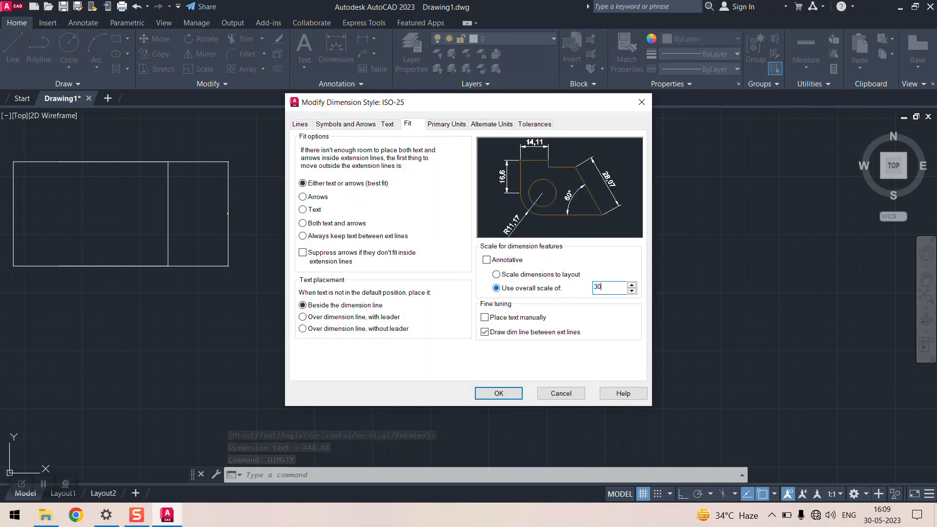
click(502, 391)
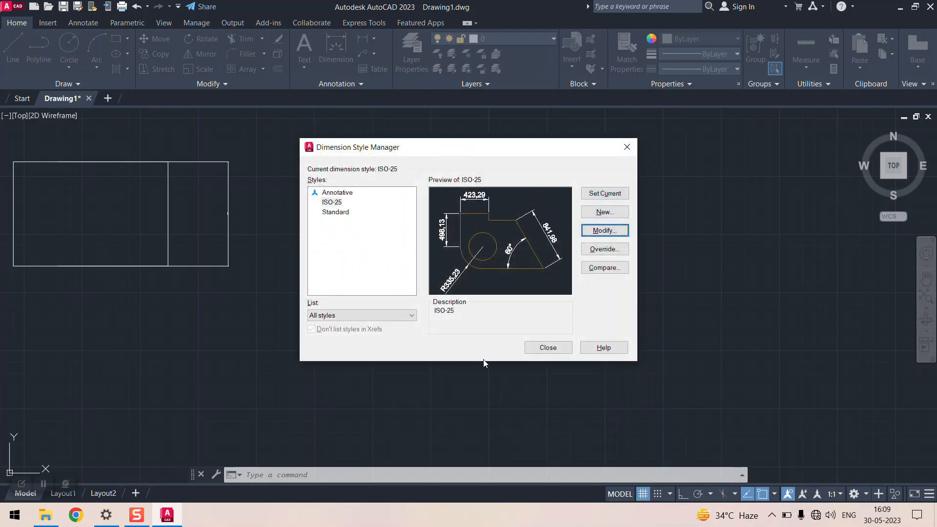
click(548, 348)
scroll(404, 253, down, 4)
scroll(270, 246, up, 4)
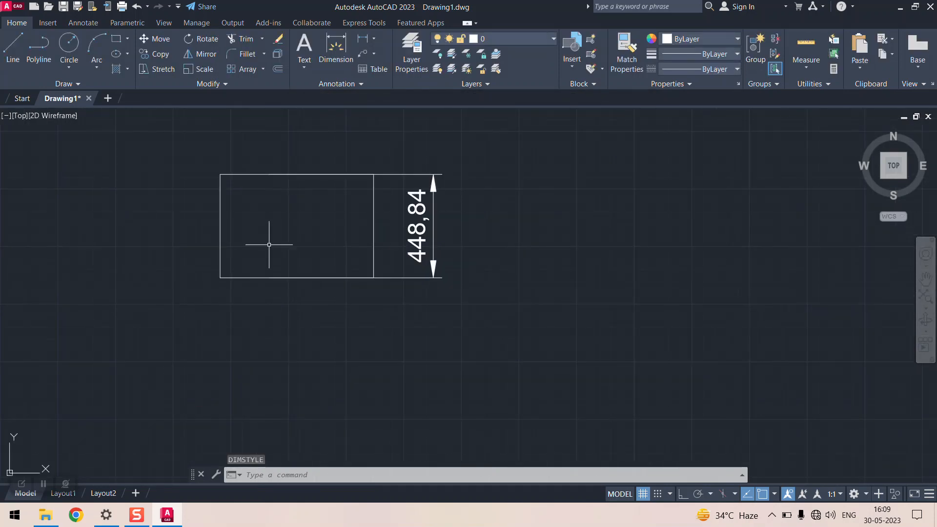
- Add a linear dimension for the rectangle's width, between its two vertical edges, placed above it
click(374, 38)
click(384, 63)
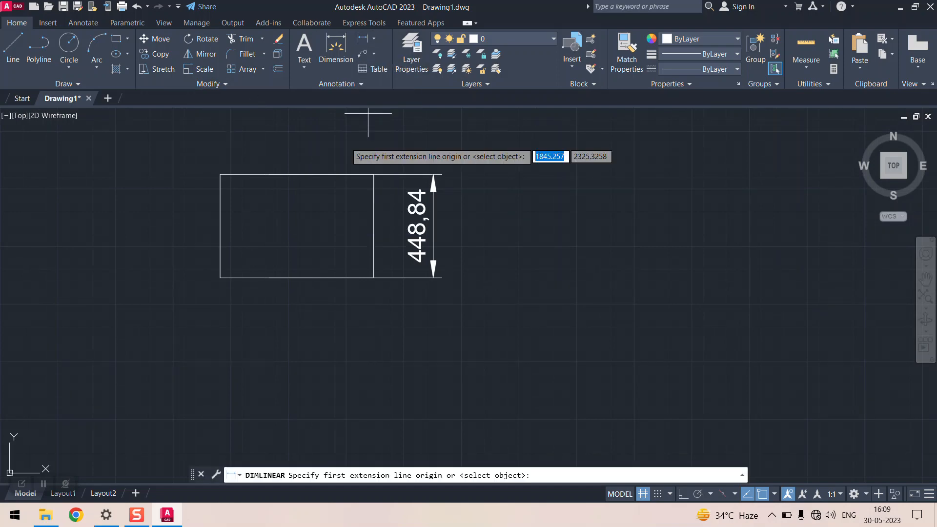
click(220, 203)
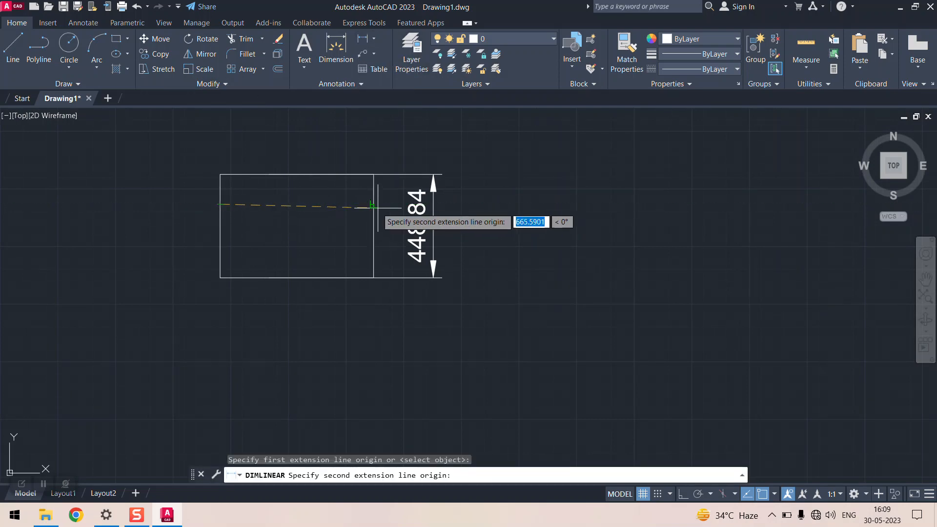
click(373, 204)
click(366, 160)
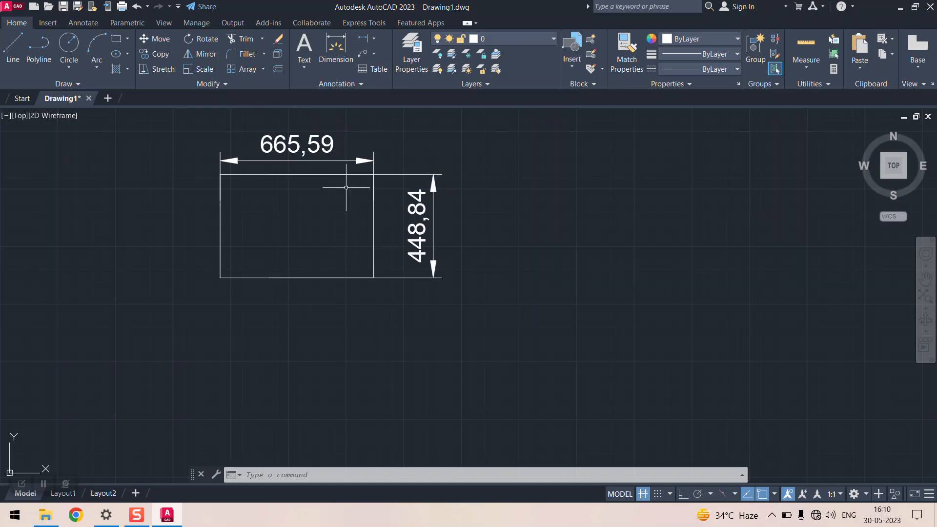
- Draw a second rectangle to the right of the first using the Dimensions option, with length 500 and width 400
scroll(163, 198, down, 3)
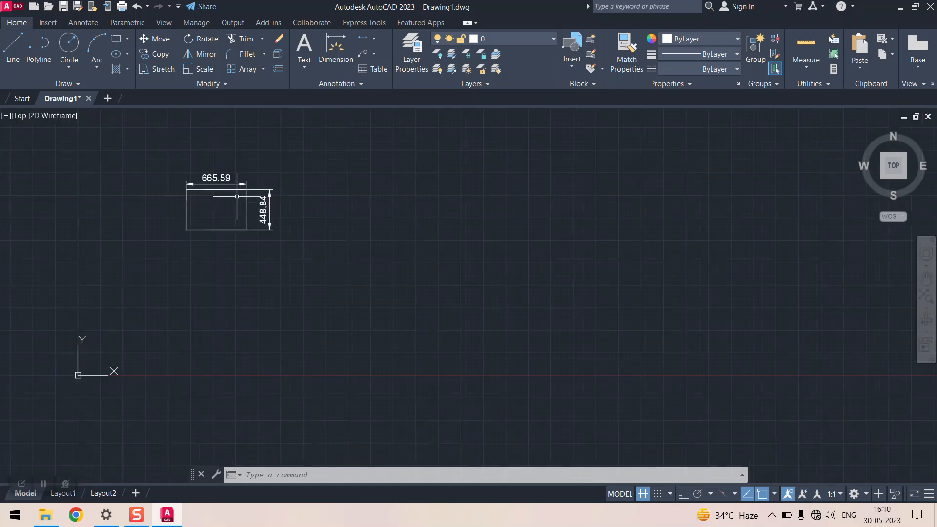
scroll(316, 196, up, 3)
scroll(315, 196, down, 2)
scroll(235, 161, up, 2)
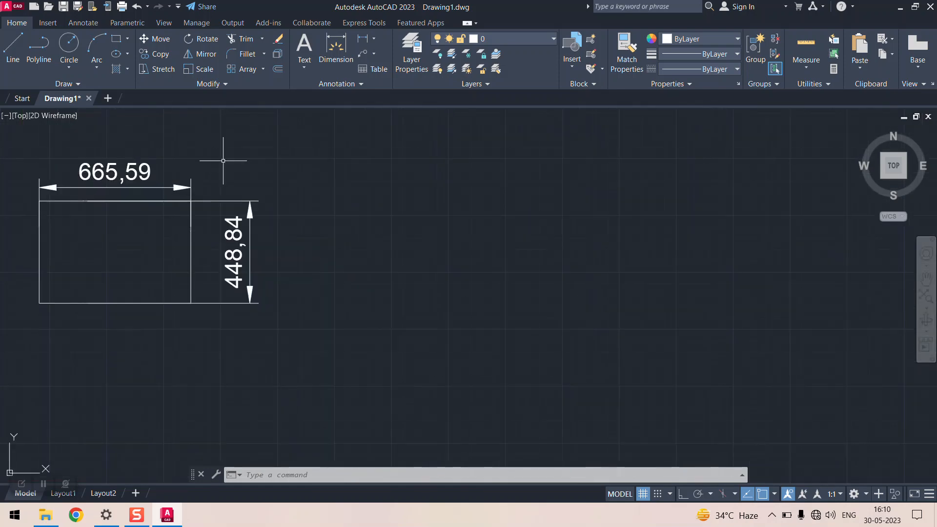
click(129, 39)
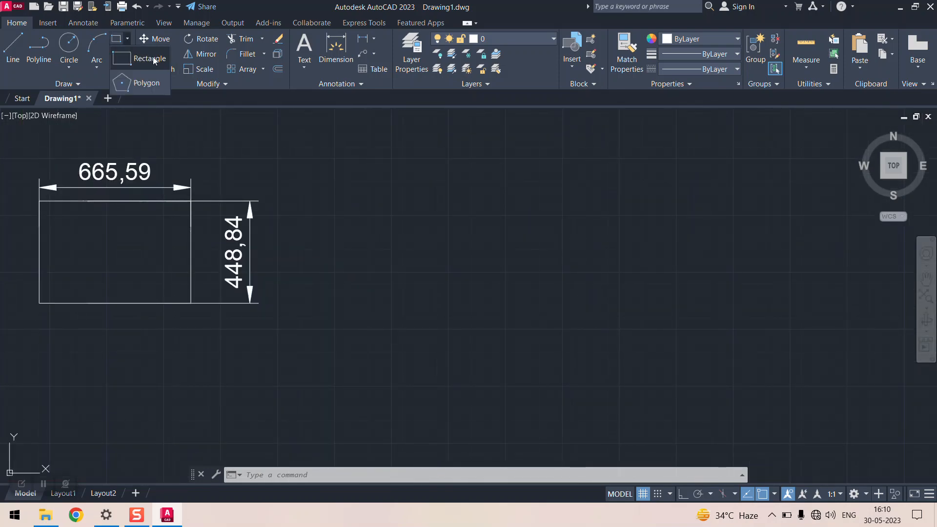
click(146, 59)
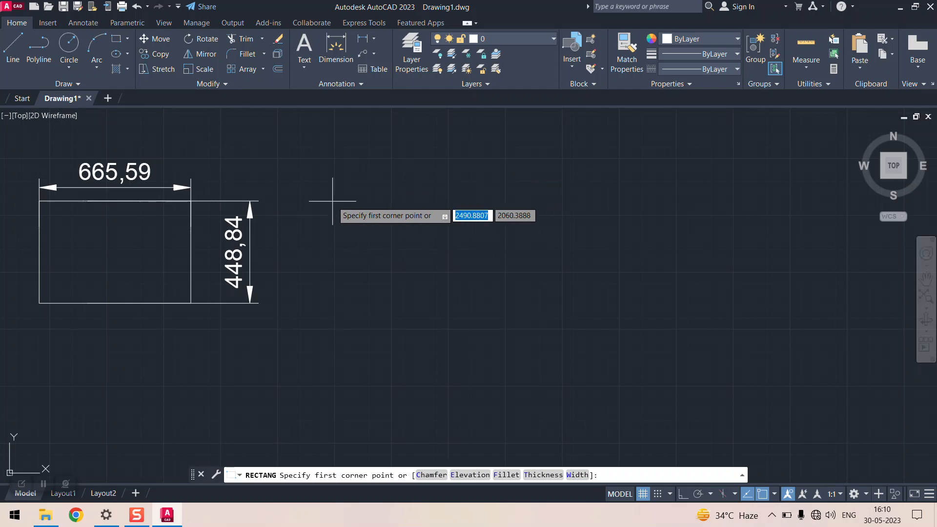
click(332, 200)
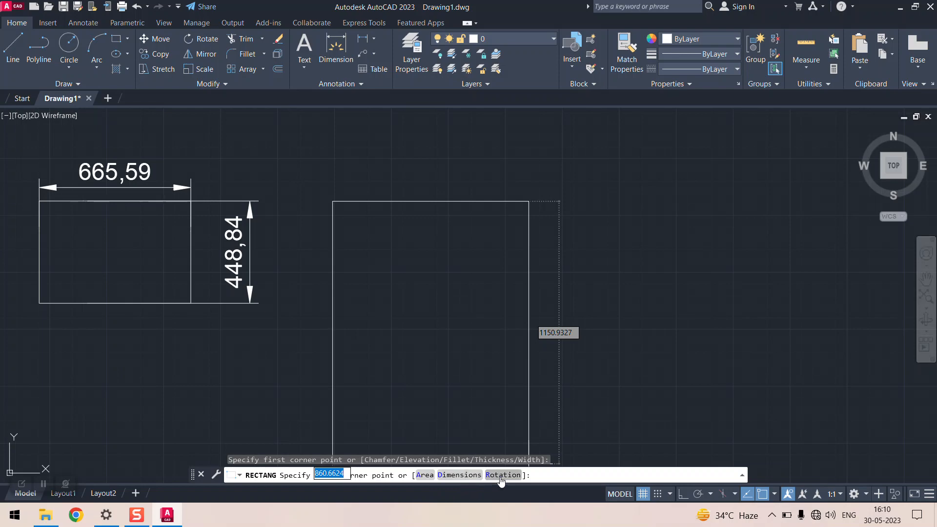
click(471, 476)
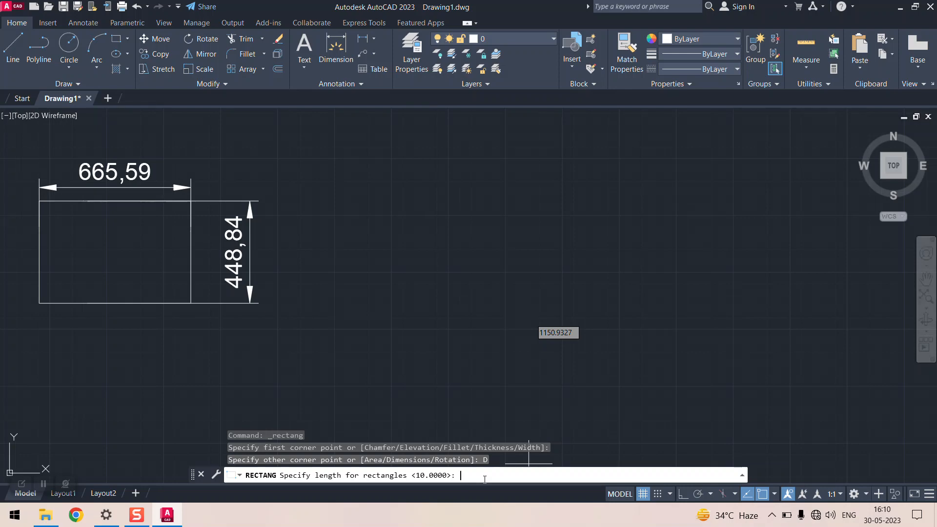
key(Return)
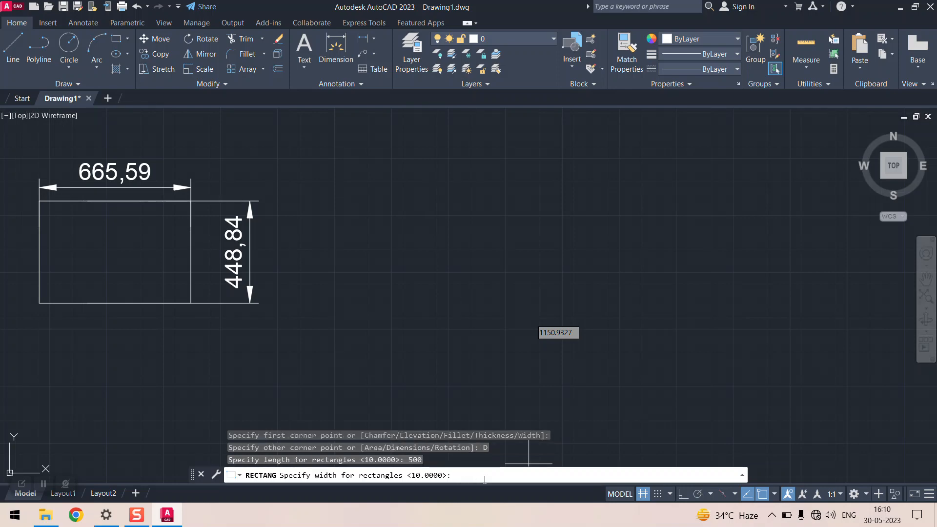
text(400)
key(Return)
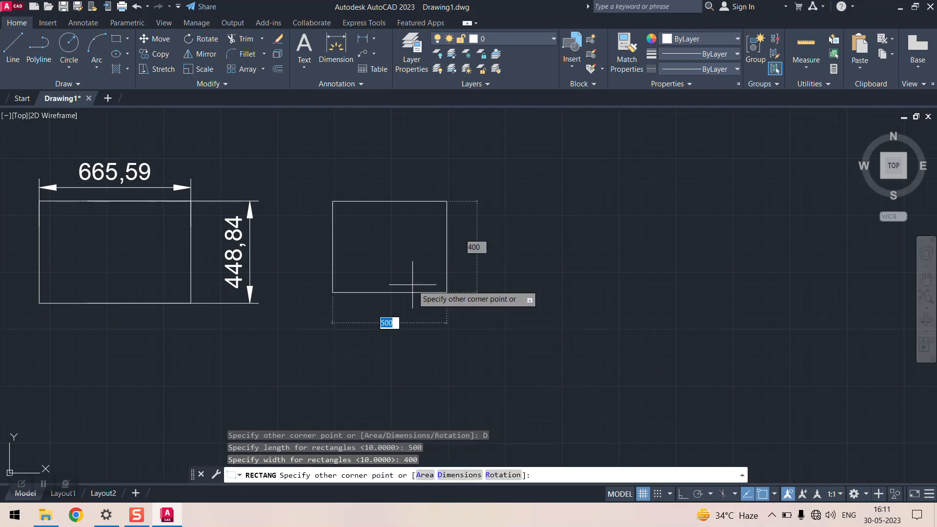
key(Return)
key(Return)
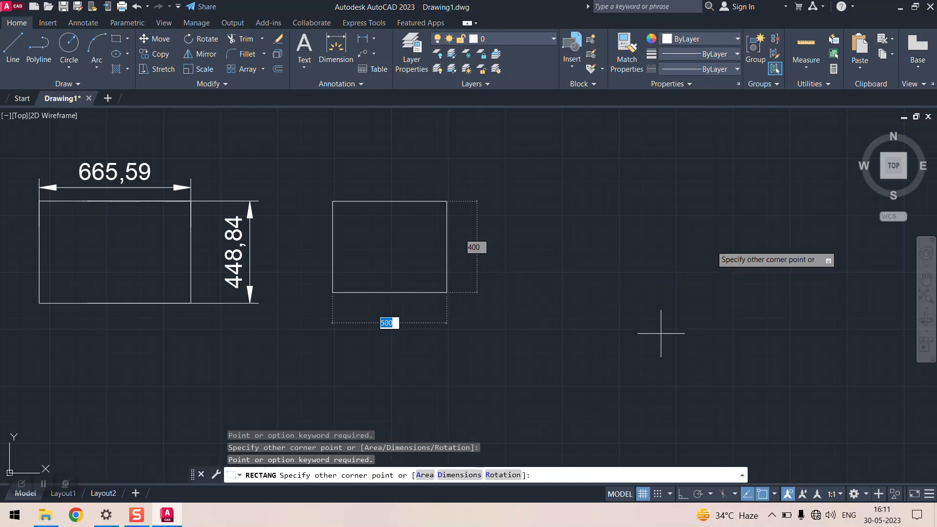
click(398, 244)
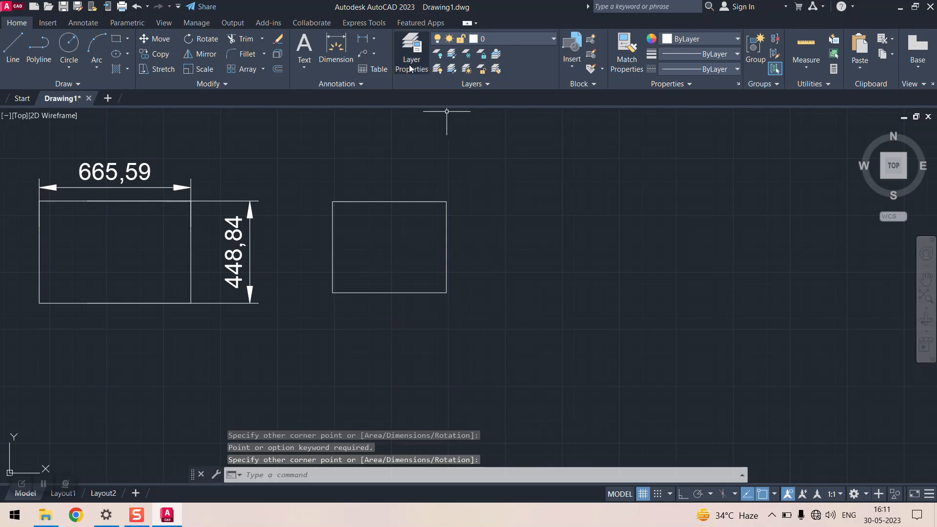
- Add a linear dimension for the second rectangle's width, between its two vertical edges, placed above it
click(374, 40)
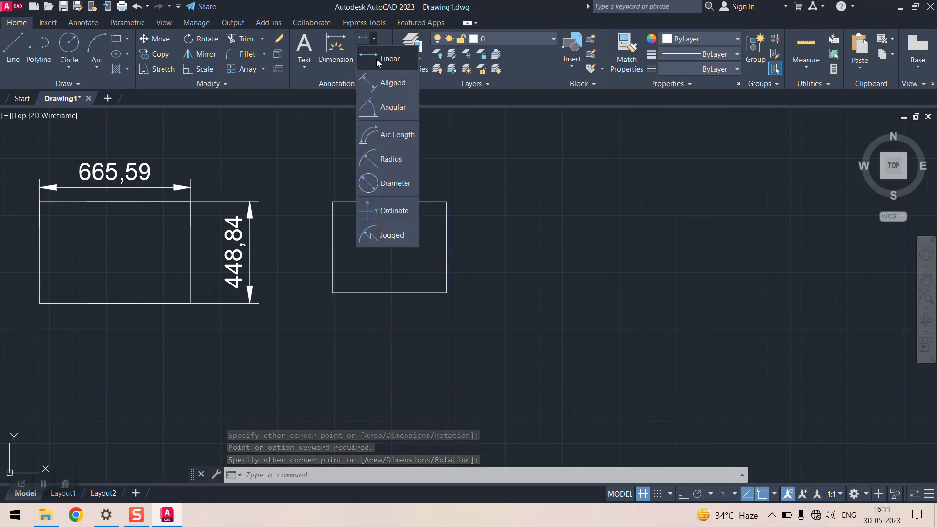
click(394, 60)
click(333, 218)
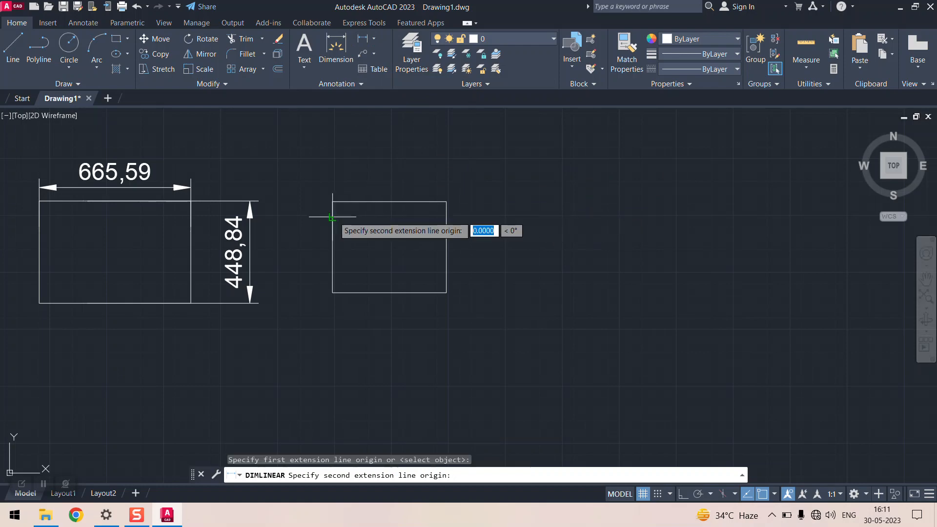
click(446, 202)
click(439, 185)
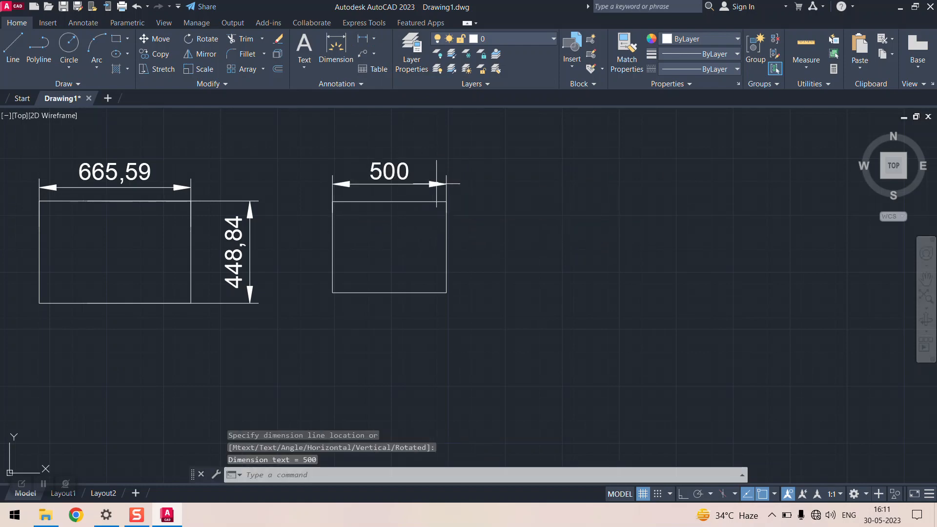
- Add a linear dimension for the second rectangle's height, from its top edge to its bottom edge, placed to its right
click(424, 202)
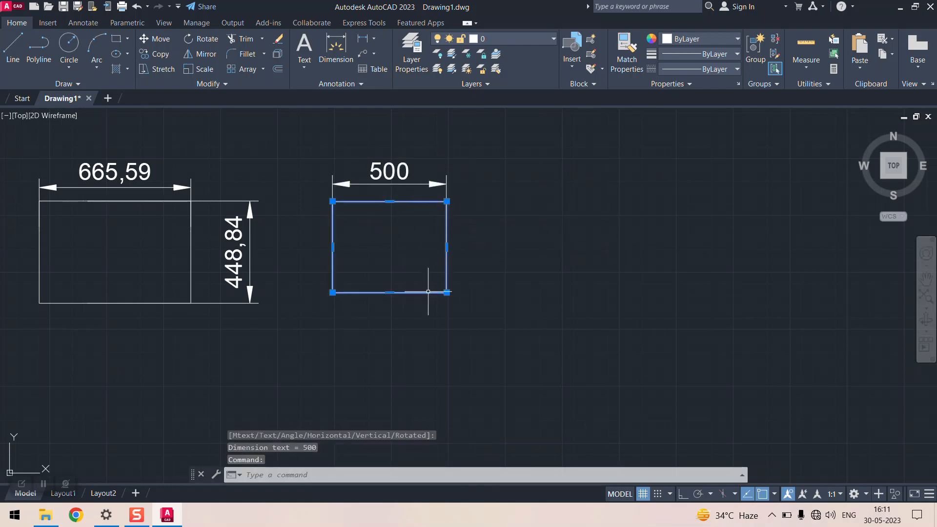
right_click(571, 180)
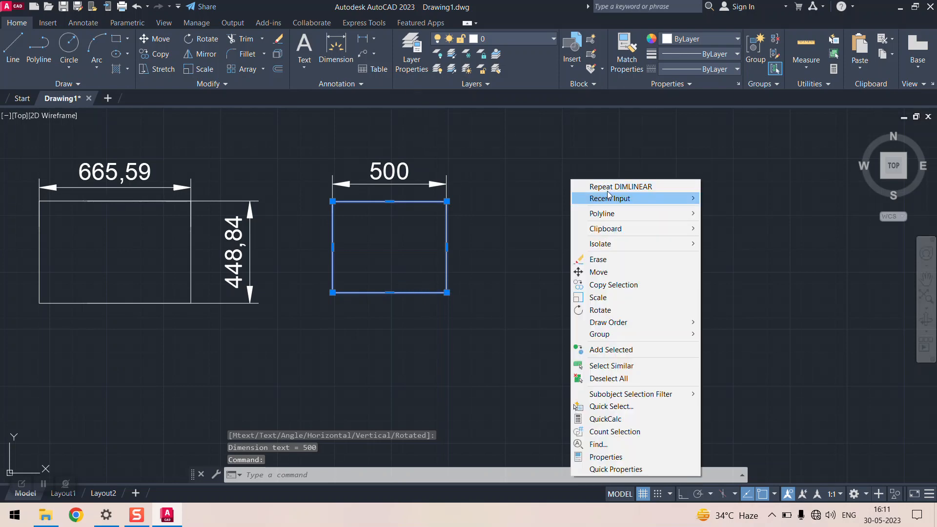
click(619, 187)
click(412, 202)
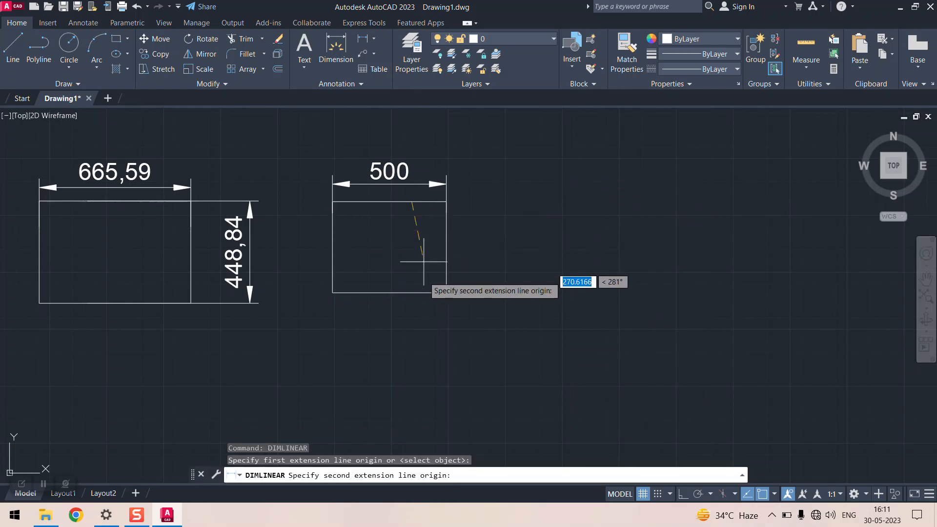
click(415, 293)
click(496, 288)
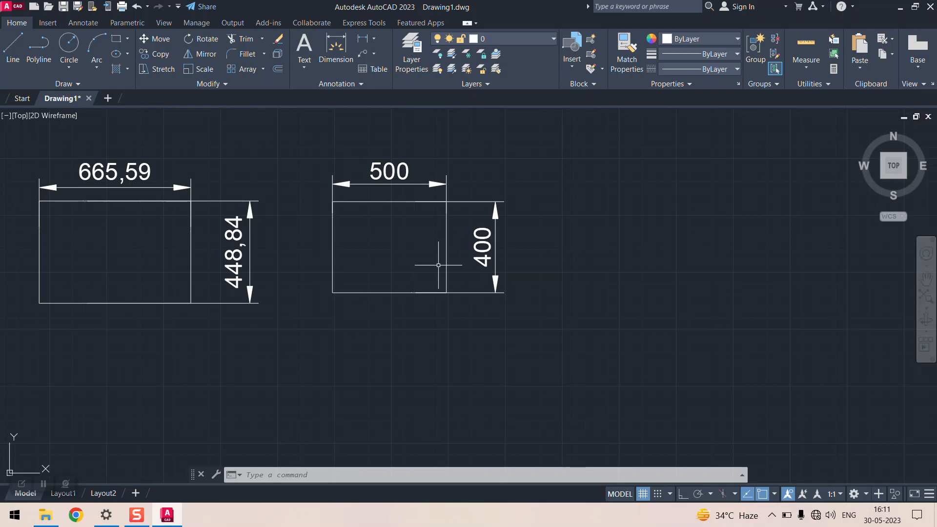
- Draw a freehand chamfered rectangle to the right of the dimensioned ones, with first chamfer distance 50 and second chamfer distance 80
click(117, 39)
scroll(112, 216, down, 6)
scroll(237, 209, up, 5)
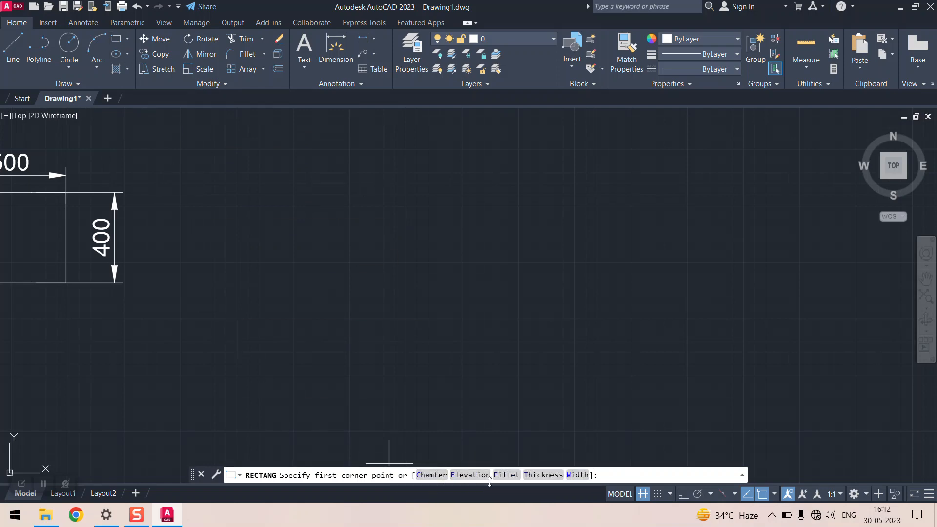
click(433, 475)
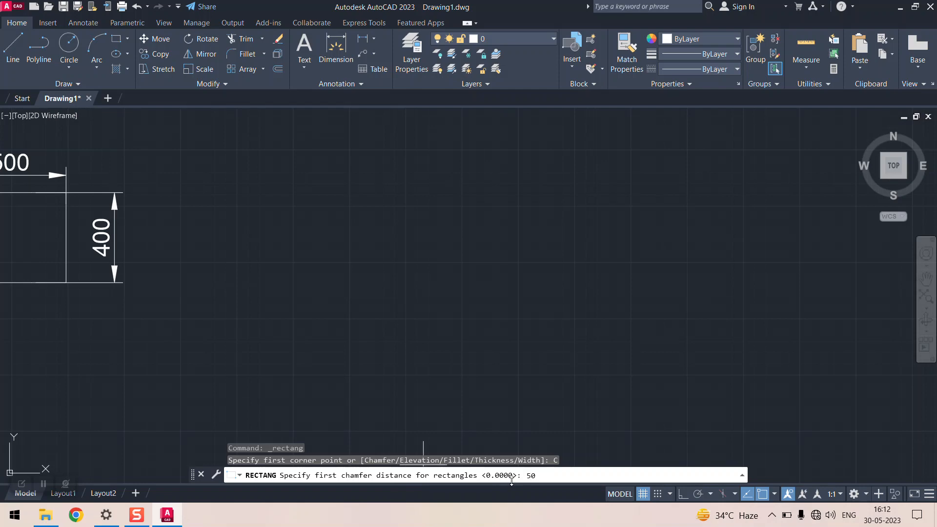
key(Return)
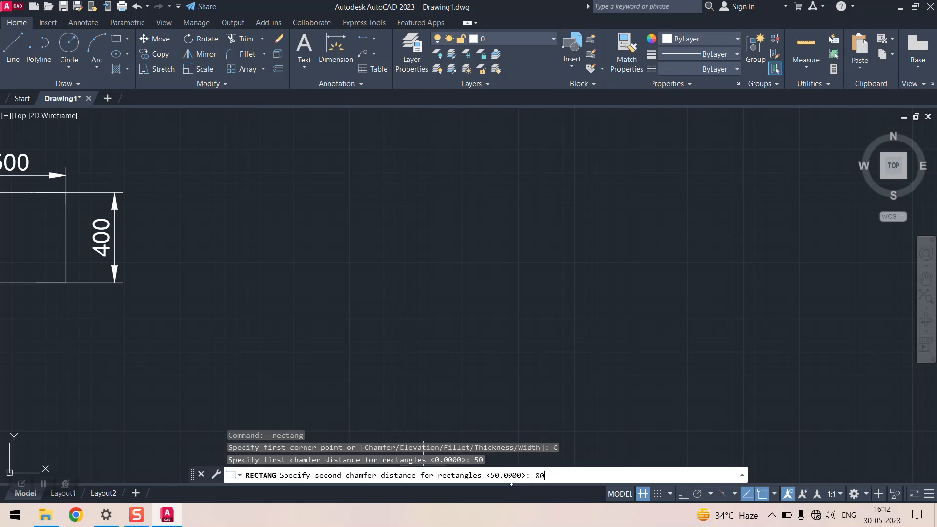
key(Return)
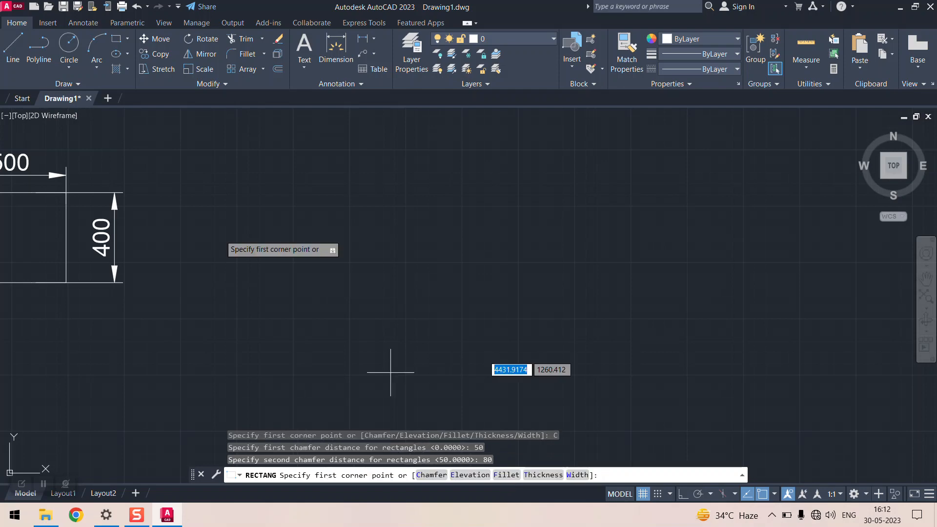
click(231, 185)
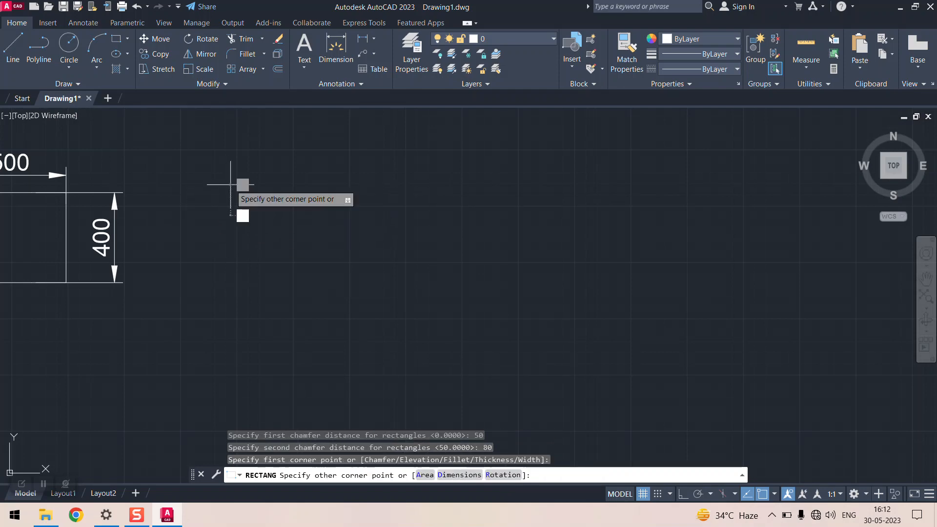
click(405, 279)
scroll(253, 198, up, 3)
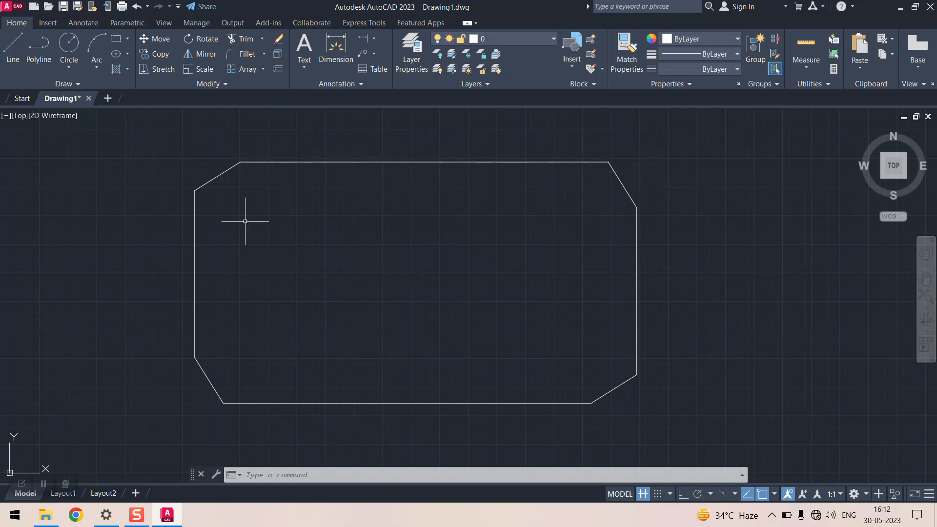
- Start another rectangle with the Chamfer option, setting both the first and second chamfer distances to 50
scroll(247, 215, down, 4)
scroll(288, 203, up, 2)
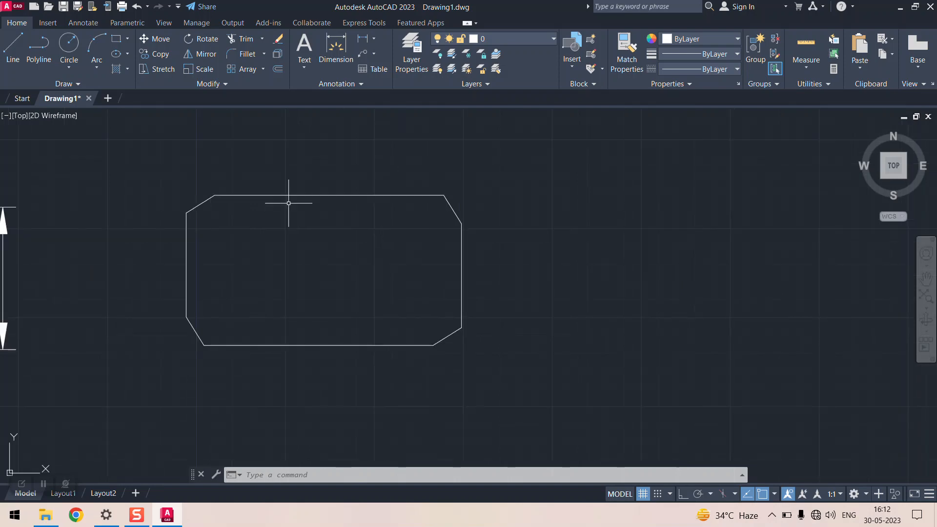
scroll(247, 205, down, 2)
scroll(383, 203, up, 2)
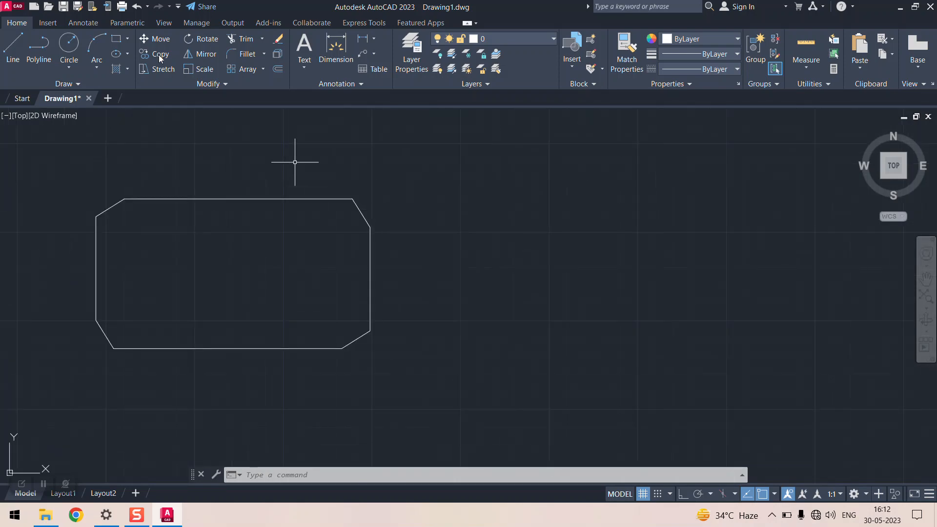
click(118, 40)
scroll(339, 215, down, 4)
scroll(345, 215, up, 1)
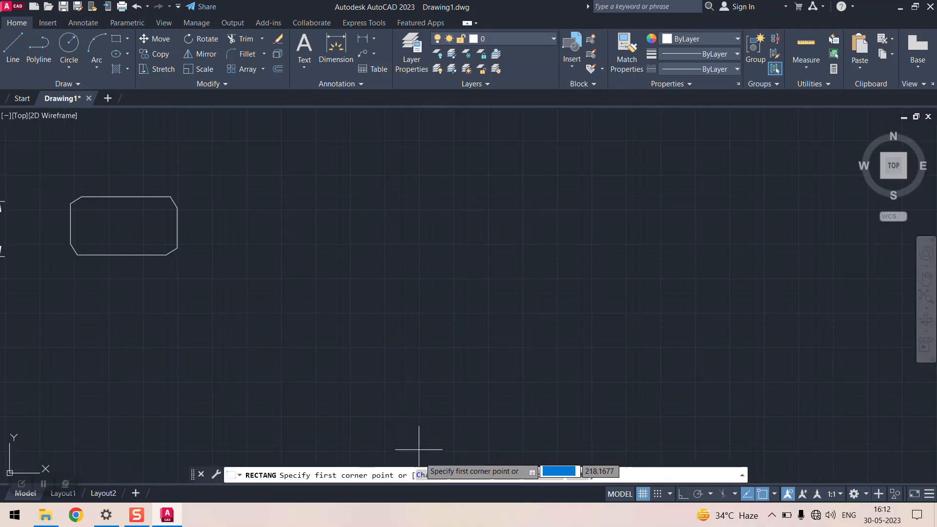
click(433, 477)
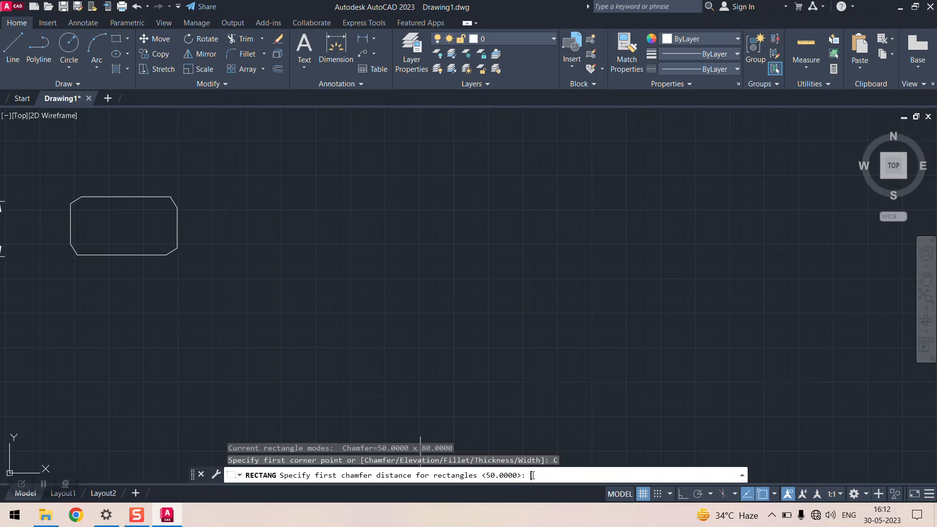
text(50)
key(Return)
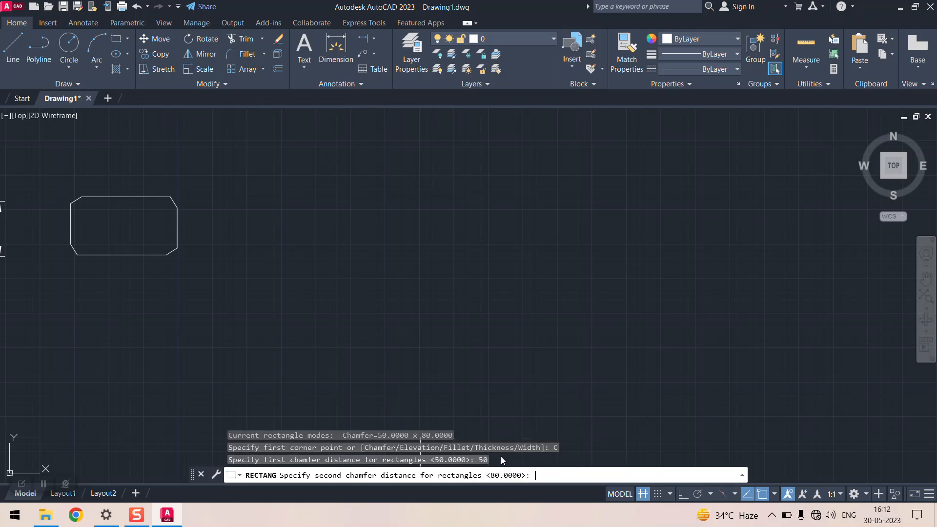
text(50)
key(Return)
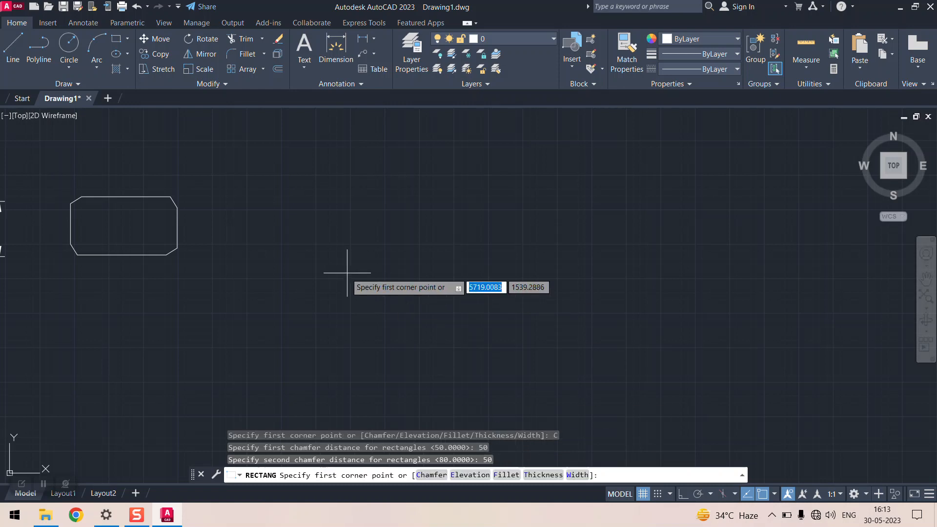
- Place the chamfered rectangle to the right of the previous one using the Dimensions option, with length 500 and width 400
click(229, 199)
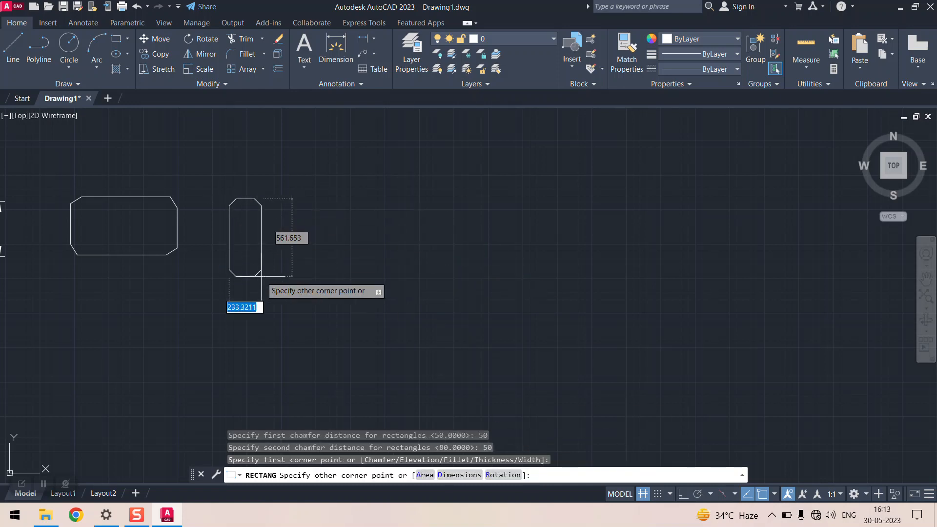
click(459, 476)
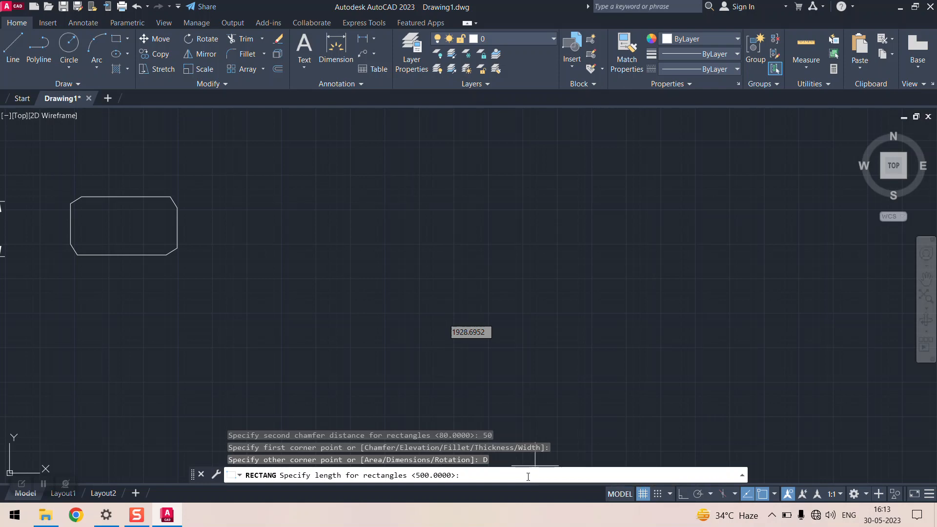
key(Return)
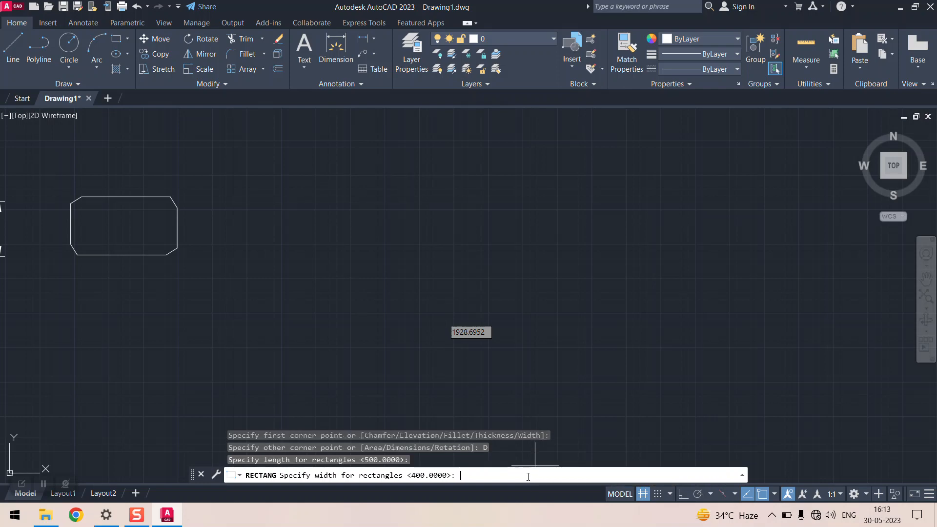
key(Return)
click(307, 258)
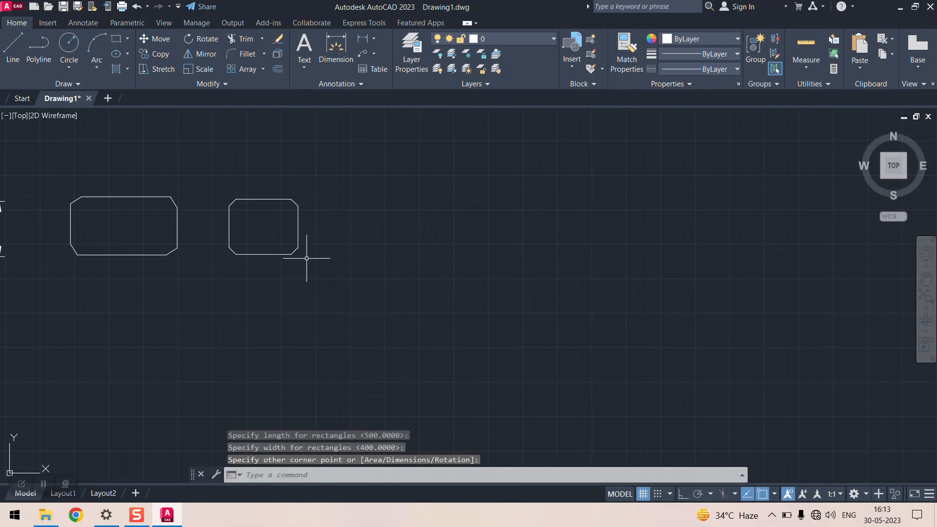
scroll(247, 220, up, 4)
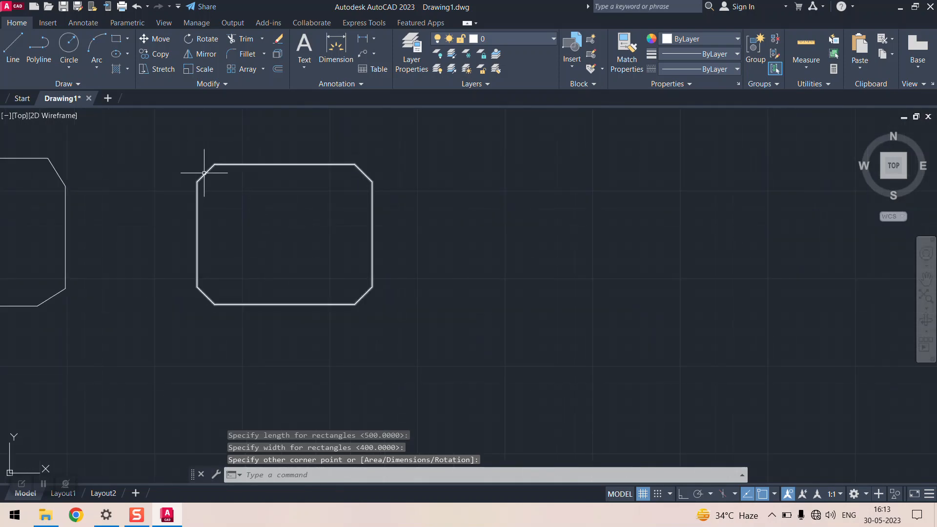
click(300, 164)
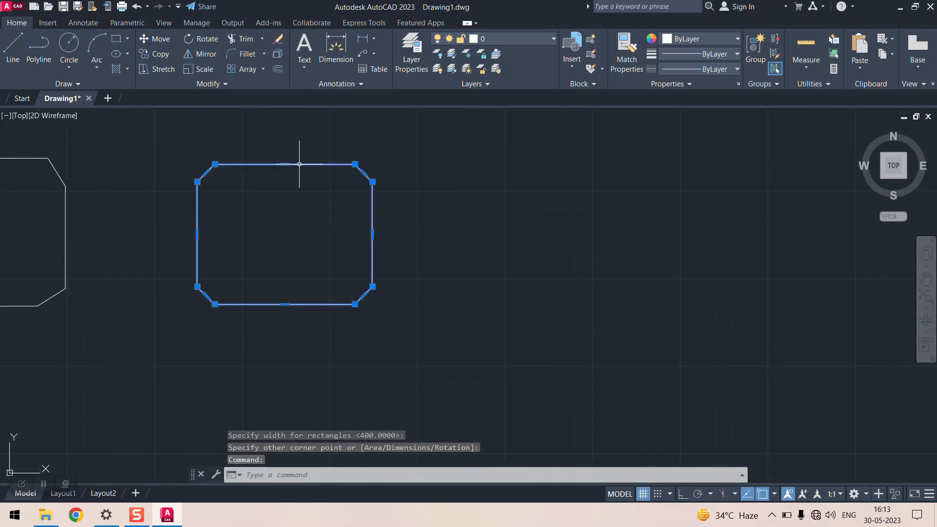
click(373, 235)
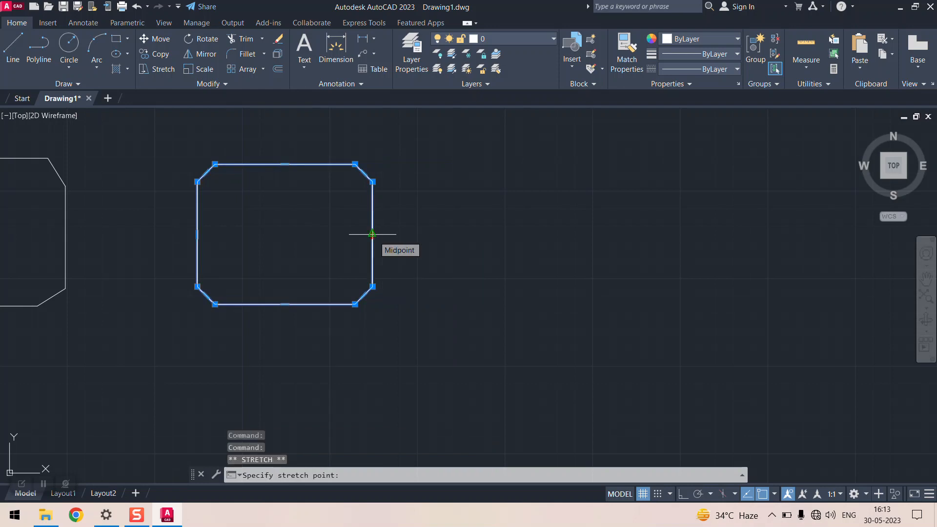
key(Escape)
key(Escape)
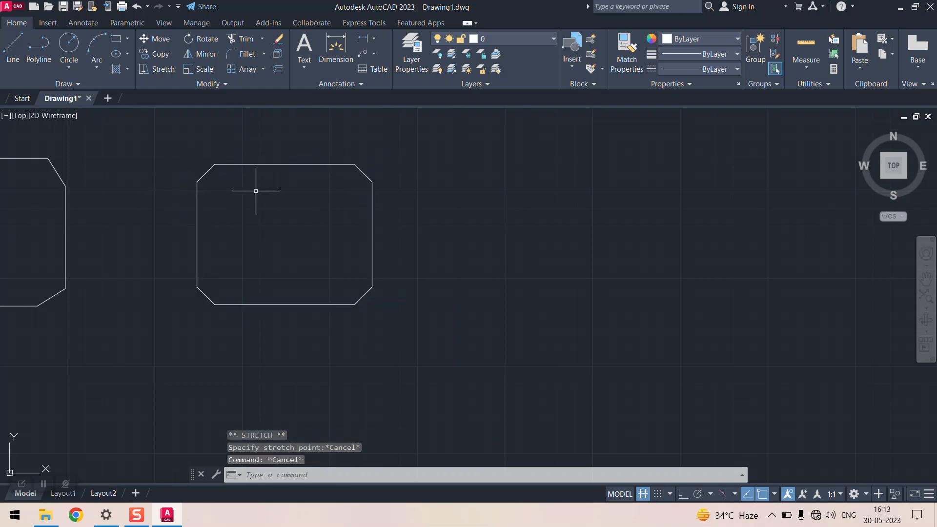
scroll(314, 247, down, 10)
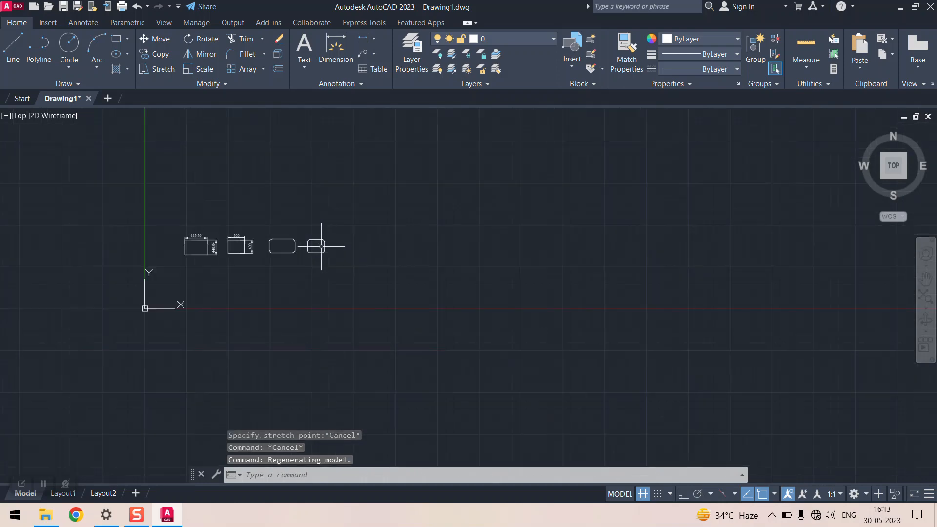
scroll(320, 246, up, 6)
scroll(317, 247, down, 3)
scroll(288, 239, up, 3)
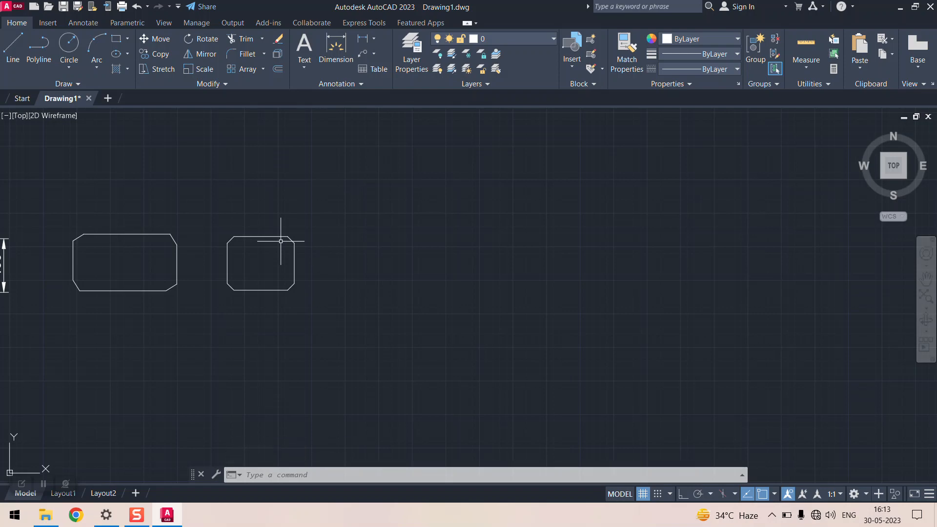
scroll(281, 242, up, 4)
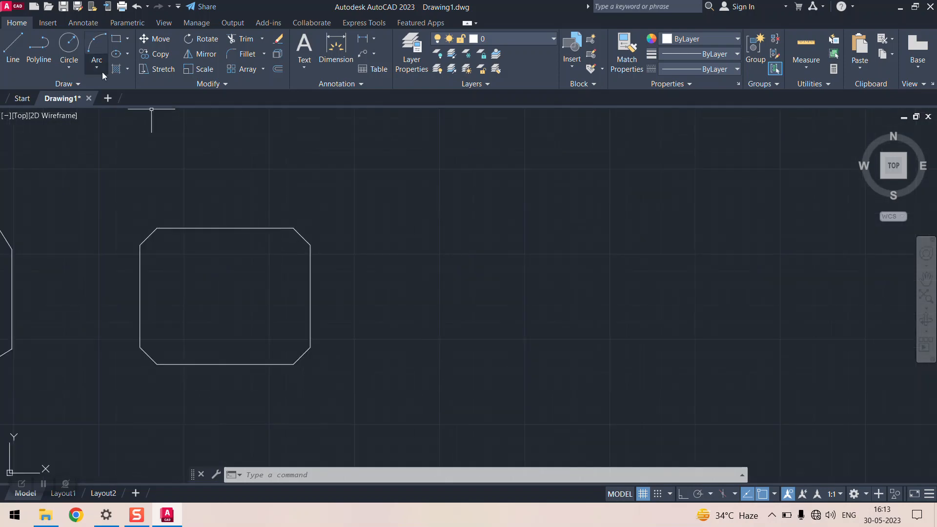
- Try to draw a freehand rectangle with the Fillet option to the right of the chamfered ones, defining the fillet radius by two picked points
click(117, 39)
scroll(199, 193, down, 3)
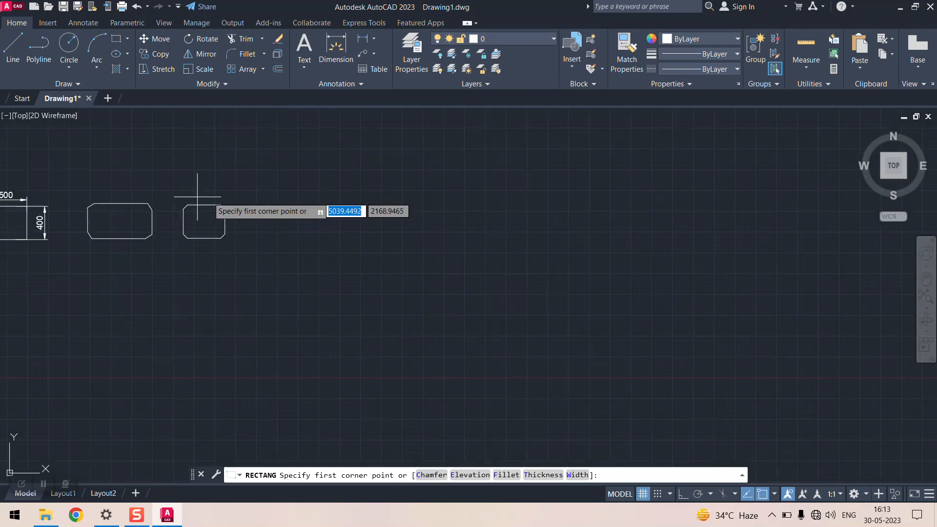
scroll(260, 192, up, 3)
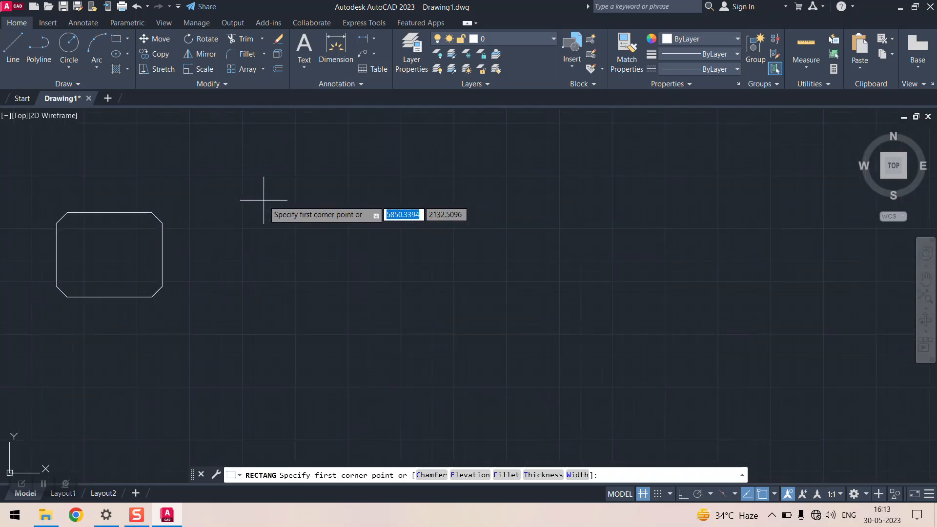
click(512, 475)
scroll(274, 242, up, 2)
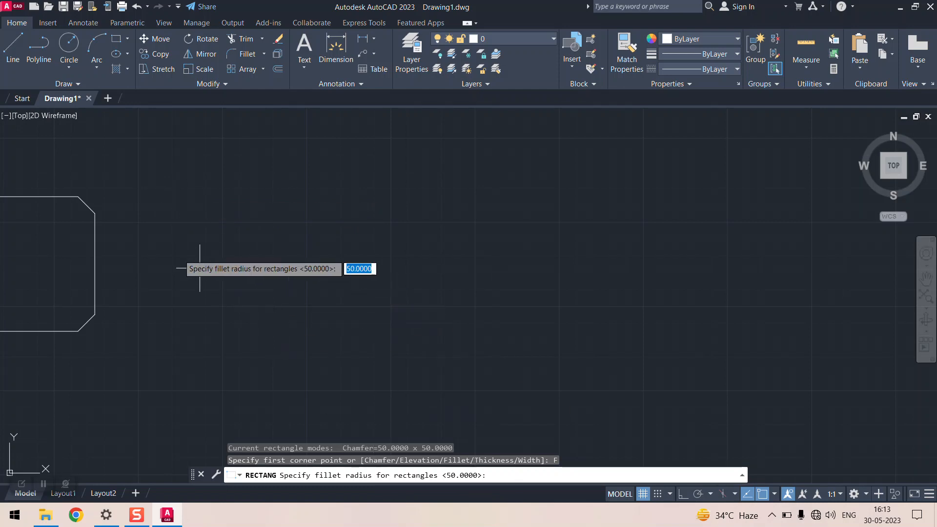
click(181, 200)
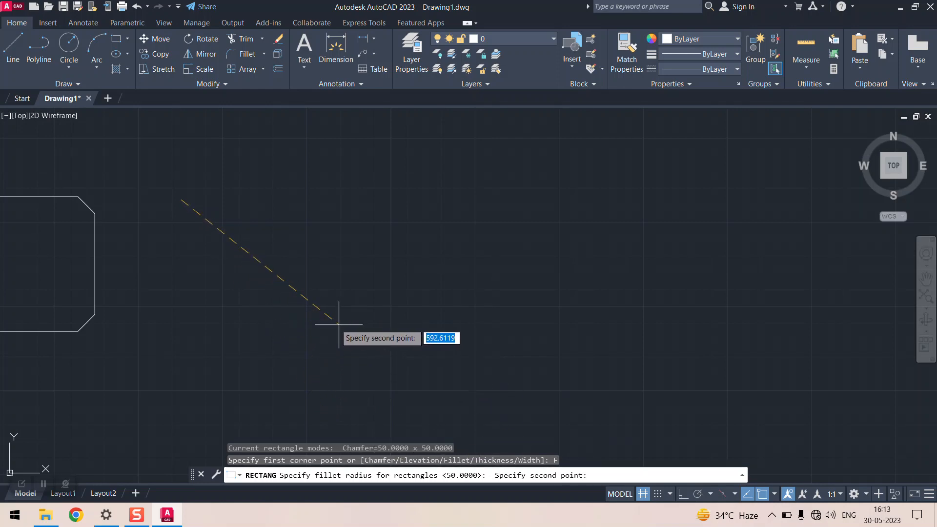
click(276, 238)
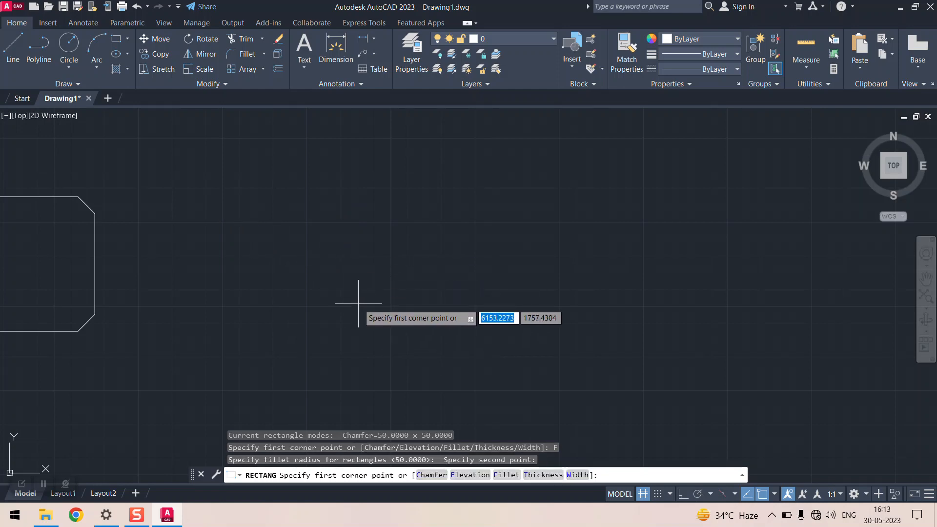
click(204, 194)
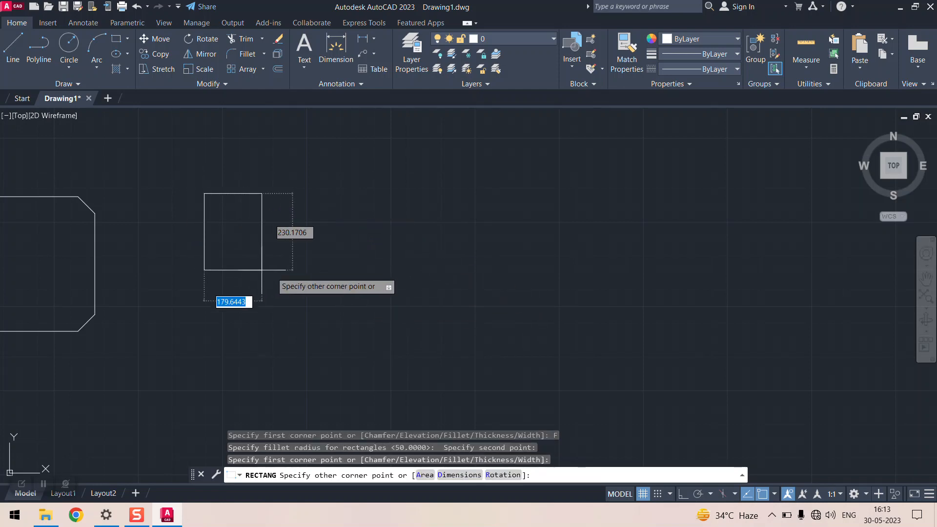
click(397, 314)
scroll(216, 293, up, 9)
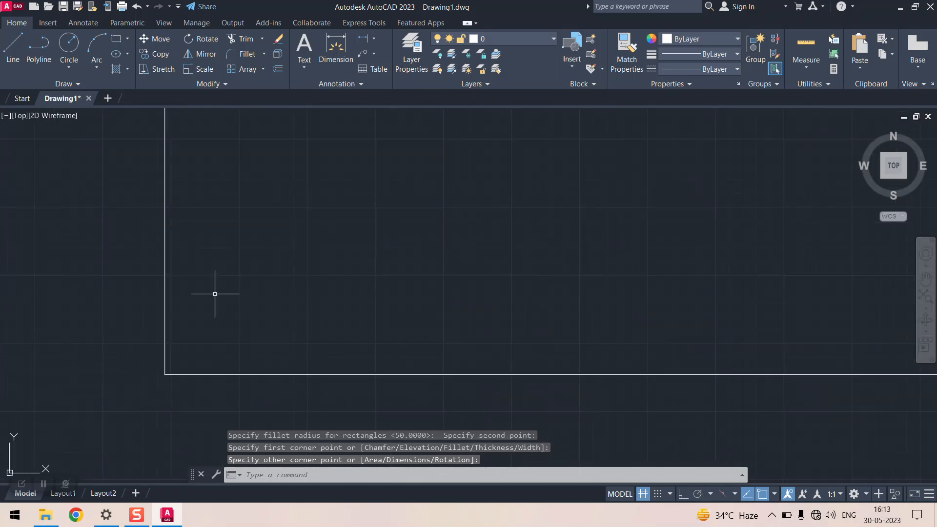
key(Escape)
scroll(215, 294, down, 7)
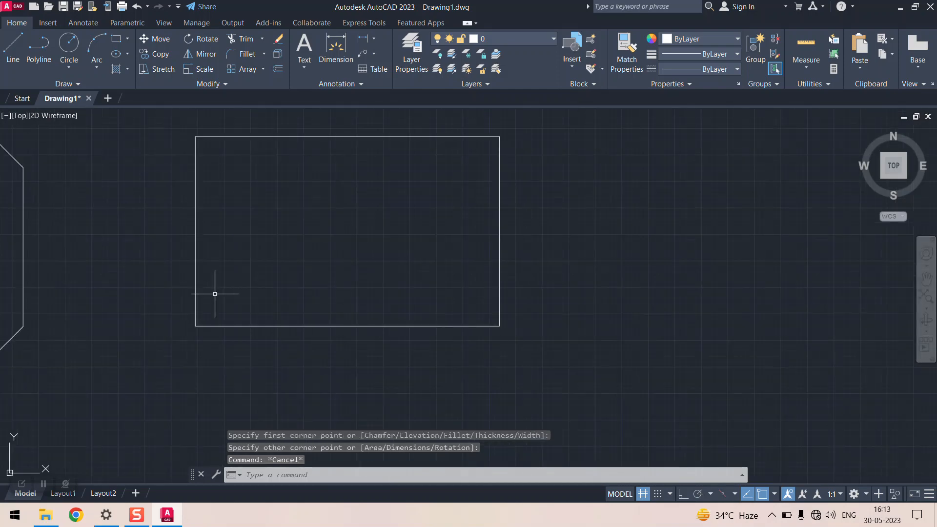
- Undo the rectangle just drawn with the picked fillet radius
key(ctrl+z)
key(ctrl+z)
key(ctrl+z)
key(ctrl+z)
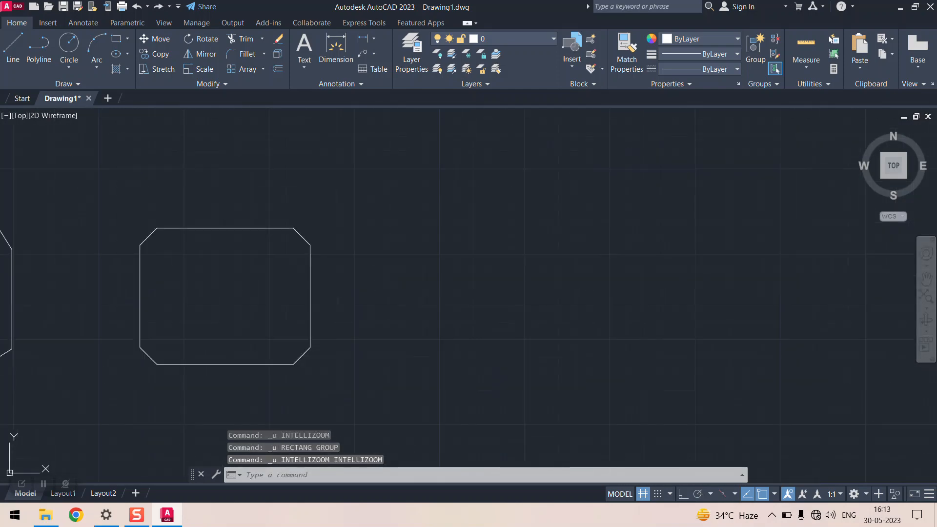
key(ctrl+y)
key(ctrl+y)
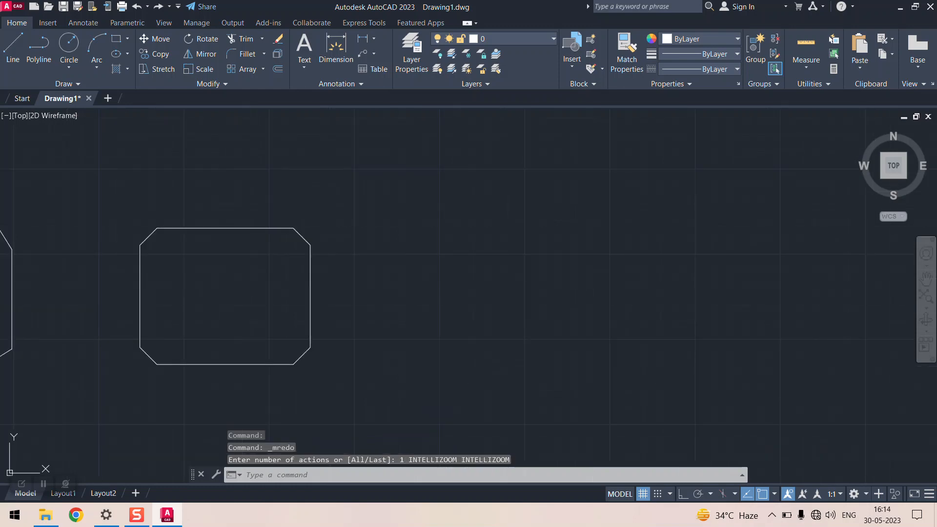
key(ctrl+z)
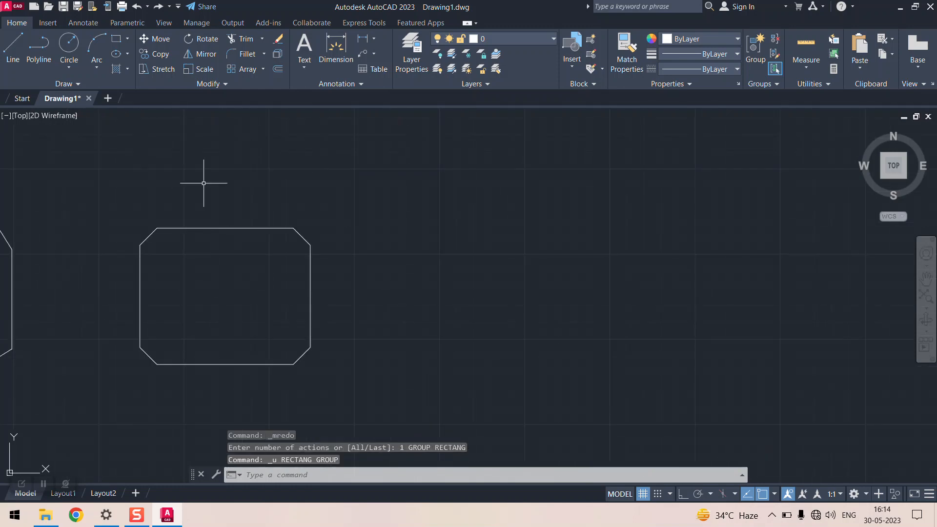
- Draw a freehand rectangle with a fillet radius of 50 to the right of the last chamfered rectangle
click(116, 43)
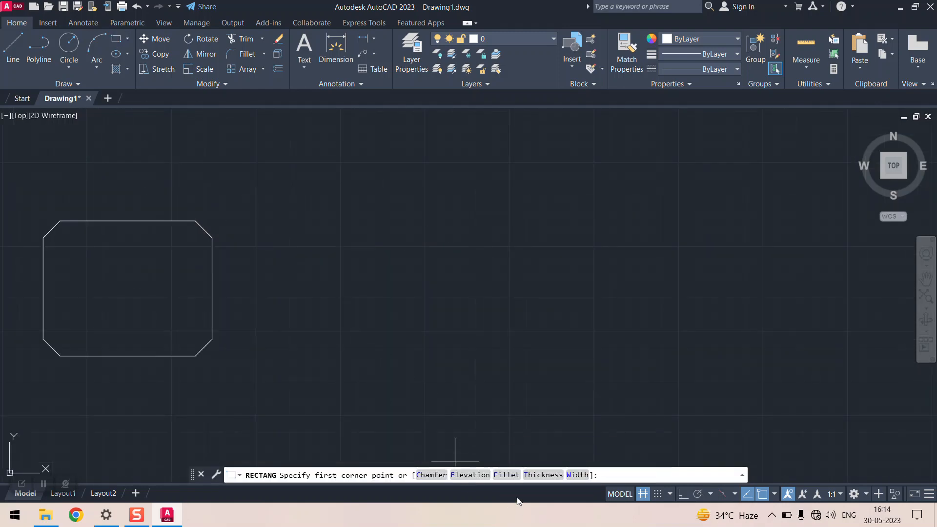
click(507, 475)
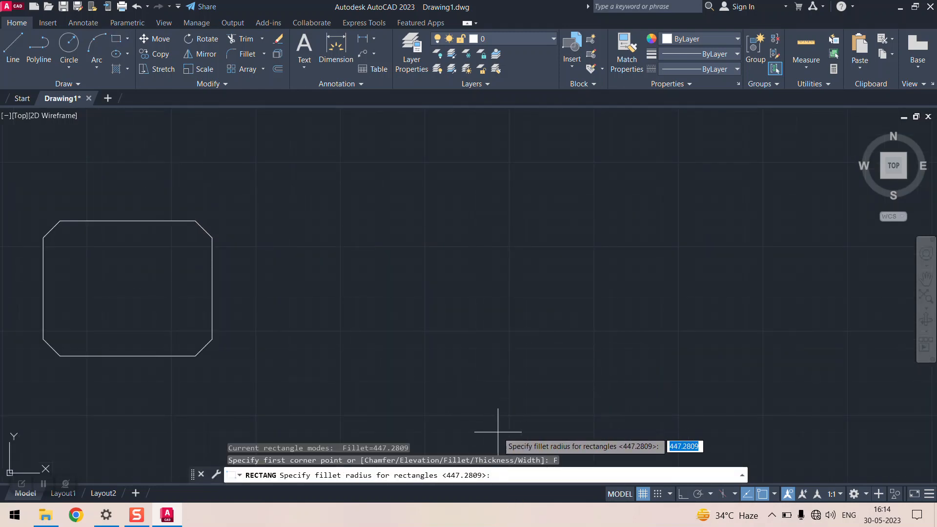
text(50)
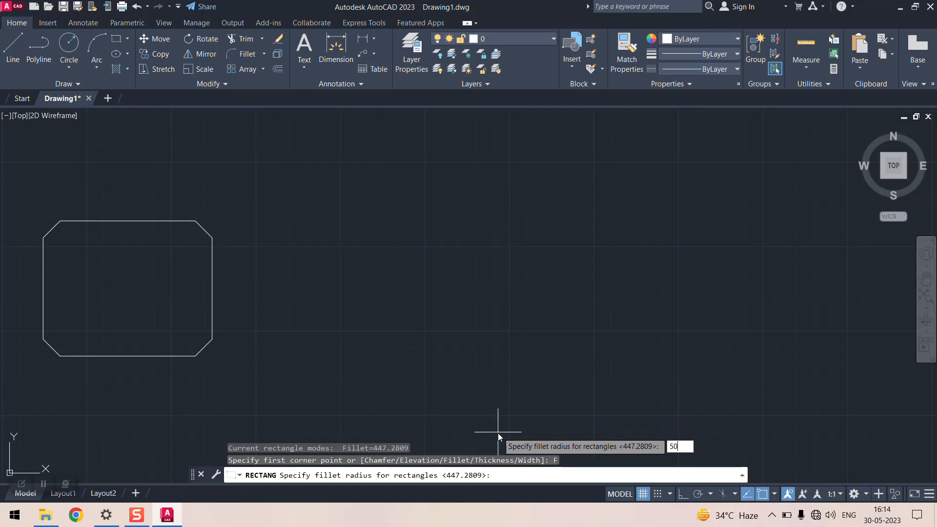
key(Return)
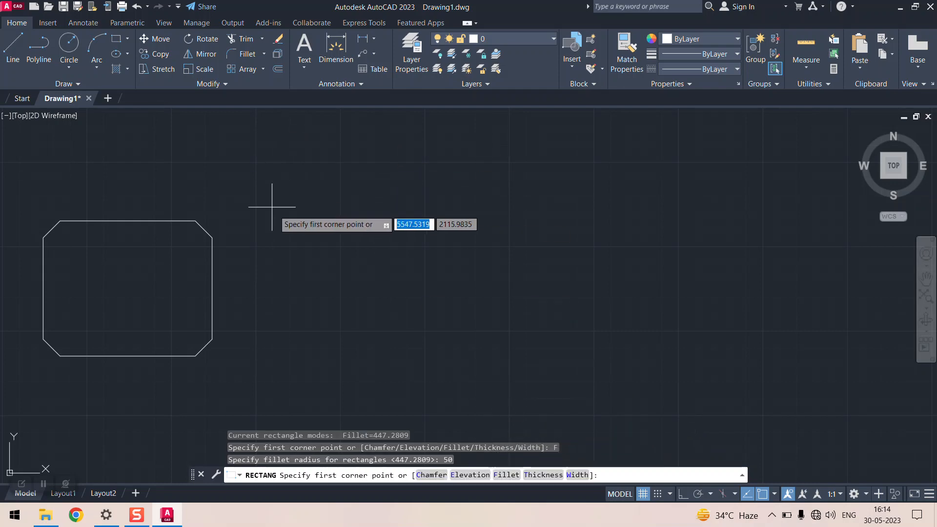
click(291, 222)
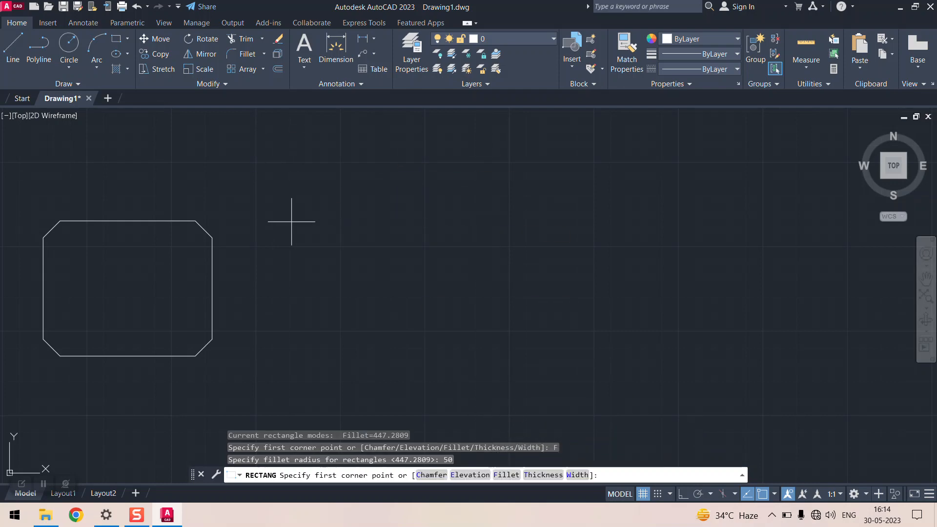
click(475, 347)
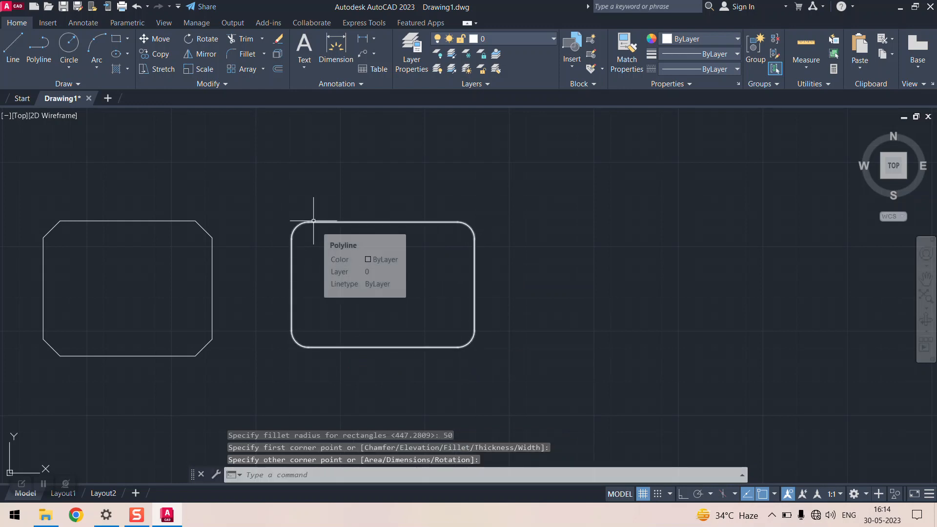
- Review the whole row of rectangles, comparing the dimensioned plain ones with the chamfered and filleted ones
scroll(314, 212, down, 4)
scroll(374, 225, up, 4)
scroll(299, 208, down, 3)
scroll(299, 208, up, 3)
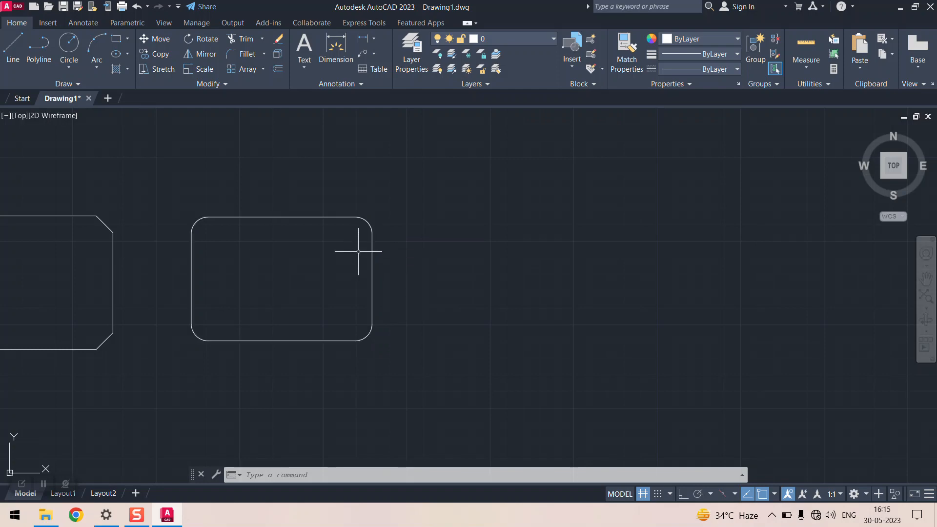
scroll(261, 252, down, 4)
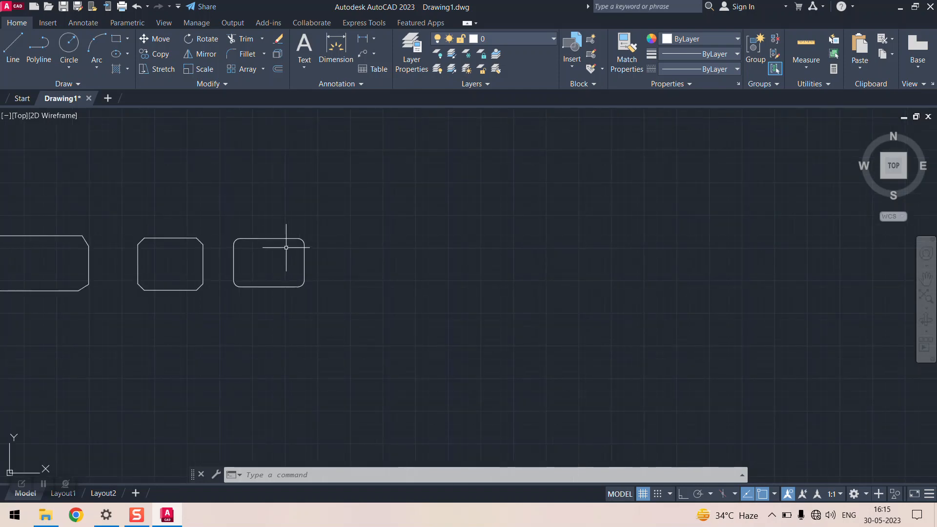
scroll(292, 247, up, 2)
scroll(207, 222, down, 2)
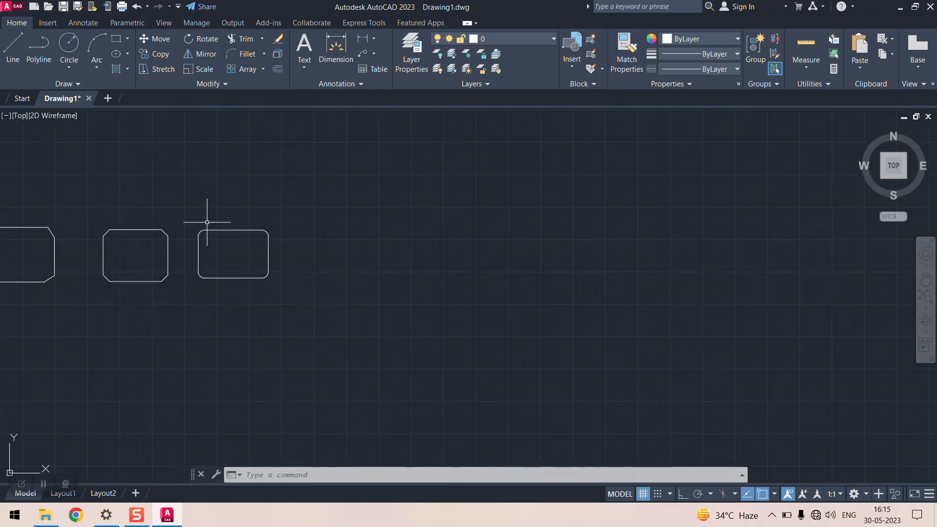
scroll(376, 247, down, 2)
middle_drag(276, 196, 331, 191)
scroll(330, 190, down, 2)
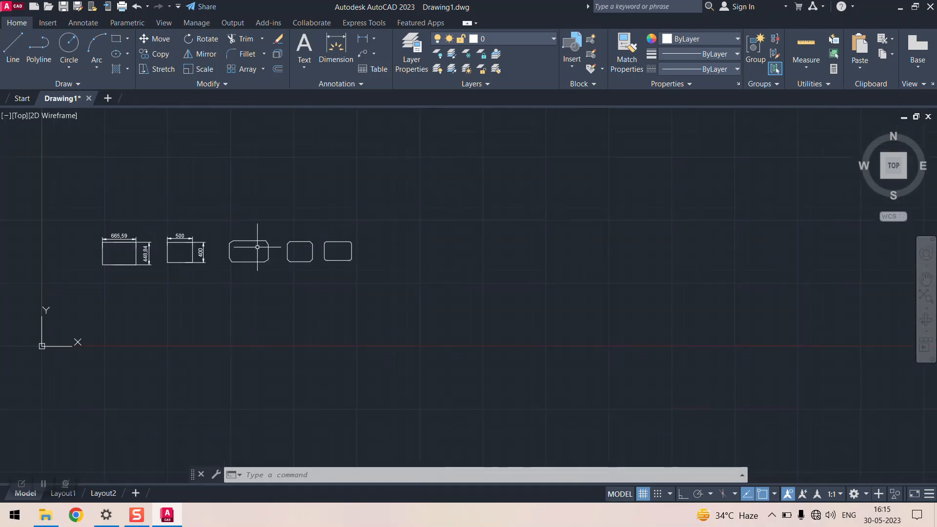
scroll(118, 249, up, 8)
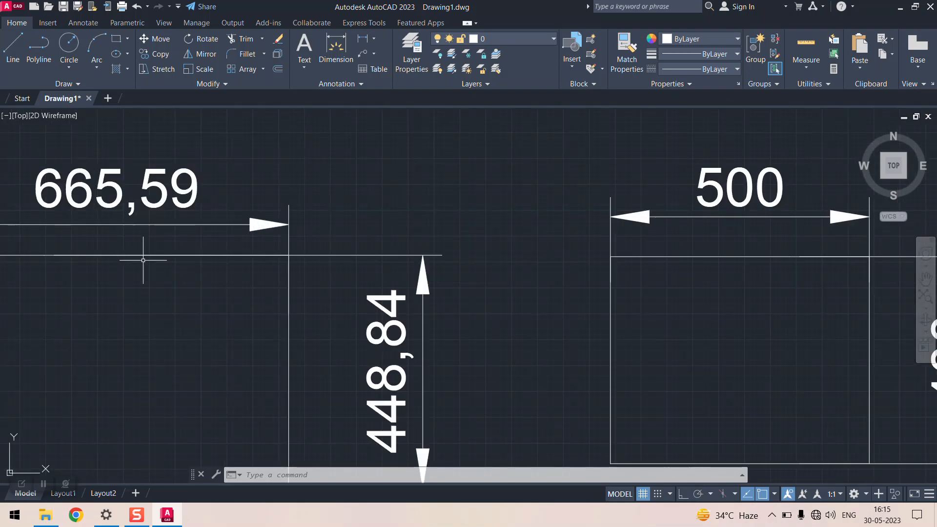
scroll(143, 260, down, 5)
scroll(310, 261, up, 6)
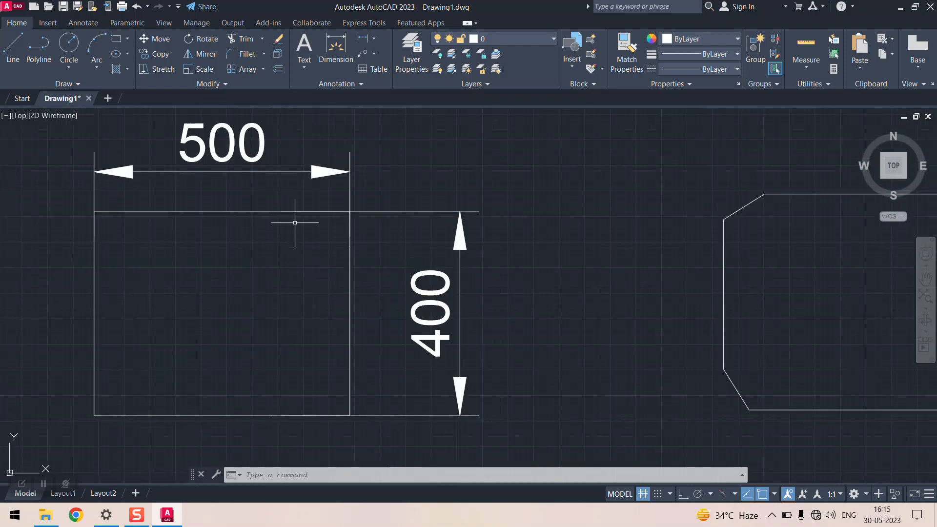
scroll(258, 215, down, 3)
scroll(341, 205, up, 4)
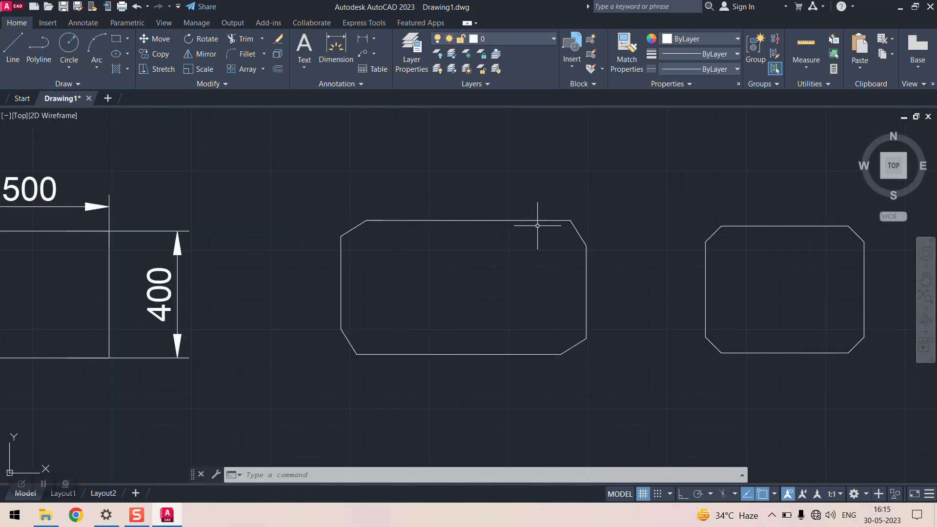
scroll(537, 226, down, 4)
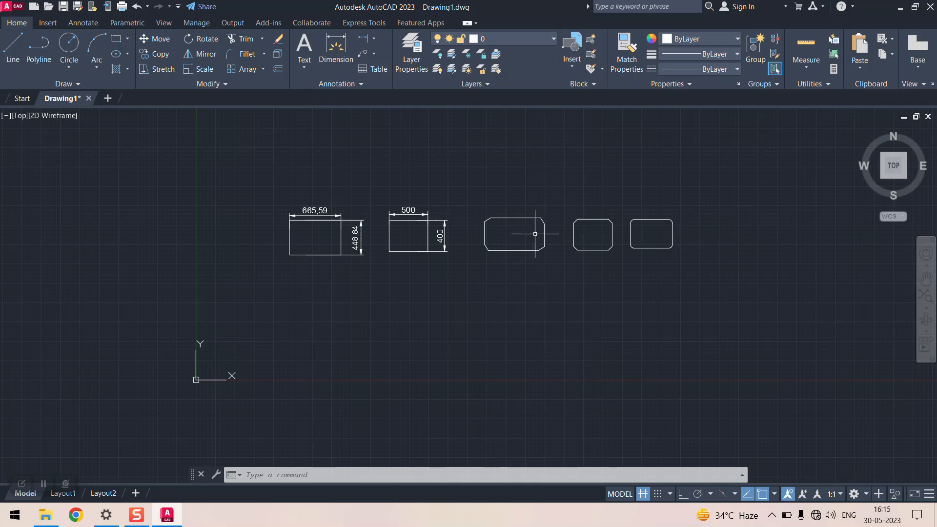
scroll(259, 234, down, 5)
scroll(404, 230, up, 3)
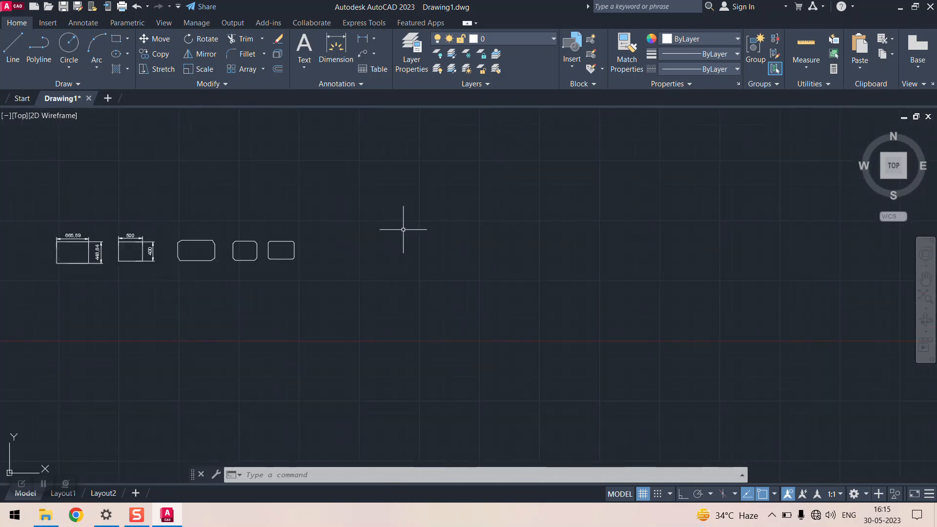
- Draw a freehand rectangle with a line width of 10 to the right of the filleted rectangle, keeping the fillet radius
scroll(343, 230, up, 4)
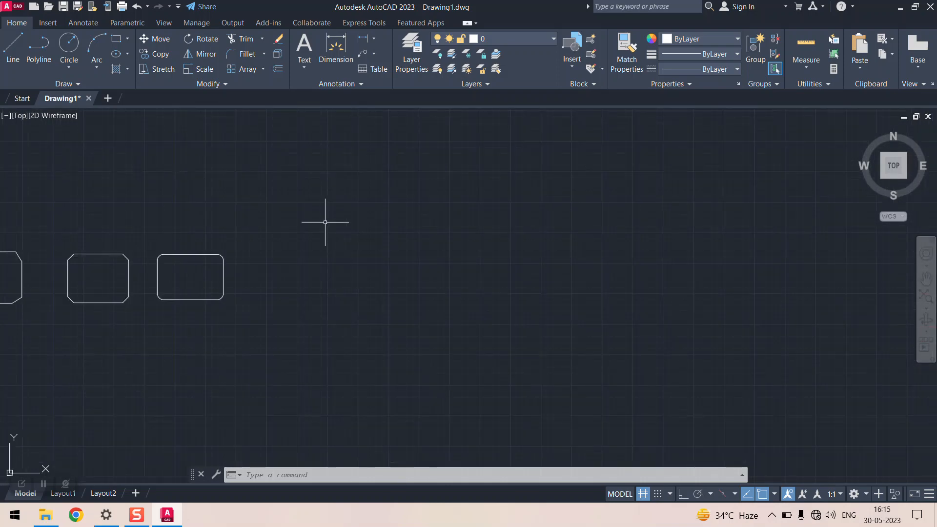
click(122, 38)
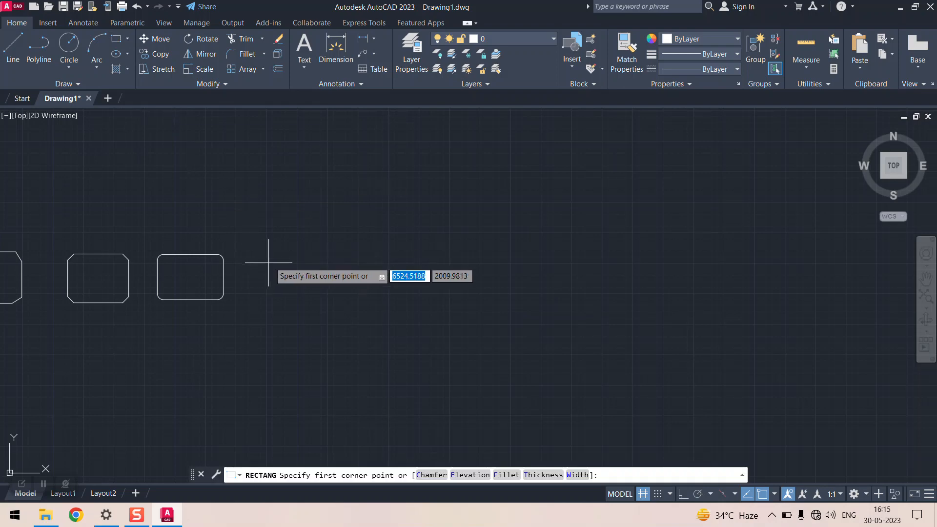
scroll(268, 263, up, 2)
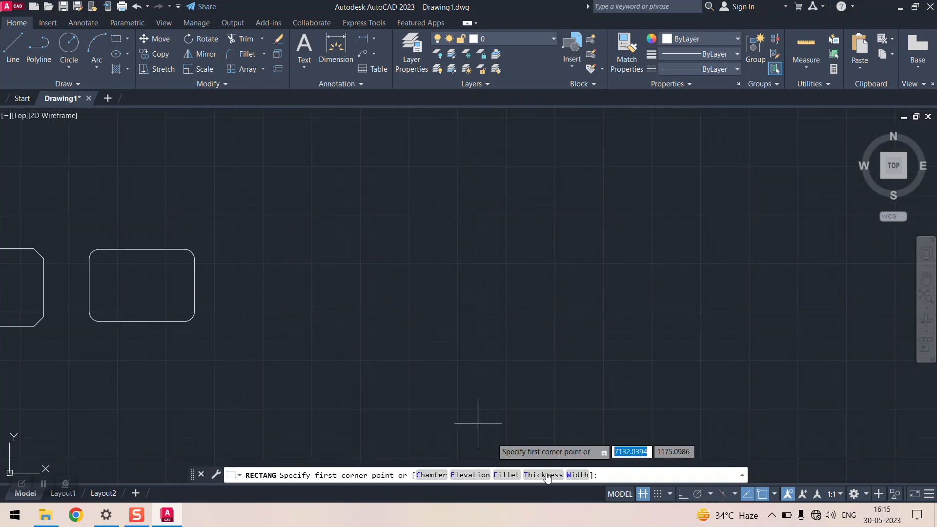
click(579, 478)
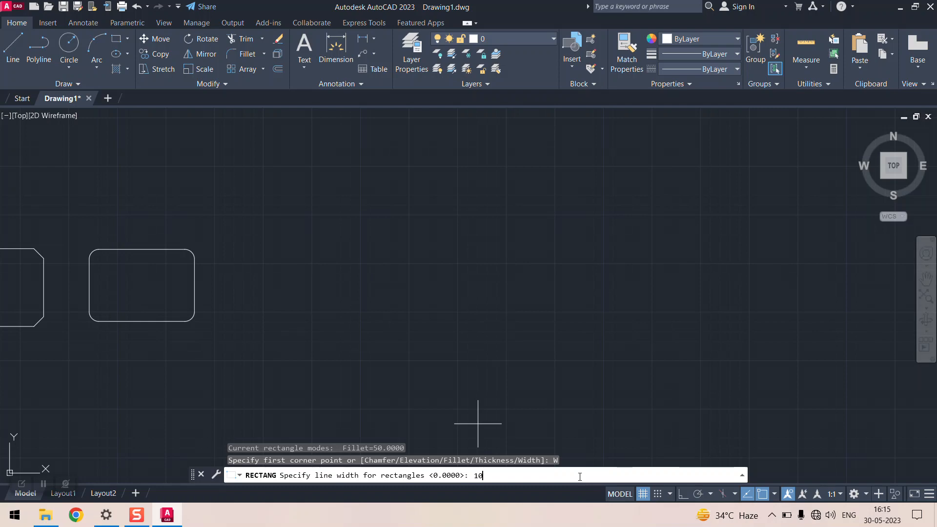
key(Return)
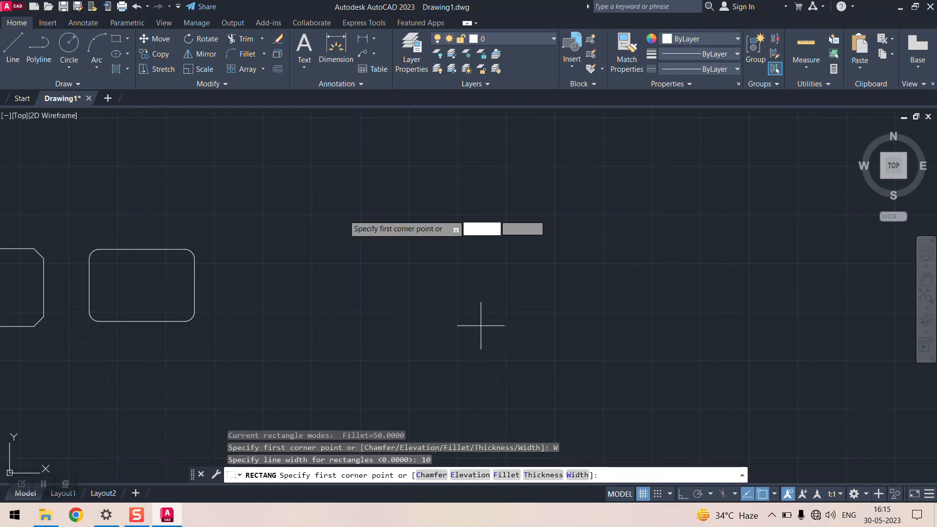
click(264, 249)
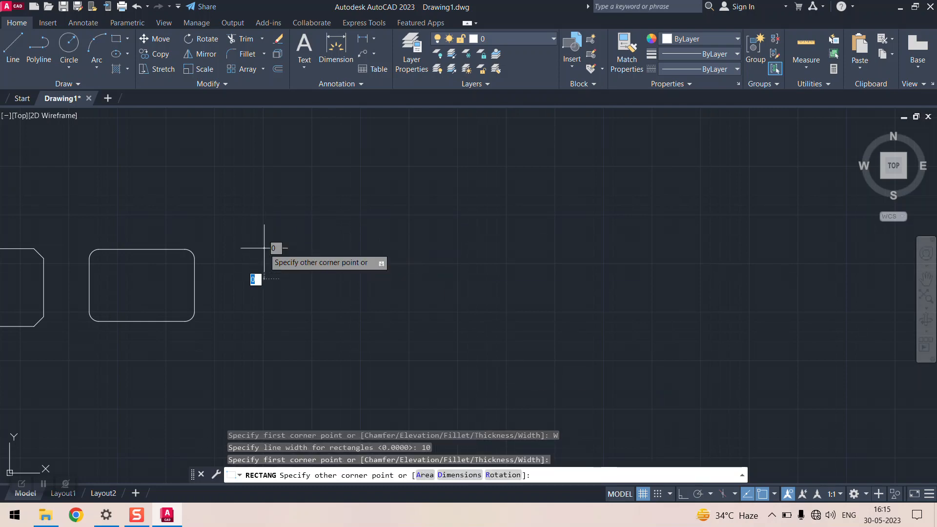
click(472, 317)
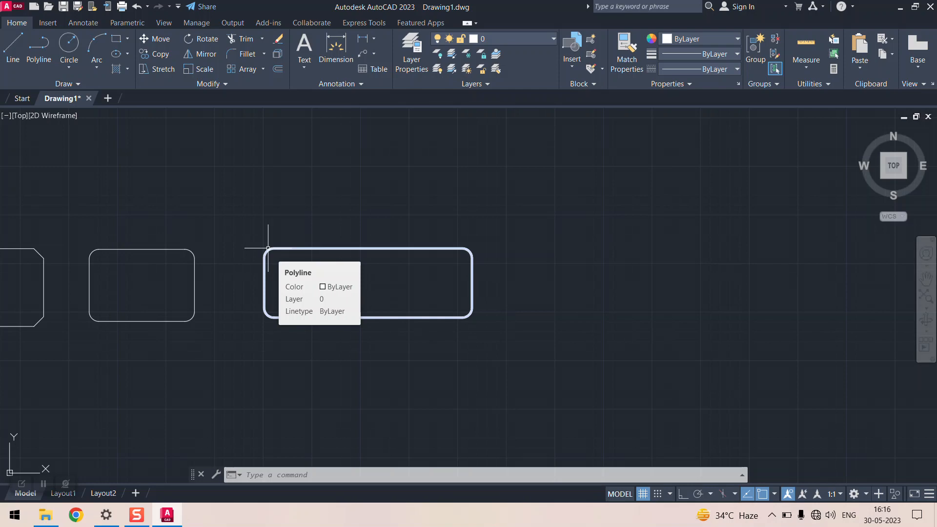
- Draw a freehand rectangle with fillet radius 0 to the right of the wide-line filleted one, keeping the line width of 10
scroll(268, 248, down, 2)
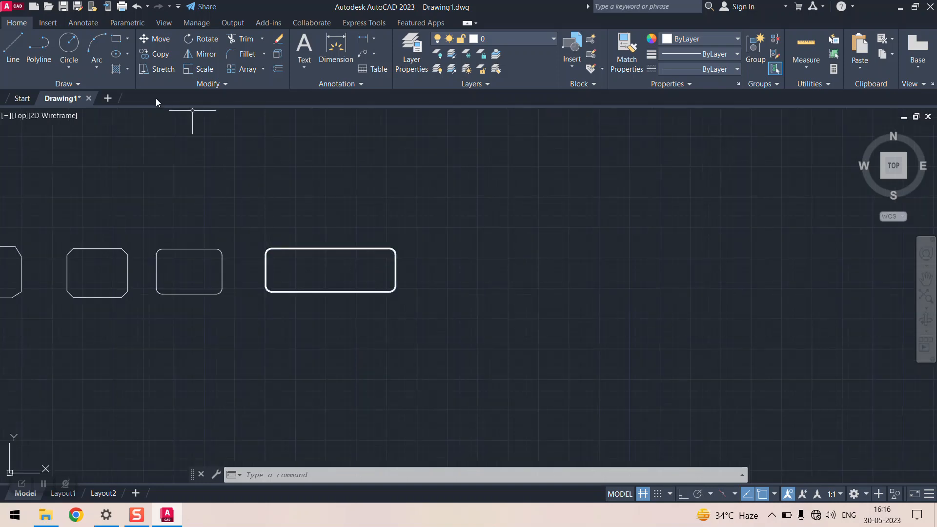
click(117, 39)
scroll(454, 256, up, 2)
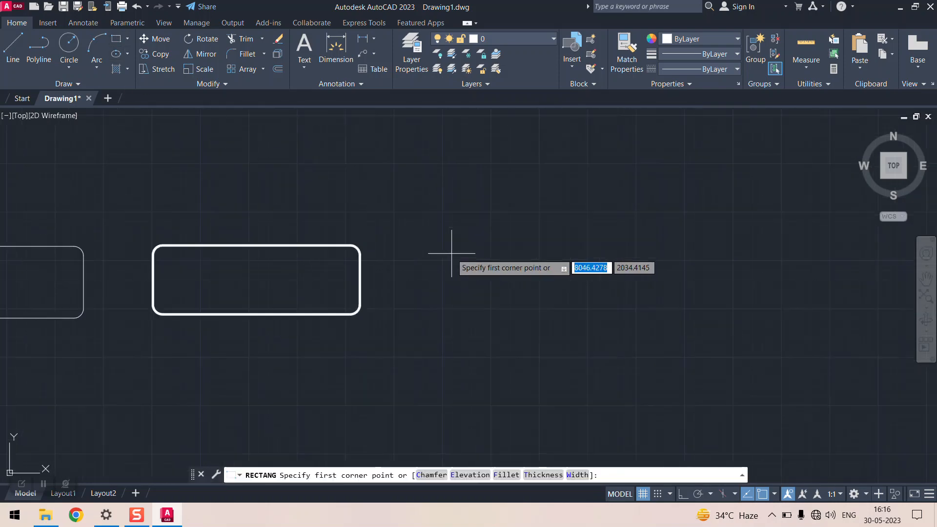
click(503, 474)
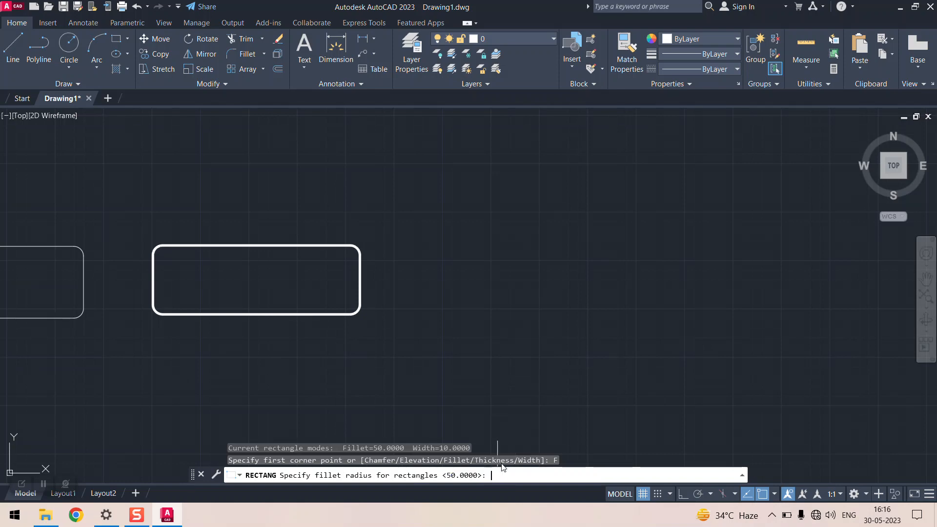
text(0)
key(Return)
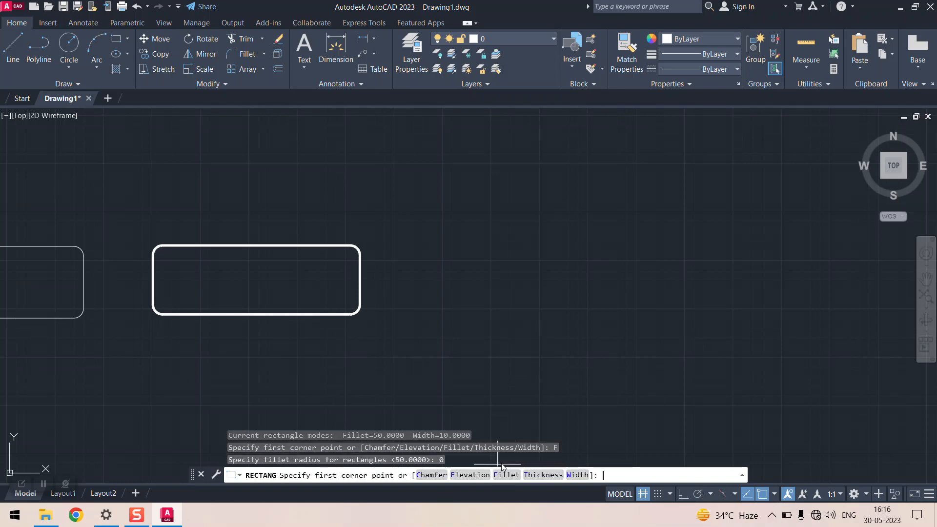
click(573, 475)
key(Return)
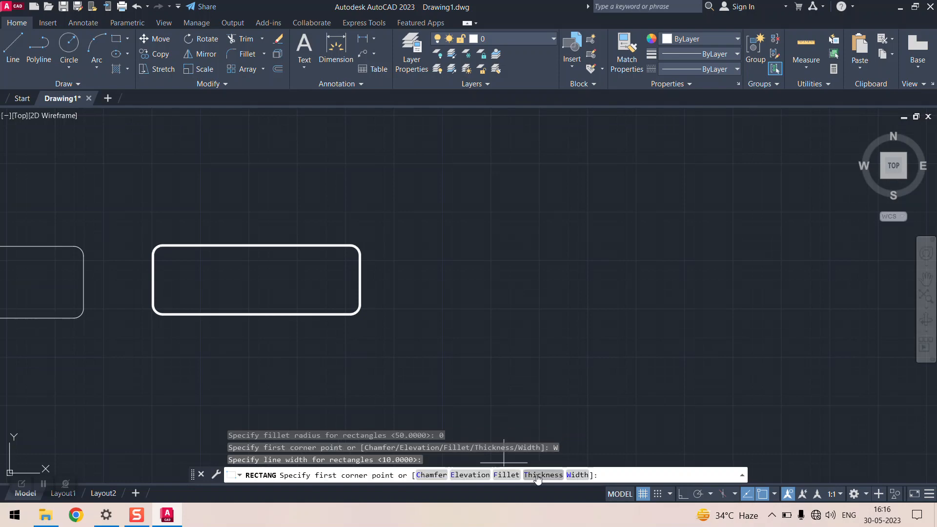
click(434, 246)
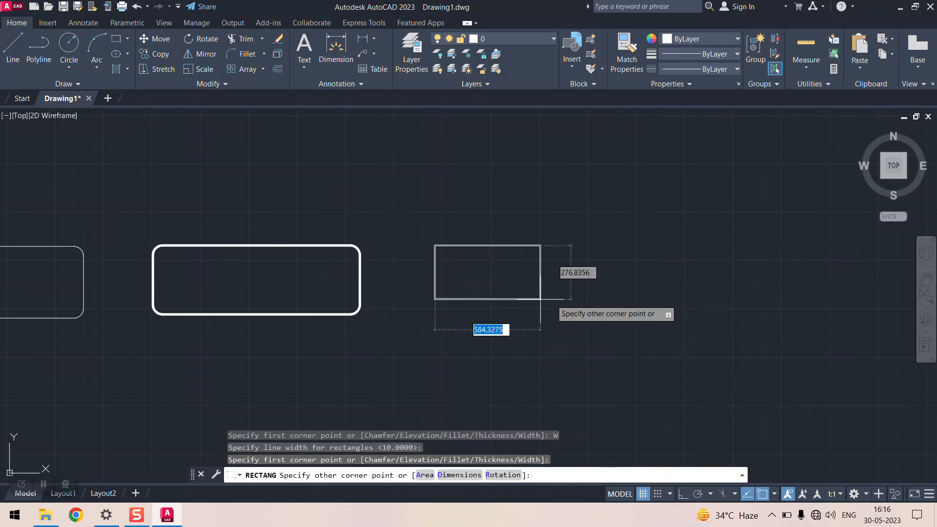
click(653, 317)
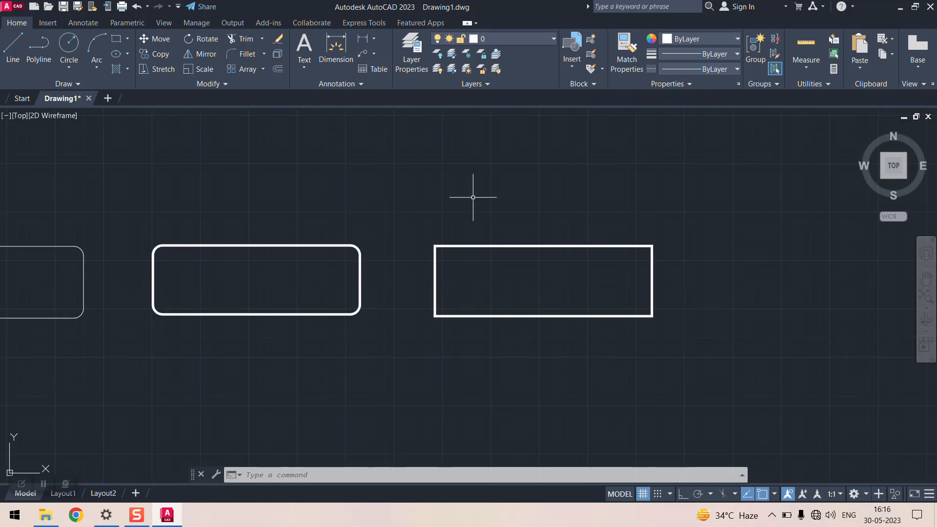
- Draw a freehand rectangle with a thickness of 20 below the two dimensioned rectangles, keeping the line width
click(116, 39)
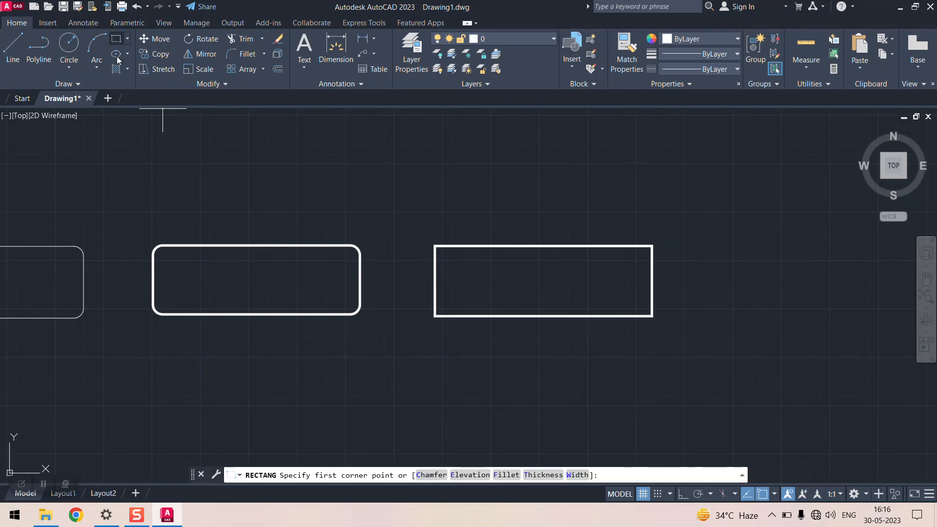
scroll(260, 154, down, 1)
scroll(274, 154, down, 3)
scroll(429, 182, up, 3)
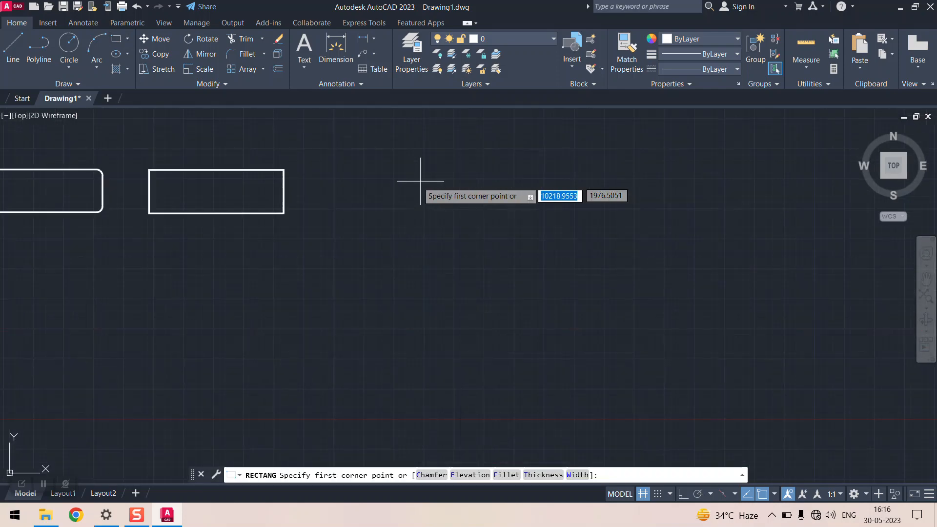
scroll(429, 182, down, 4)
scroll(273, 200, down, 2)
scroll(142, 215, up, 5)
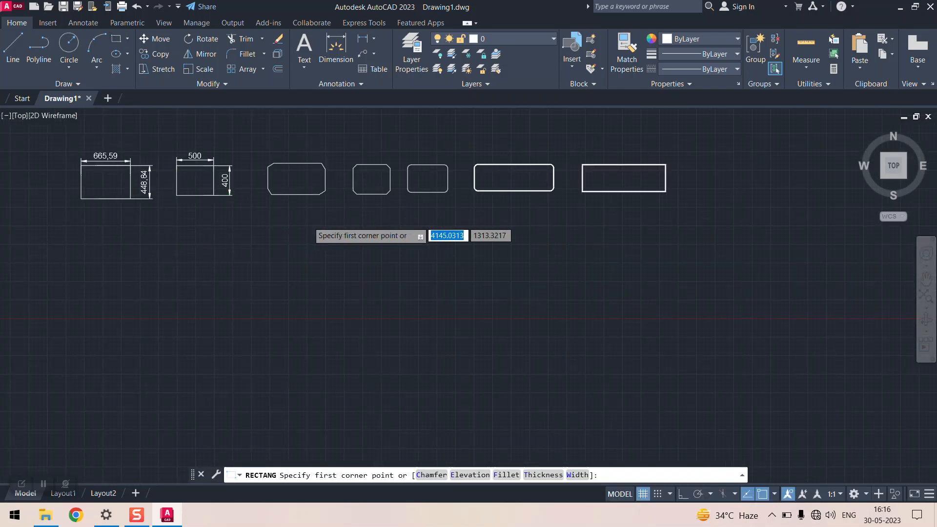
scroll(213, 228, down, 2)
scroll(213, 227, up, 4)
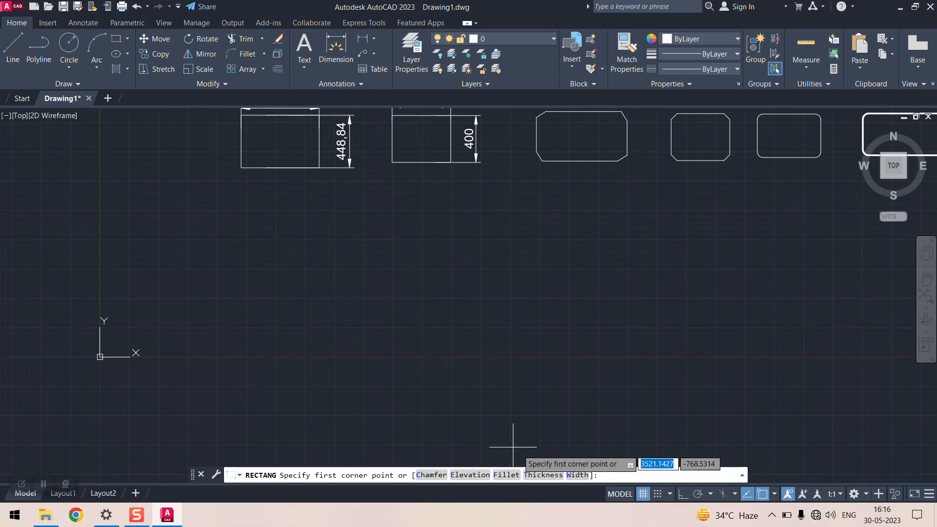
click(544, 475)
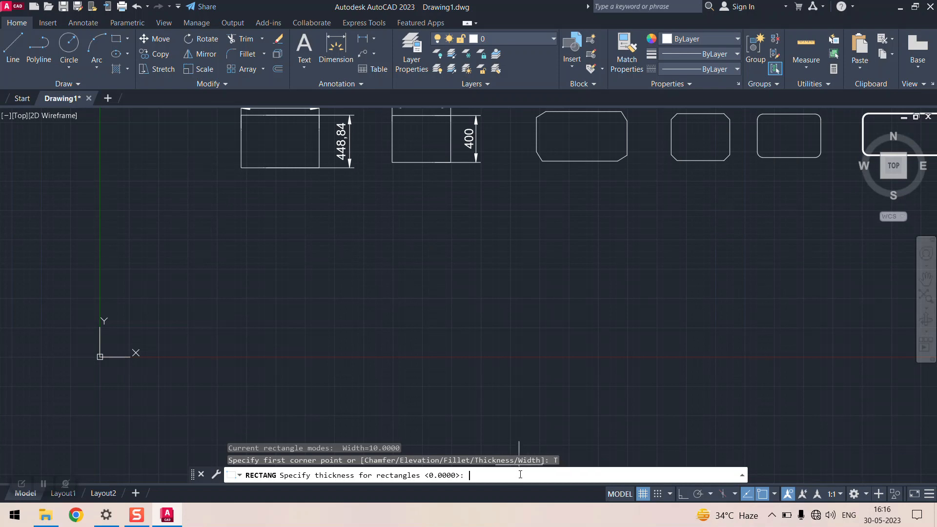
text(20)
key(Return)
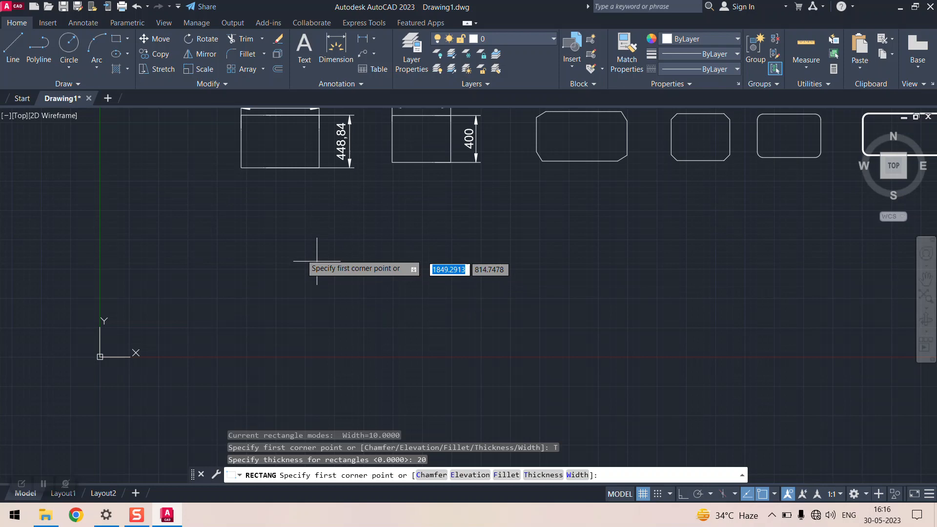
click(250, 216)
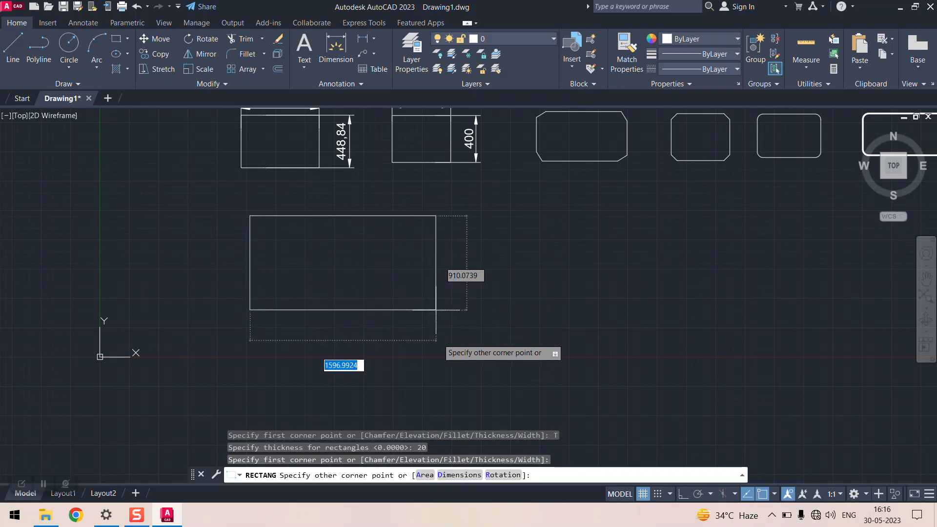
click(417, 301)
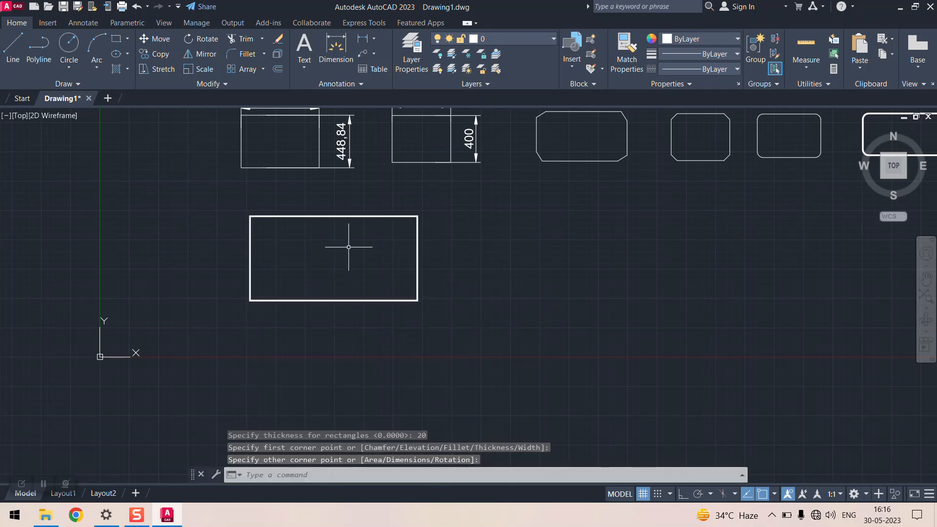
- Examine the rectangle drawn with thickness in plan and at its corner edges in the SW Isometric view
scroll(325, 209, up, 10)
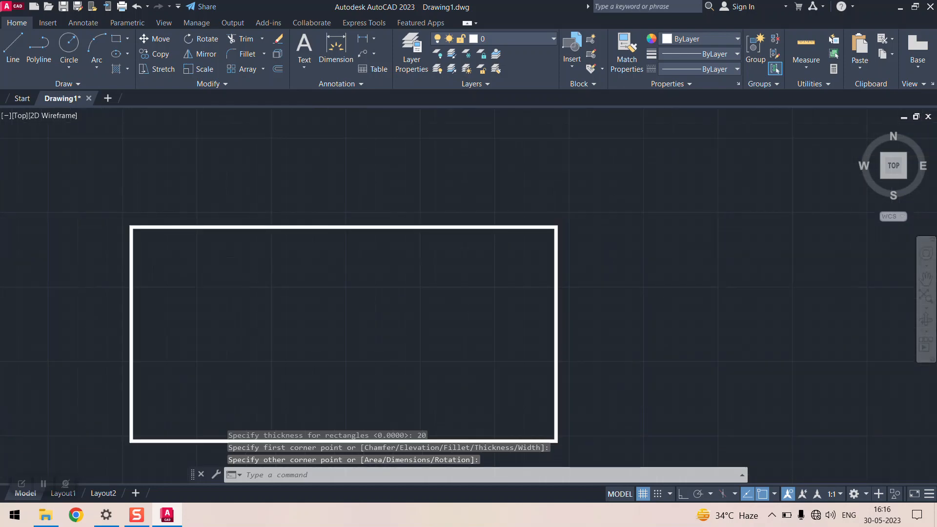
scroll(325, 209, down, 6)
scroll(325, 209, down, 6)
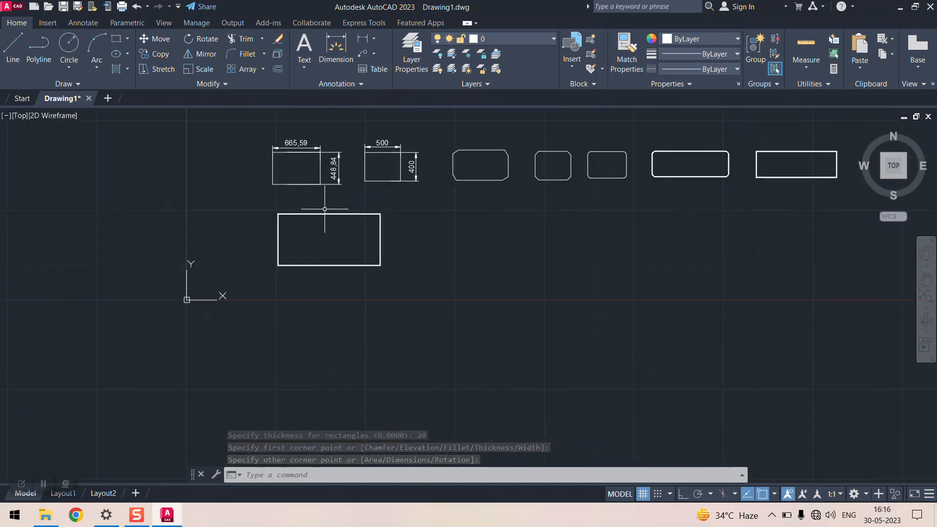
scroll(371, 201, up, 2)
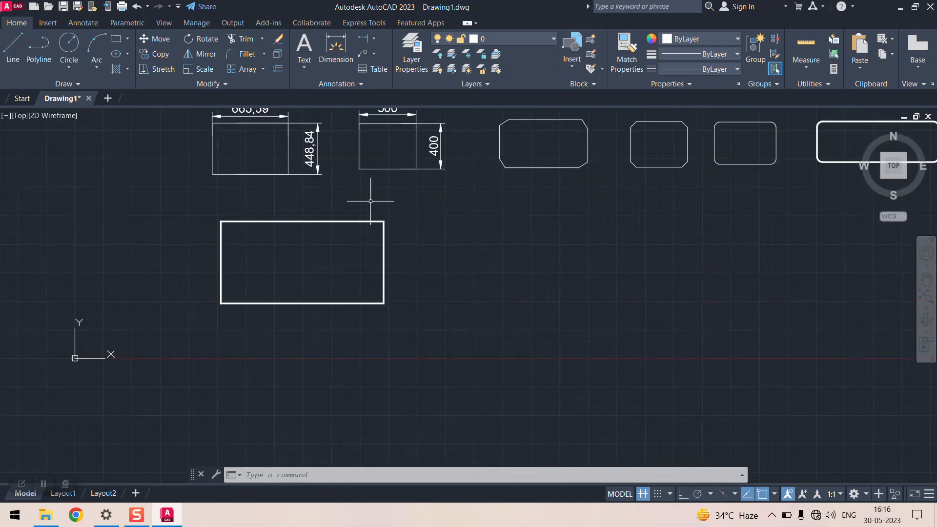
scroll(419, 218, down, 3)
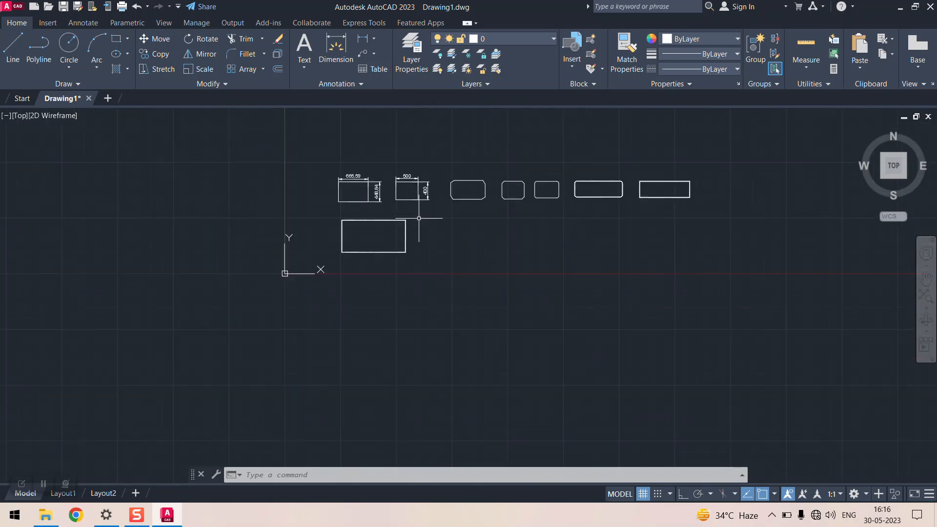
click(881, 175)
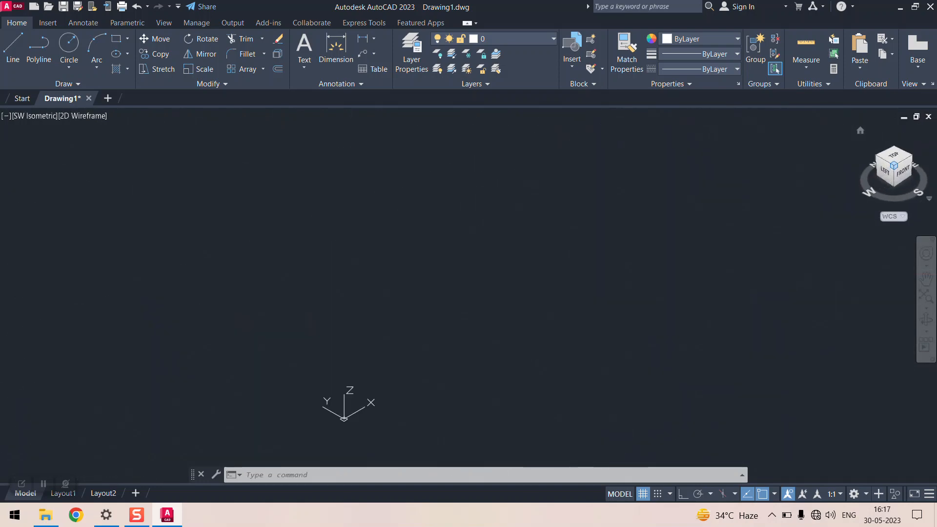
scroll(377, 216, up, 10)
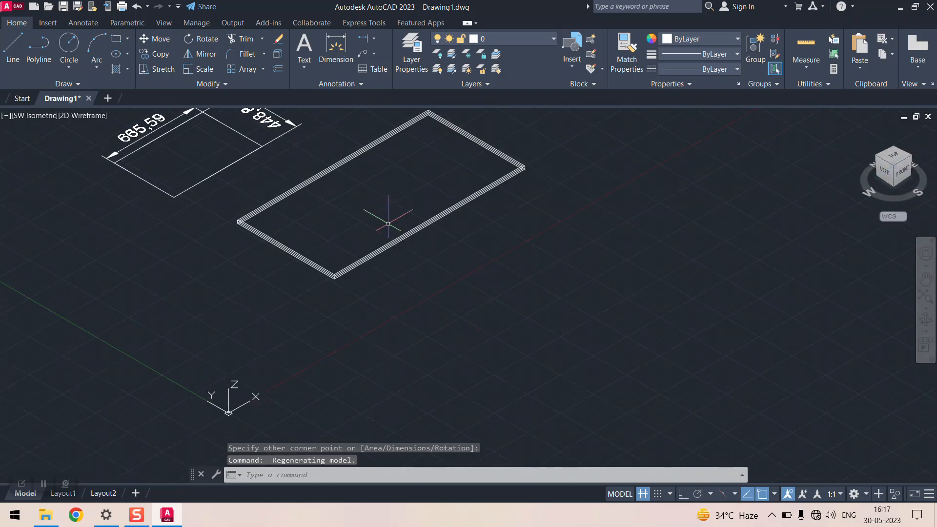
scroll(350, 281, up, 1)
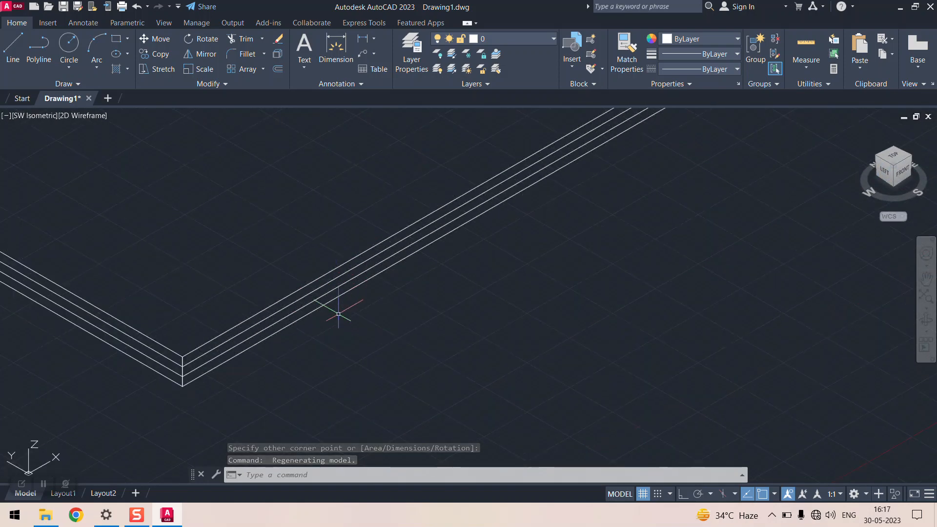
scroll(360, 349, down, 5)
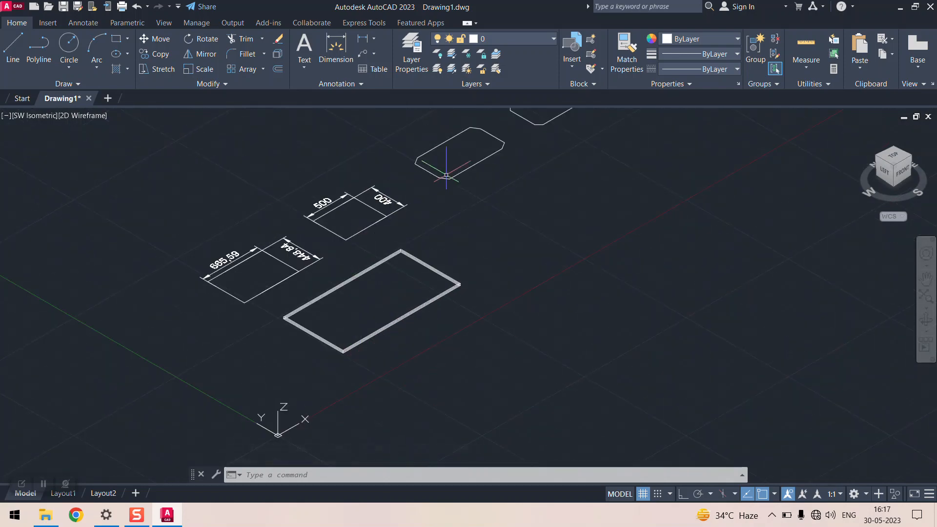
- Inspect the wide-line rectangles without thickness in the isometric view and compare their edges with the thickened one
scroll(491, 151, up, 1)
scroll(416, 209, down, 6)
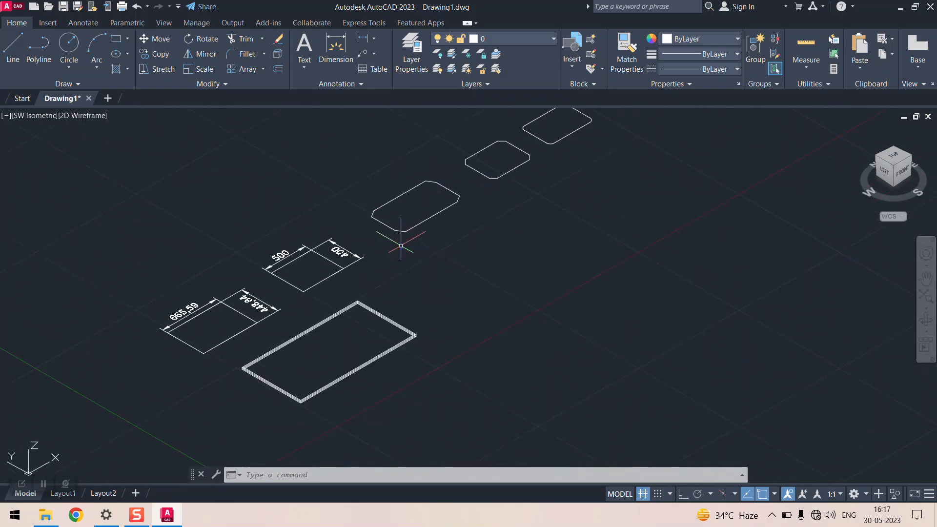
scroll(392, 225, up, 6)
scroll(230, 188, up, 6)
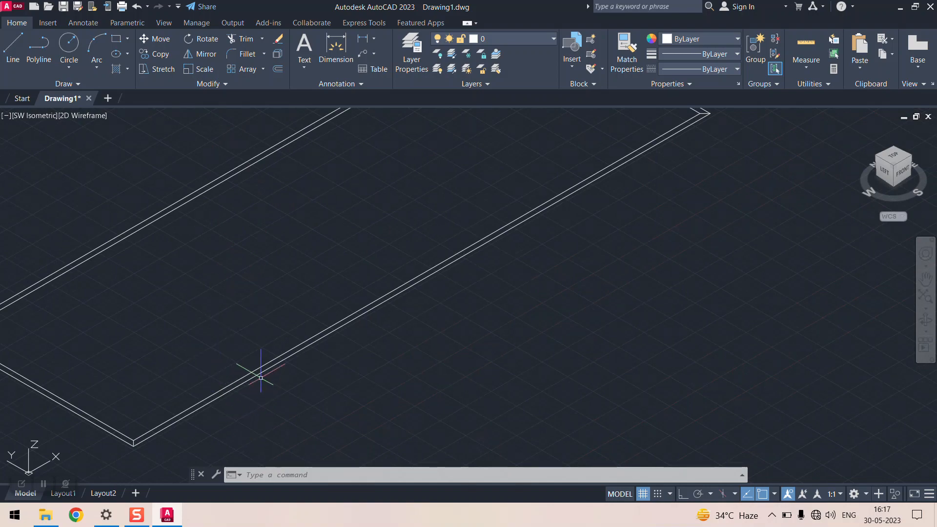
scroll(302, 282, down, 4)
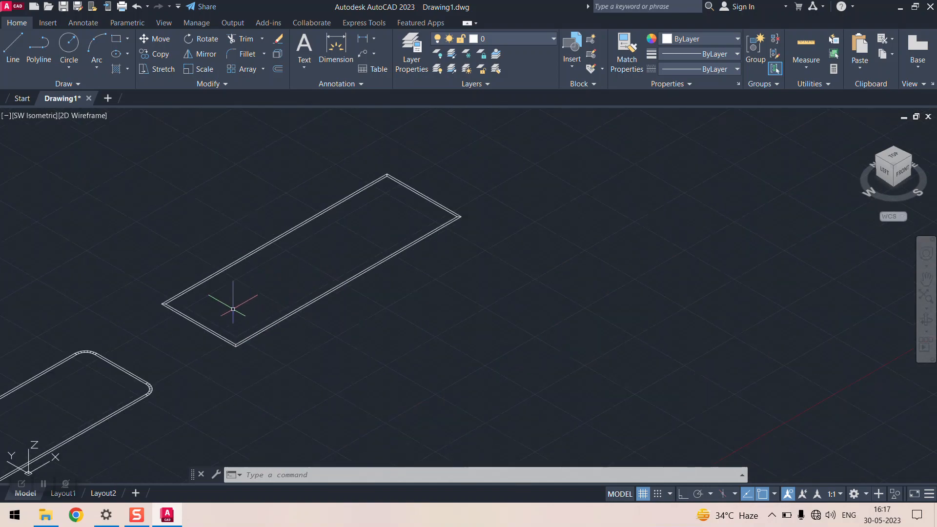
scroll(140, 317, up, 6)
scroll(312, 221, down, 10)
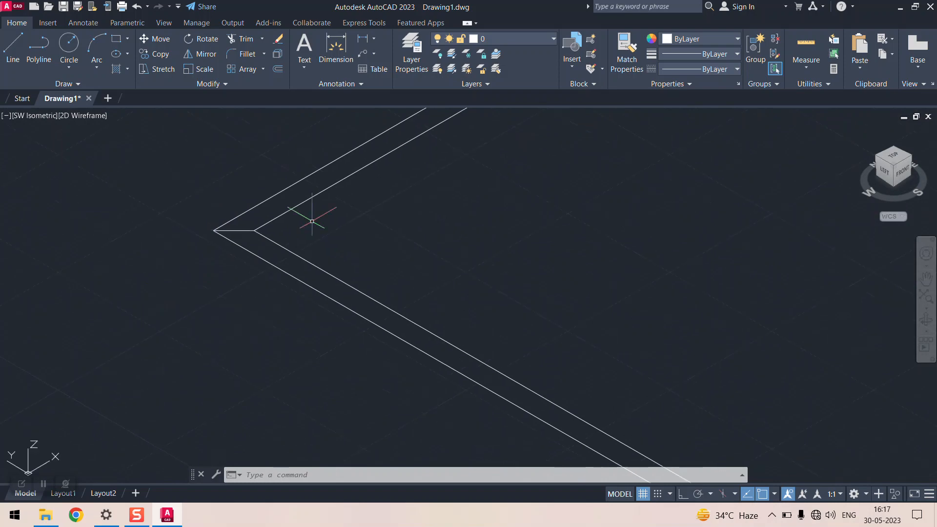
scroll(381, 224, down, 3)
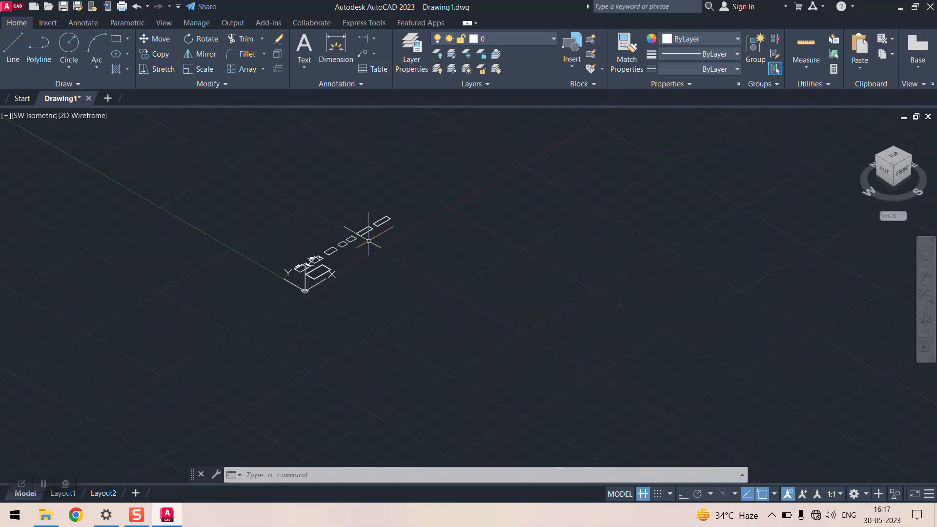
- Inspect the front corner of the rectangle with thickness up close in the SW Isometric view
scroll(341, 273, up, 8)
scroll(333, 391, up, 8)
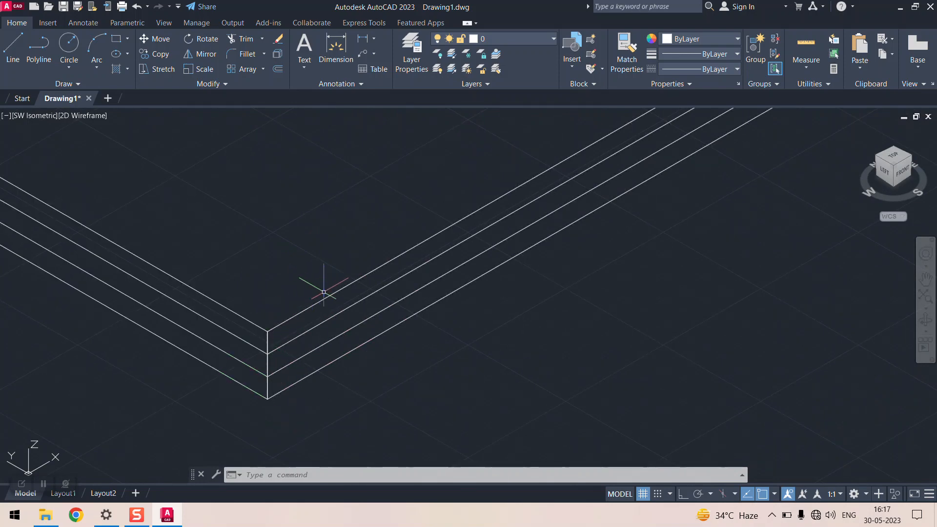
scroll(329, 286, down, 6)
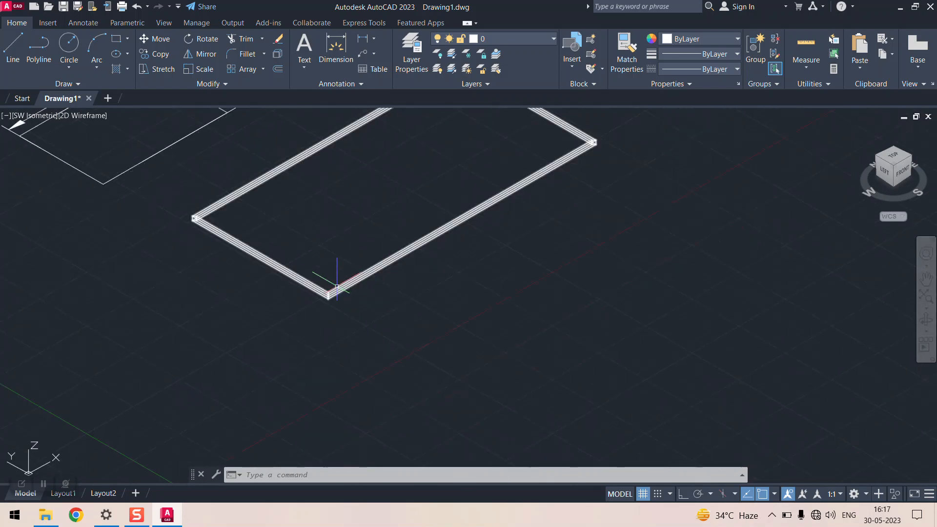
- Return to the top view and start a new rectangle with thickness 0 and line width 0
click(900, 163)
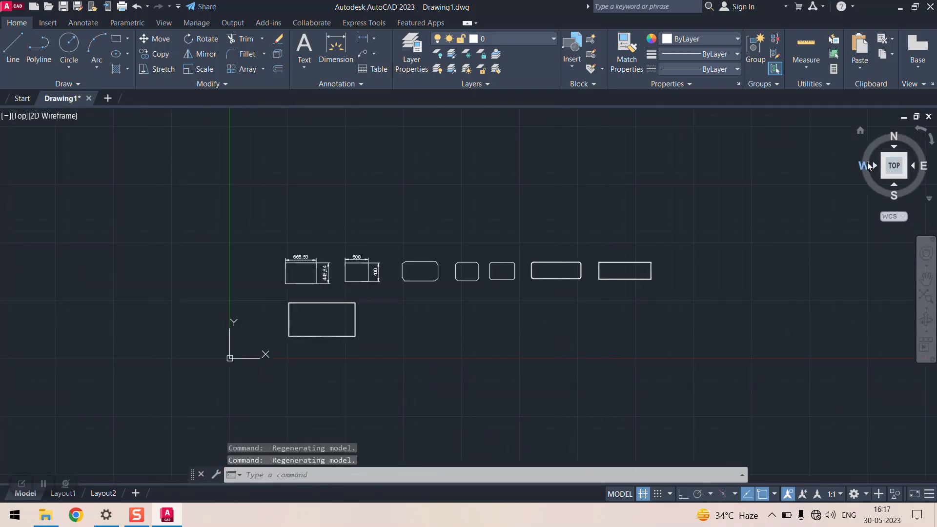
click(119, 40)
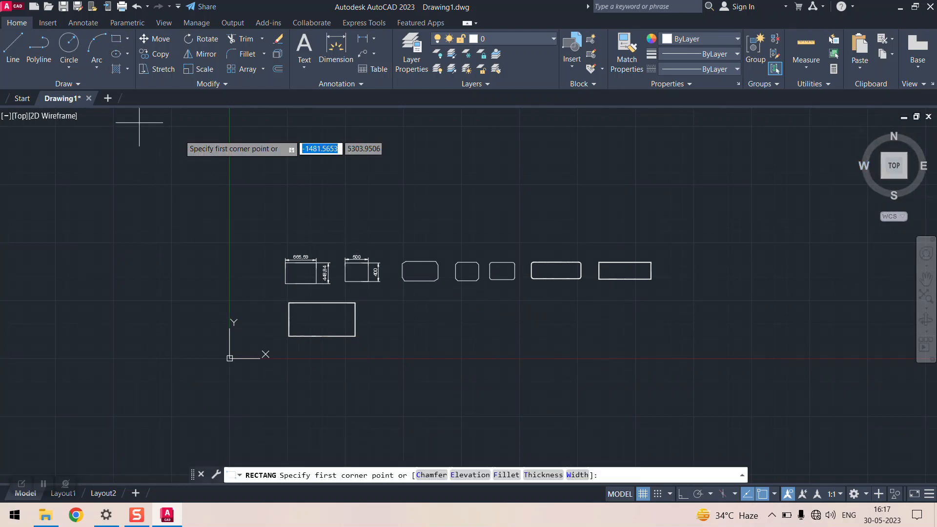
click(544, 475)
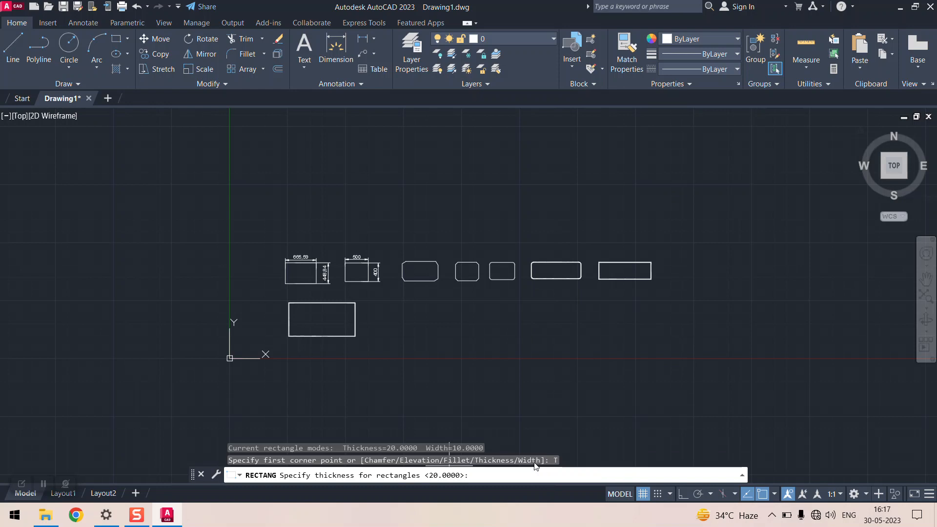
click(503, 476)
text(0)
key(Return)
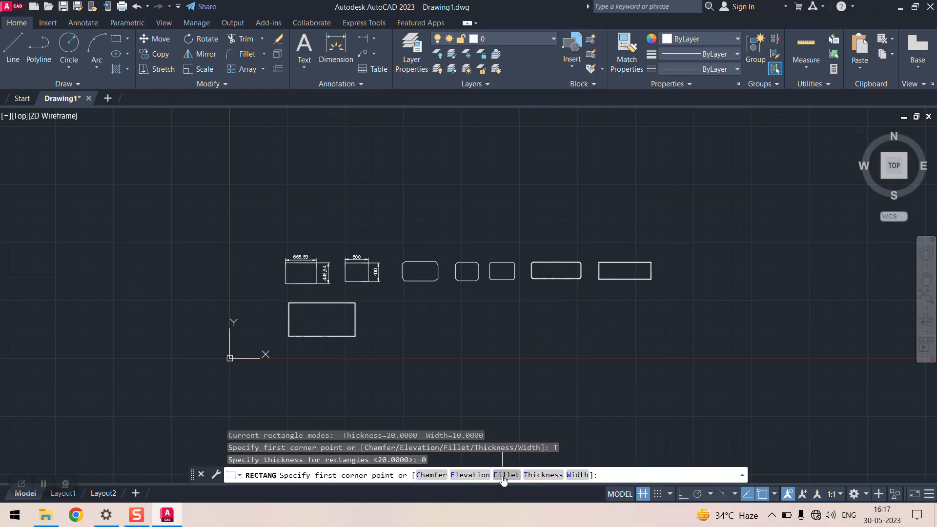
click(578, 475)
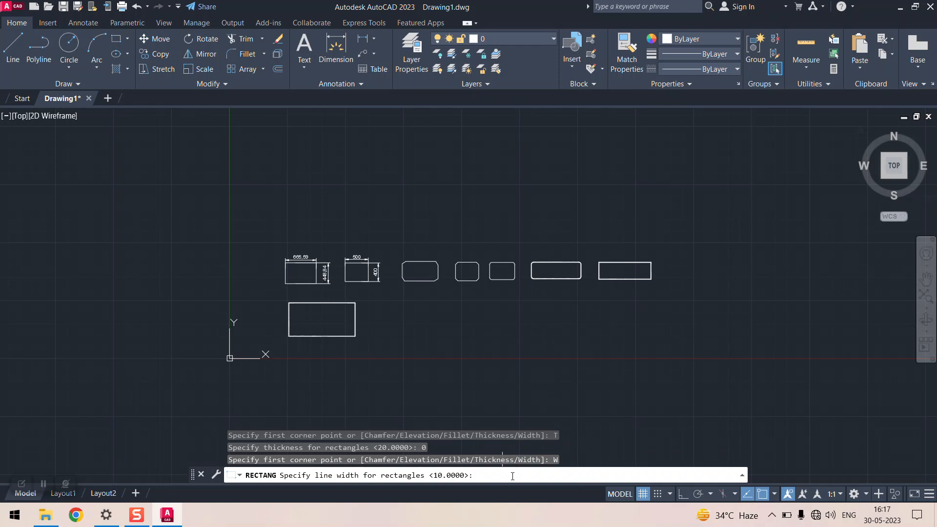
text(0)
key(Return)
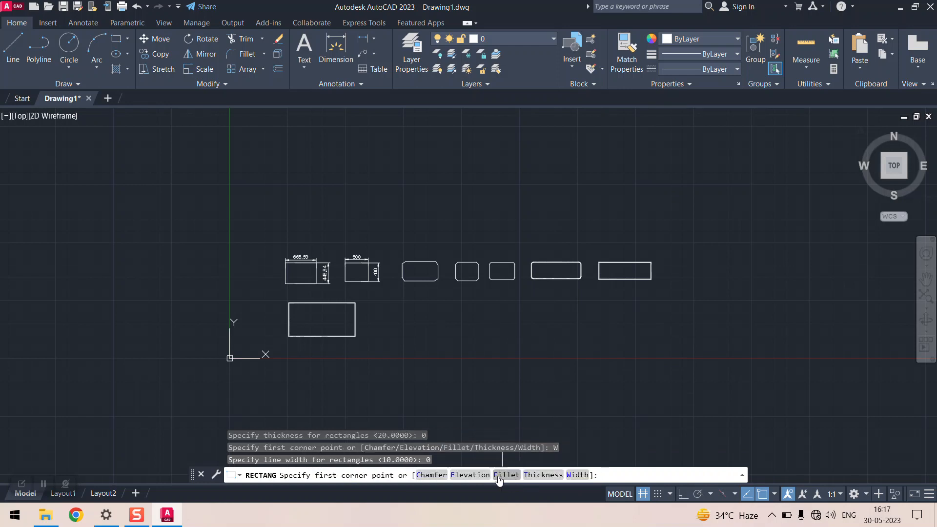
- Set the elevation to 30 and draw a freehand rectangle below the chamfered and filleted ones
click(470, 475)
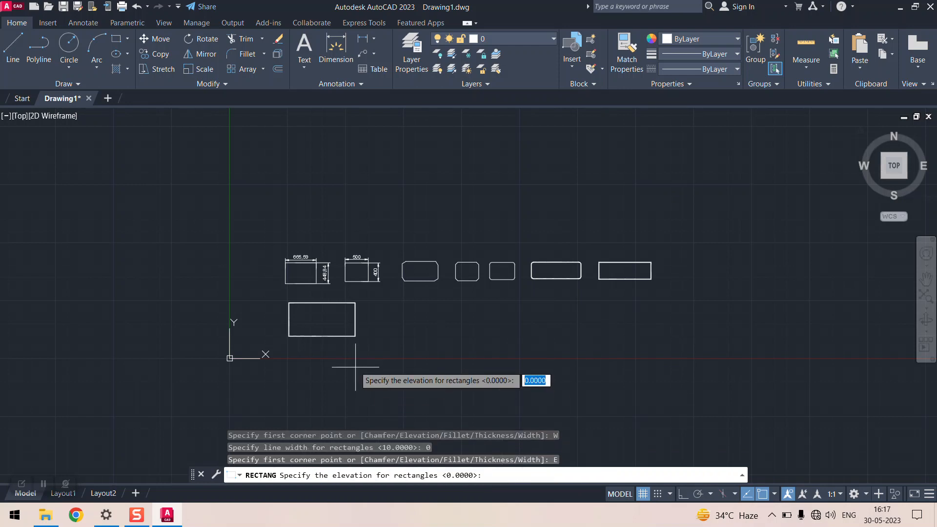
scroll(327, 360, down, 3)
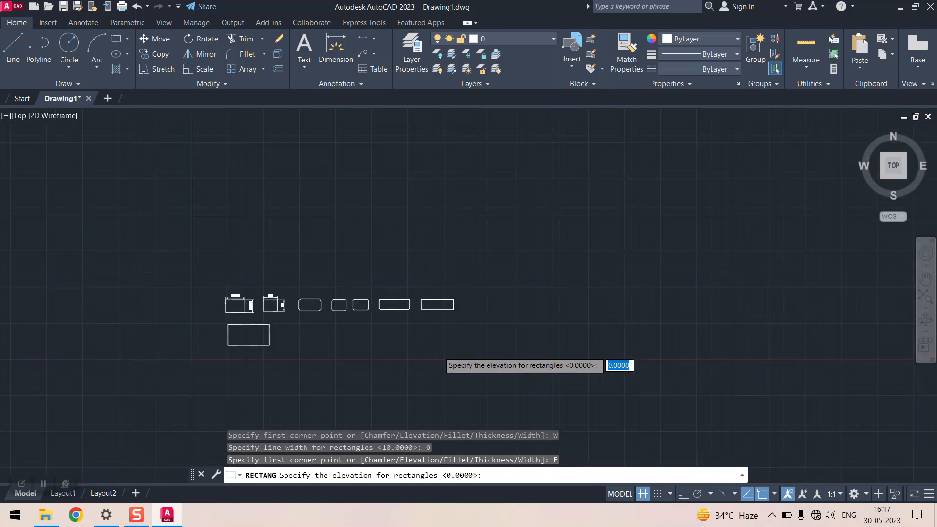
scroll(437, 351, up, 3)
text(25)
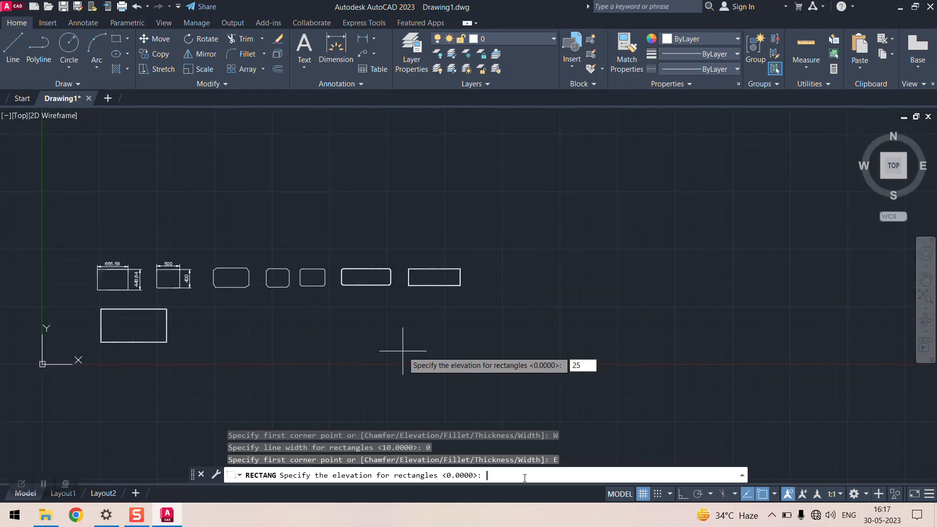
key(BackSpace)
key(BackSpace)
text(30)
key(BackSpace)
text(0)
key(Return)
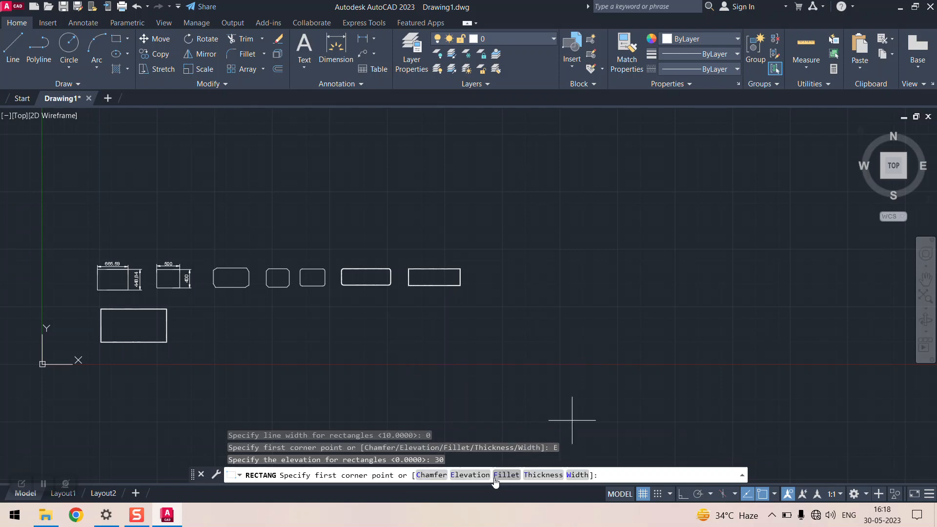
click(225, 318)
click(359, 353)
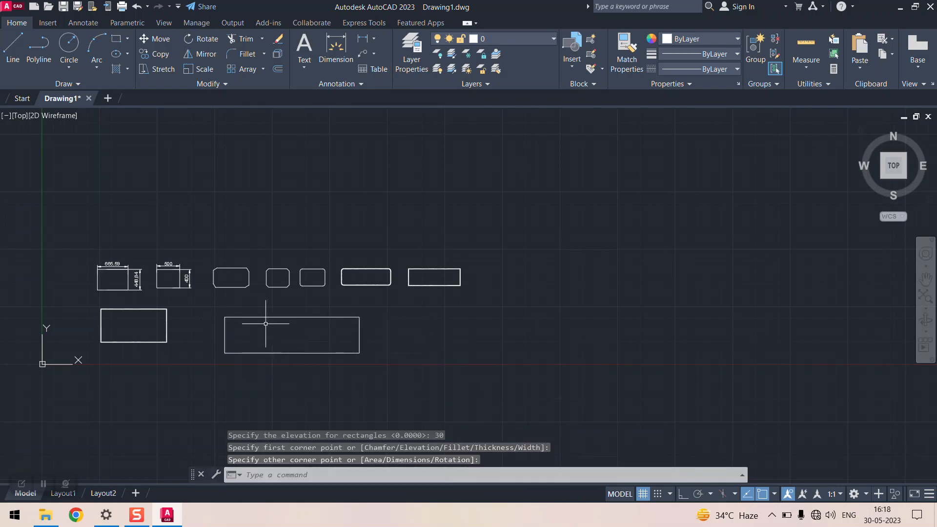
- Examine the elevated rectangle in plan and in the SW Isometric view
scroll(266, 324, up, 5)
scroll(268, 261, down, 2)
scroll(270, 259, up, 2)
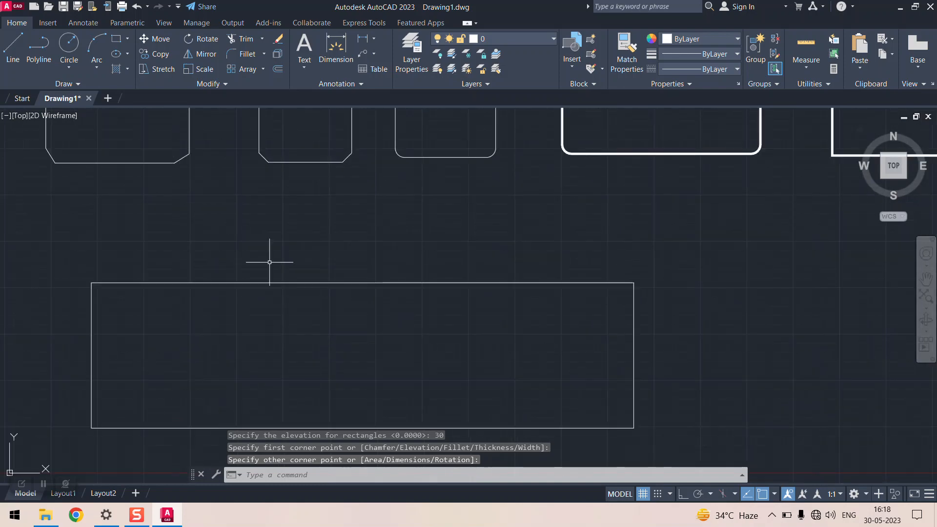
click(882, 176)
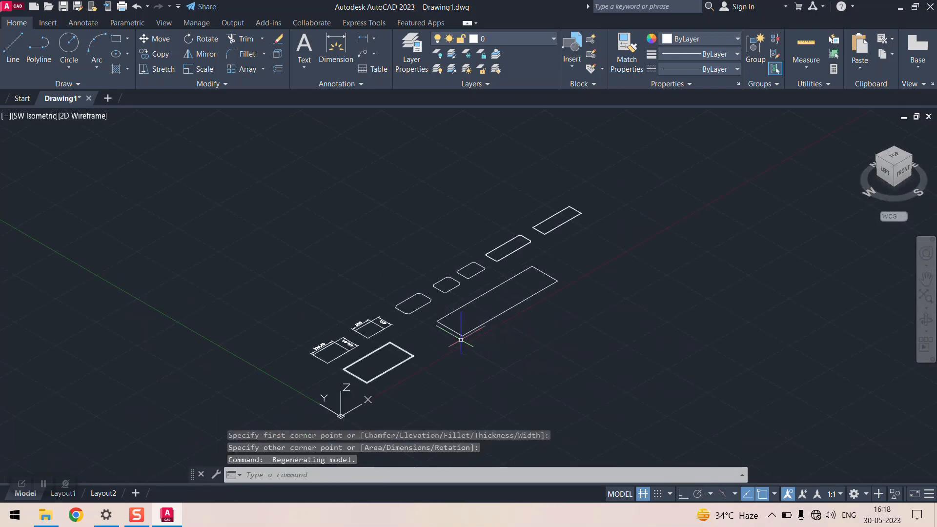
scroll(459, 336, up, 6)
scroll(493, 320, down, 8)
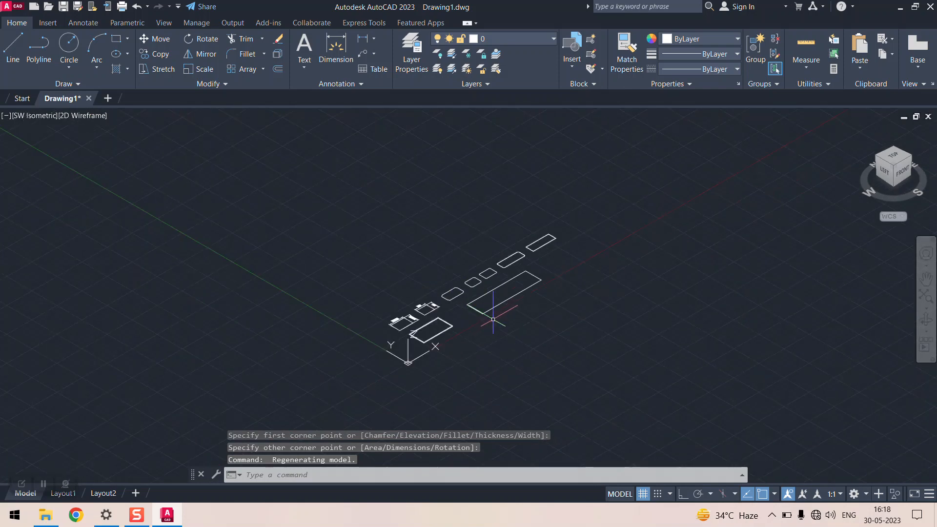
- Switch to the front view and compare the elevated rectangle's height with the rectangles drawn at base level
click(901, 172)
scroll(429, 293, down, 5)
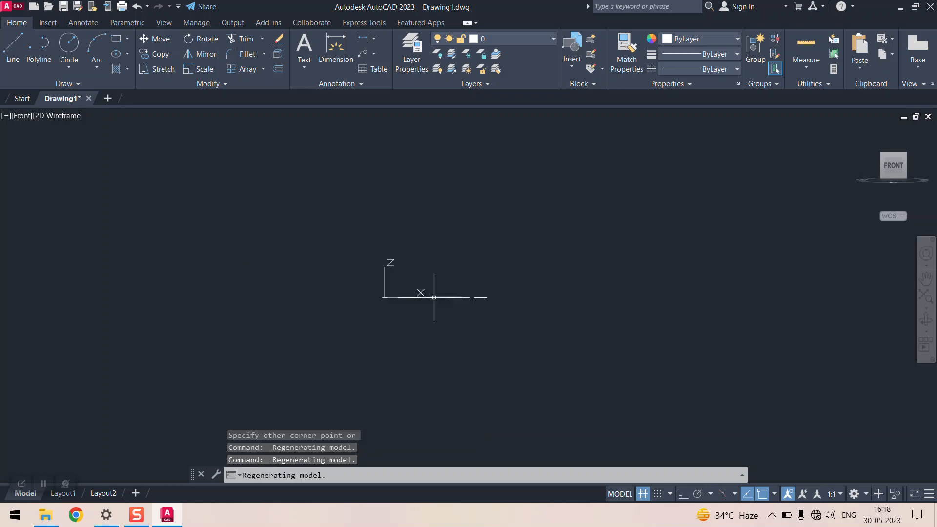
scroll(433, 297, up, 11)
scroll(430, 223, down, 3)
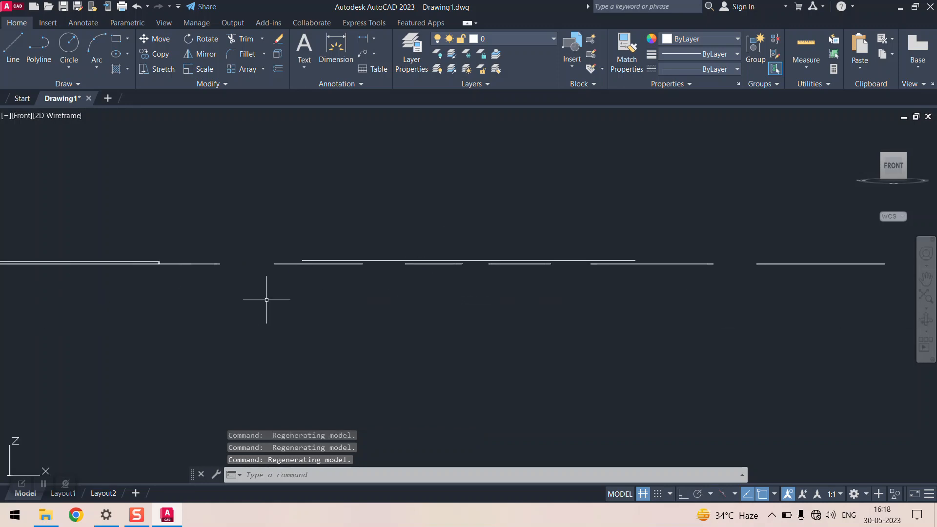
scroll(291, 262, up, 3)
scroll(290, 262, up, 4)
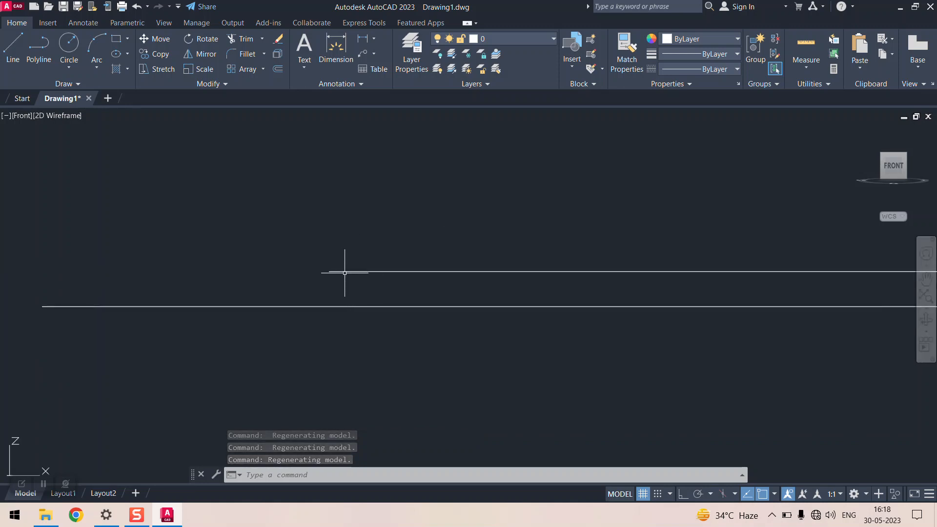
scroll(362, 282, down, 12)
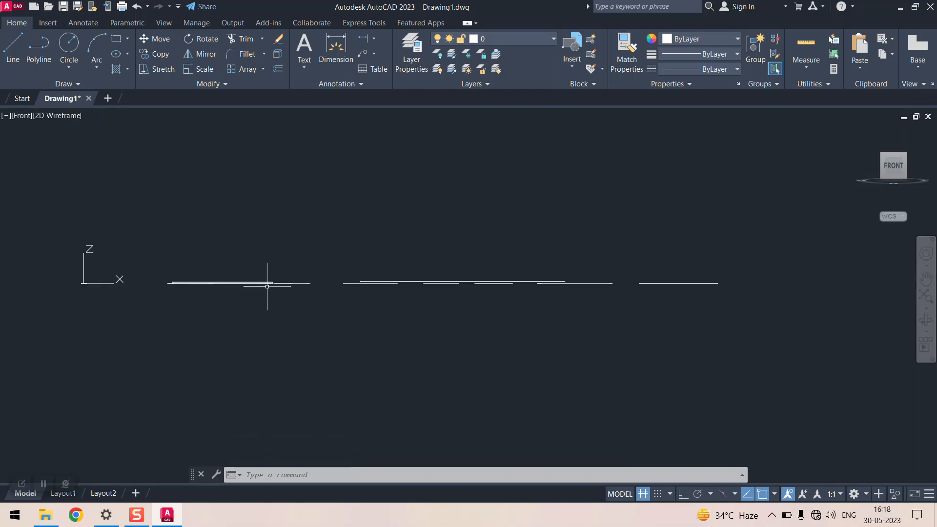
- Select the elevated rectangle in the front view and inspect its offset above the neighbouring rectangles
scroll(267, 286, up, 6)
scroll(267, 287, up, 4)
scroll(267, 287, down, 8)
middle_drag(486, 297, 350, 291)
scroll(350, 291, up, 6)
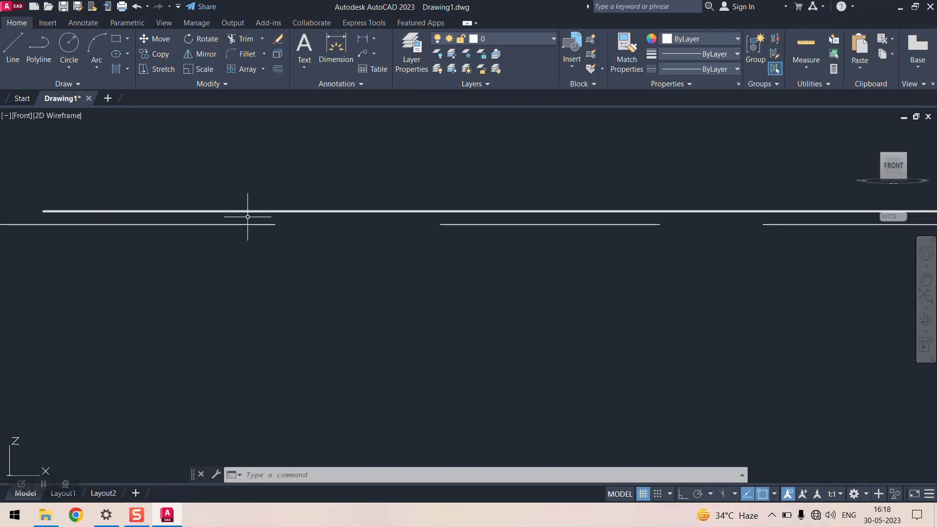
click(249, 211)
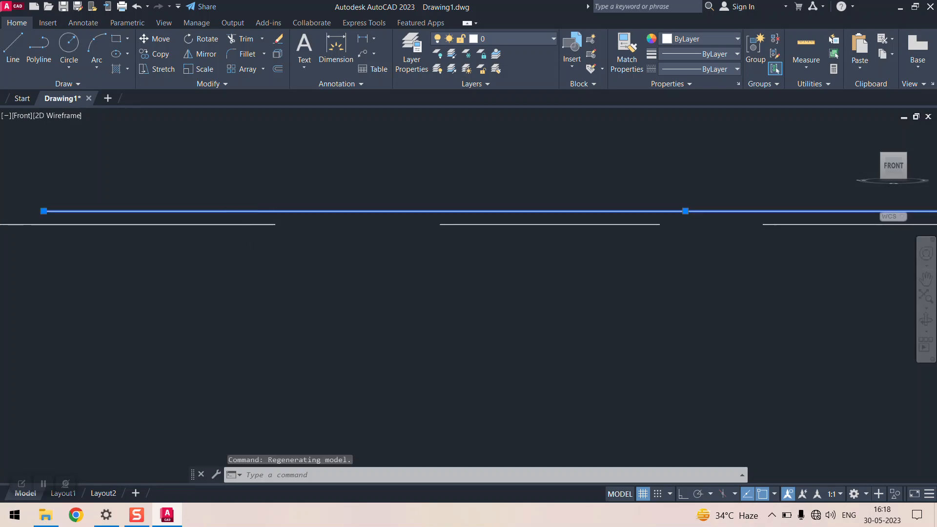
scroll(251, 210, up, 5)
scroll(251, 211, down, 3)
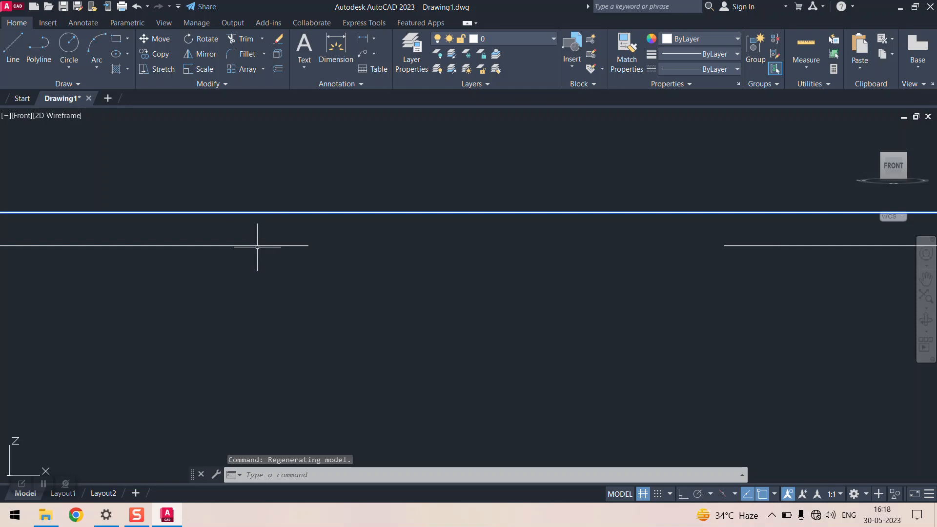
scroll(257, 248, down, 5)
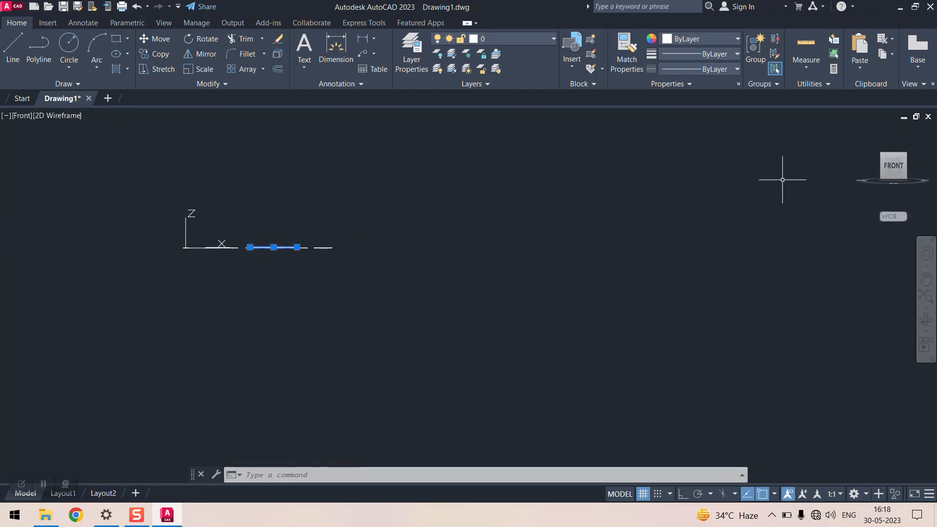
- Restore the Top view and select the elevated rectangle in plan
click(17, 117)
click(43, 139)
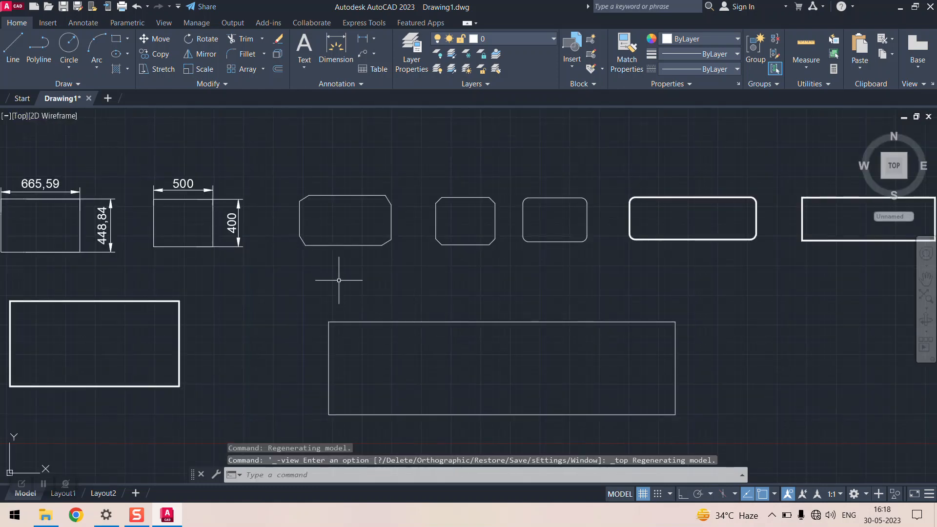
scroll(339, 280, down, 4)
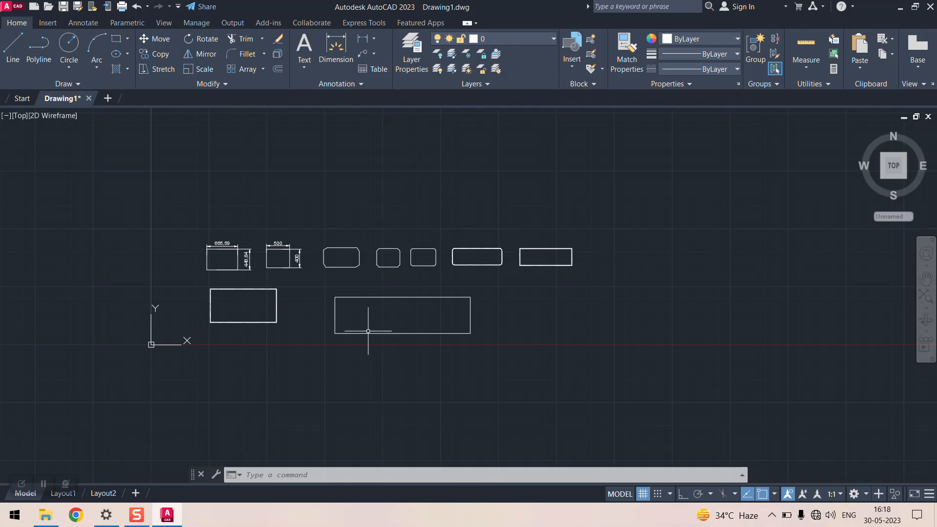
mouse_move(316, 287)
mouse_down()
mouse_move(404, 368)
mouse_move(516, 318)
mouse_move(434, 279)
mouse_move(309, 292)
mouse_move(419, 383)
mouse_move(515, 268)
mouse_move(330, 290)
mouse_up()
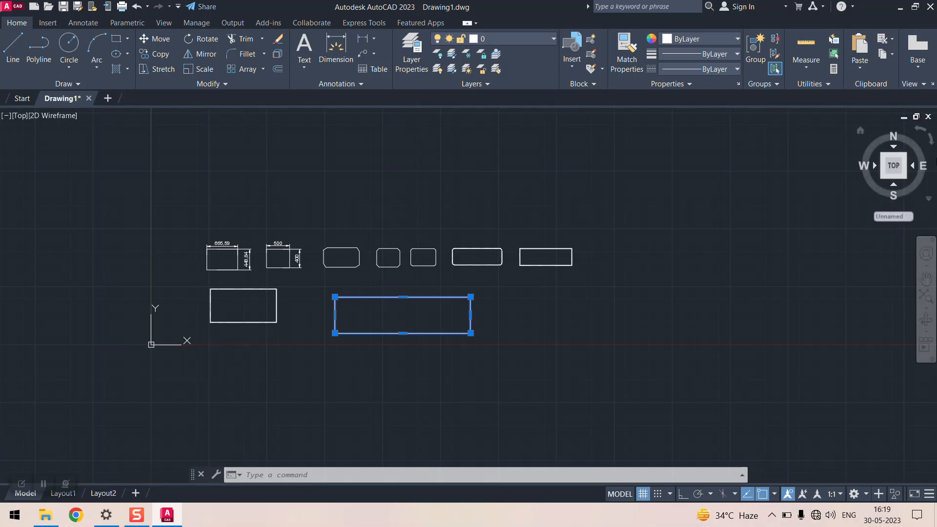
- View the selected elevated rectangle in the SW Isometric view and again from the front
click(883, 176)
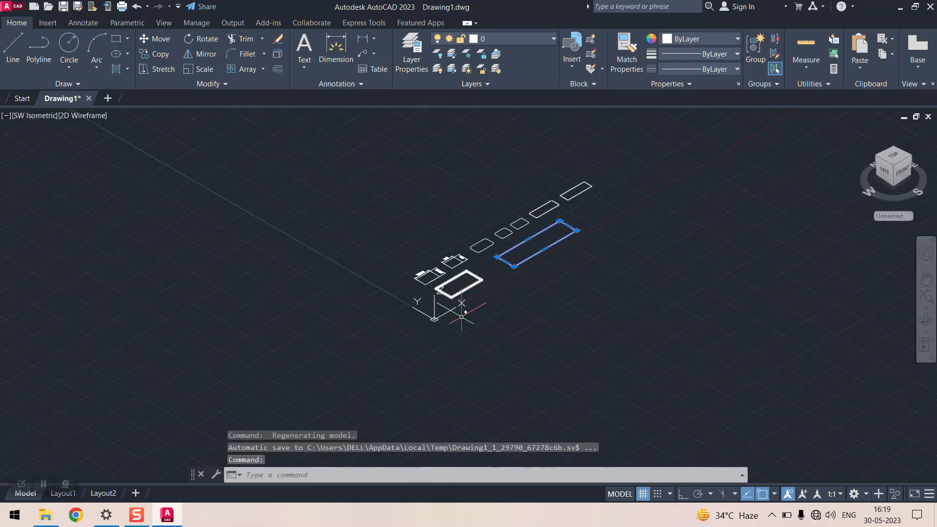
click(904, 170)
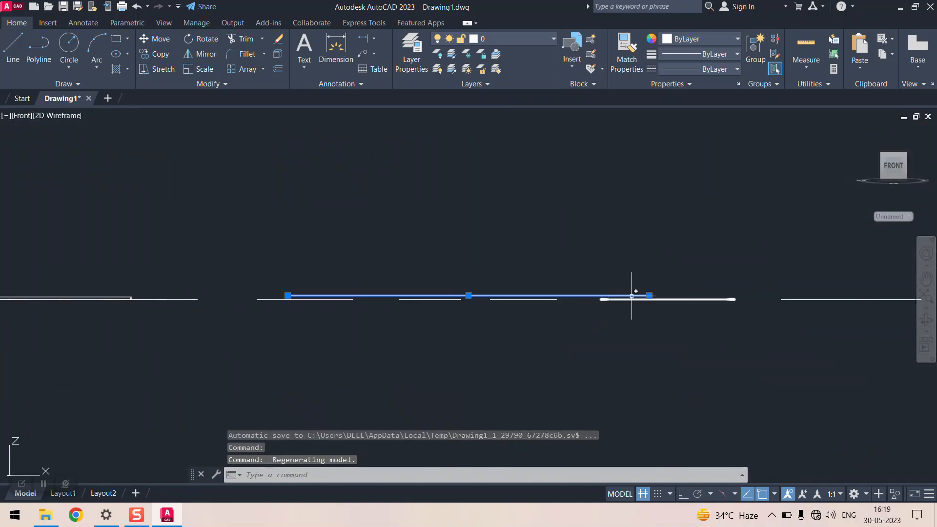
scroll(479, 236, down, 4)
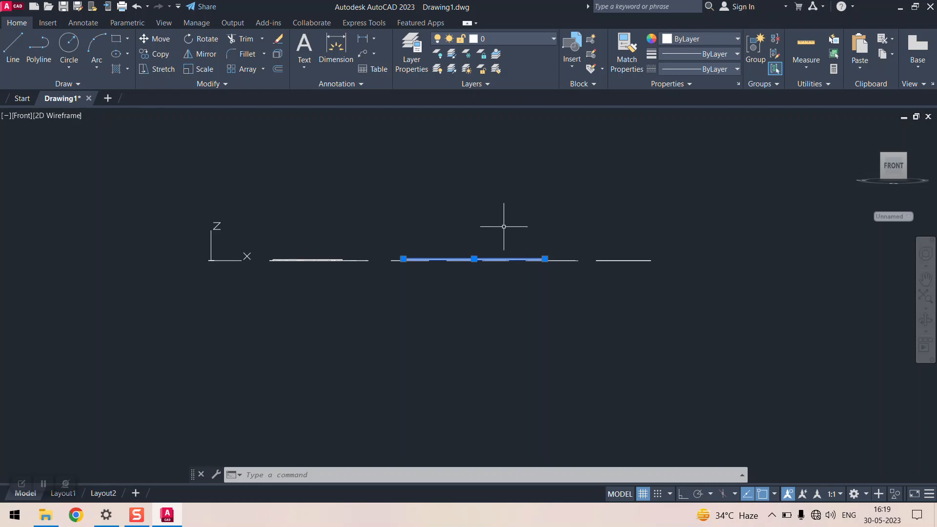
scroll(503, 222, up, 4)
scroll(504, 227, down, 6)
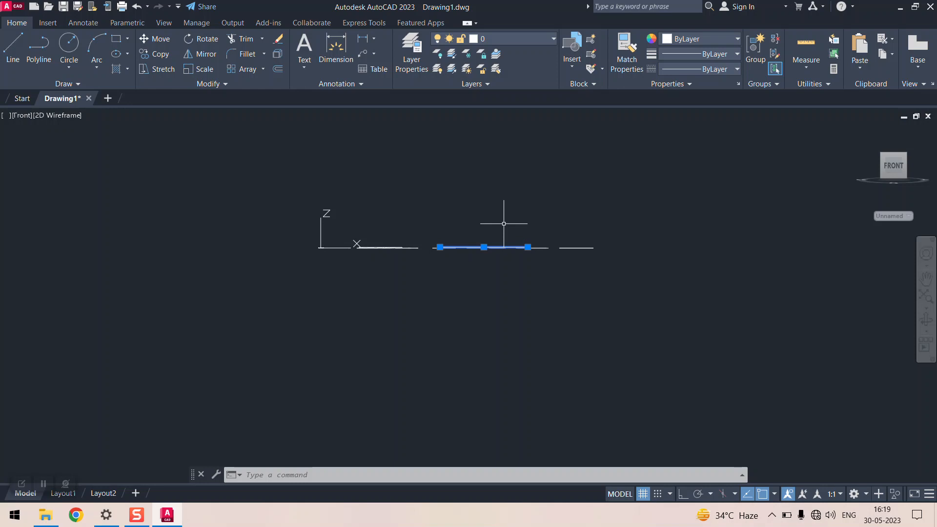
- Restore the Top view and look over all the rectangles drawn so far
click(24, 117)
click(47, 142)
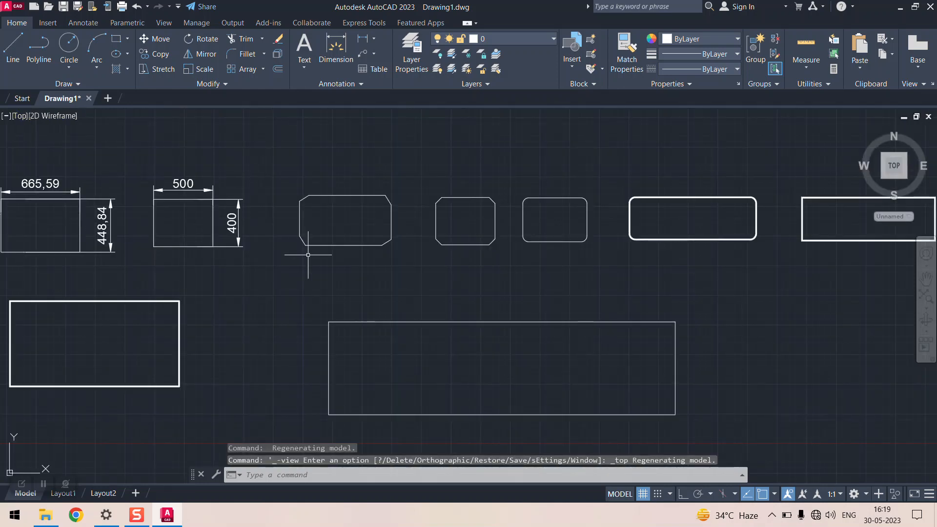
scroll(308, 255, down, 5)
scroll(392, 295, up, 4)
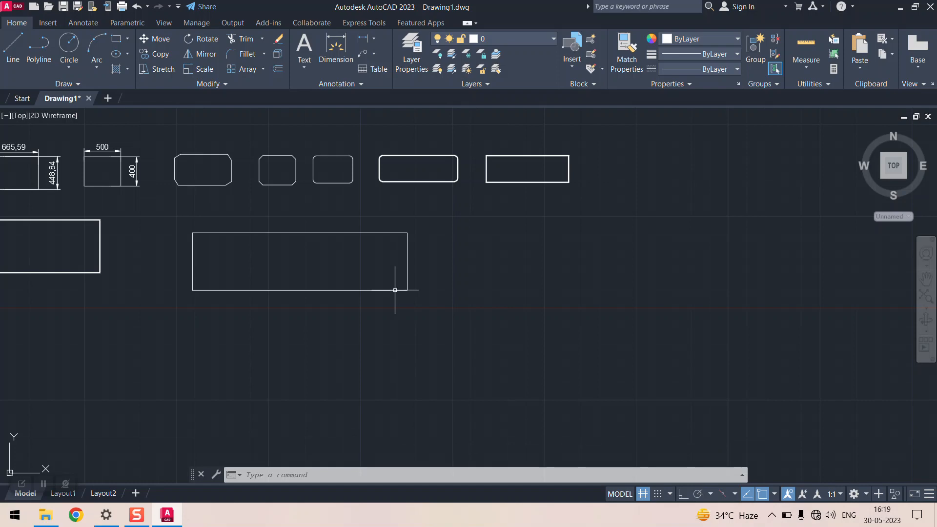
scroll(417, 267, down, 4)
scroll(96, 268, up, 3)
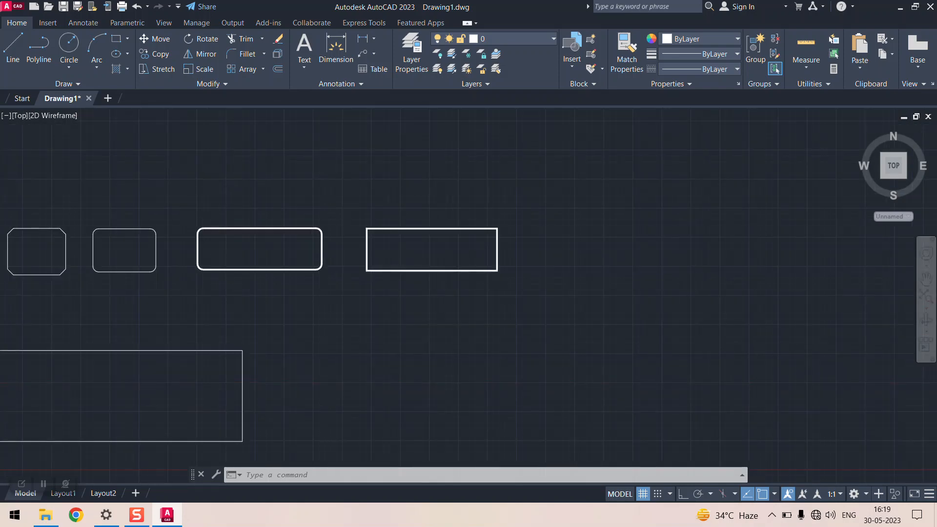
scroll(95, 268, down, 3)
mouse_move(112, 195)
mouse_down()
mouse_move(163, 324)
mouse_move(278, 293)
mouse_up()
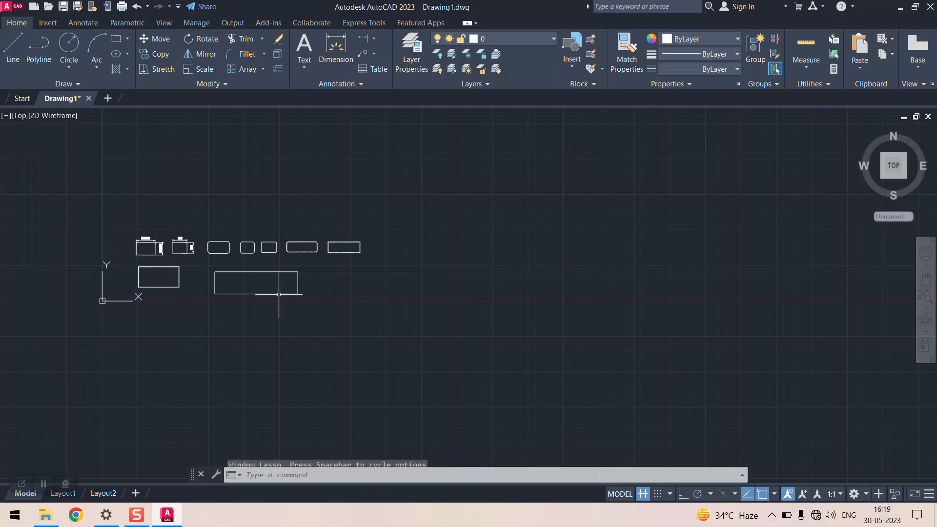
- Draw a freehand rectangle about 1447 high, beyond the last rectangle in the row, keeping the elevation of 30
scroll(421, 257, up, 4)
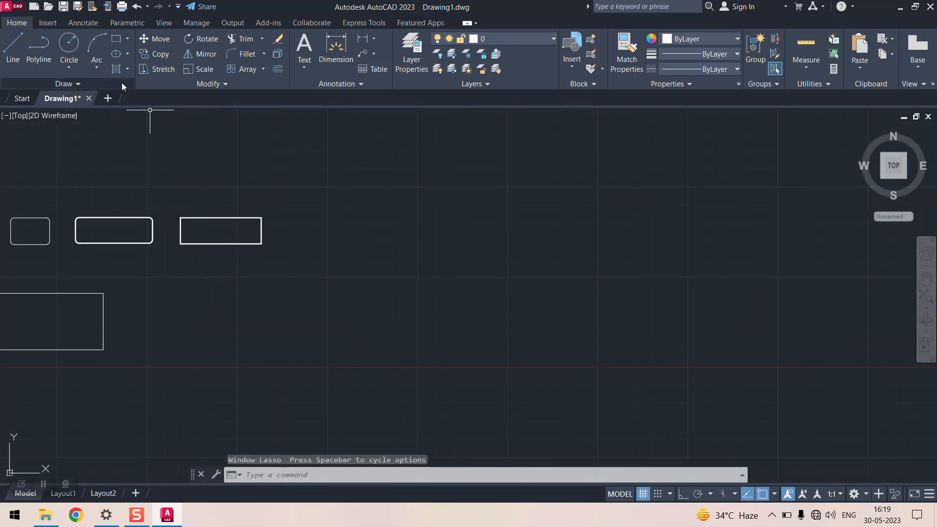
click(116, 39)
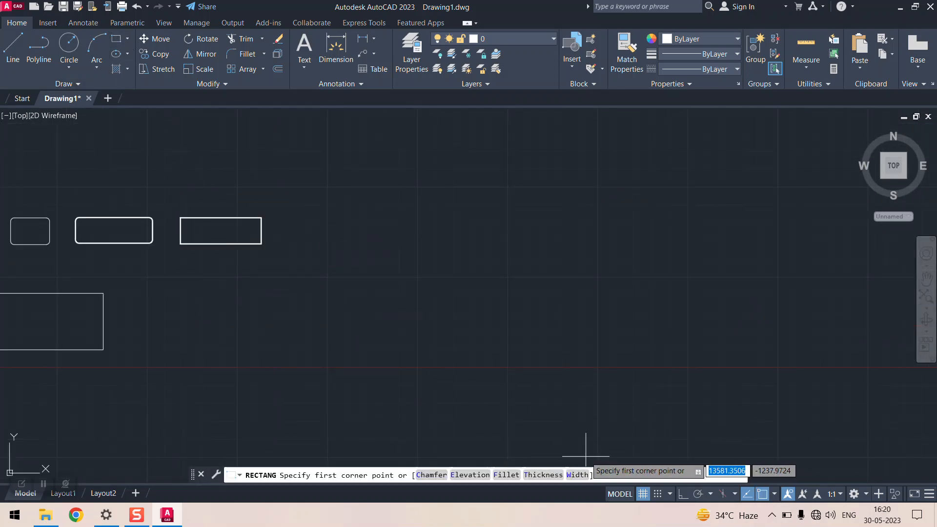
click(471, 475)
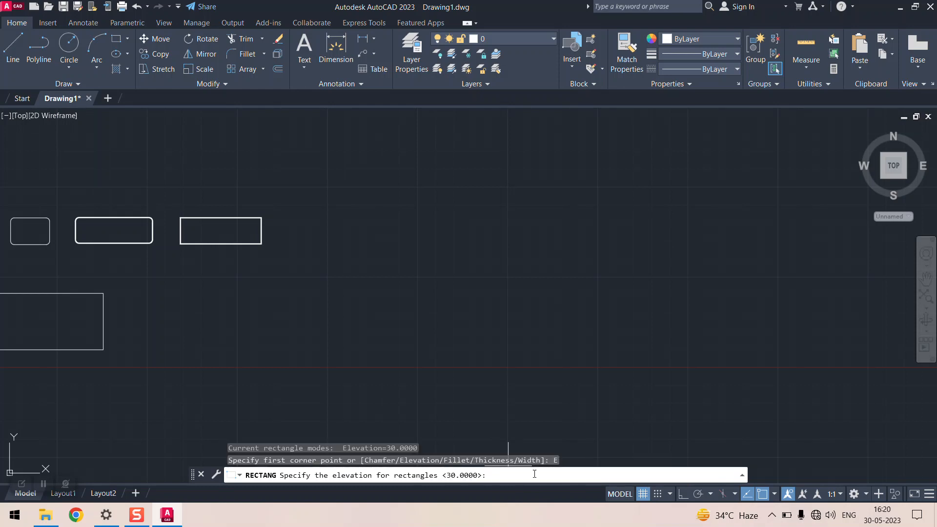
key(Return)
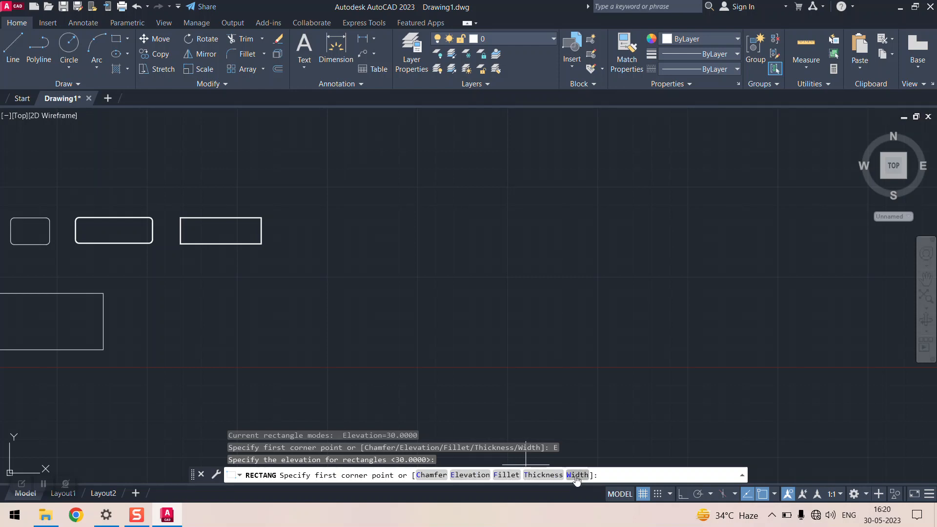
click(350, 225)
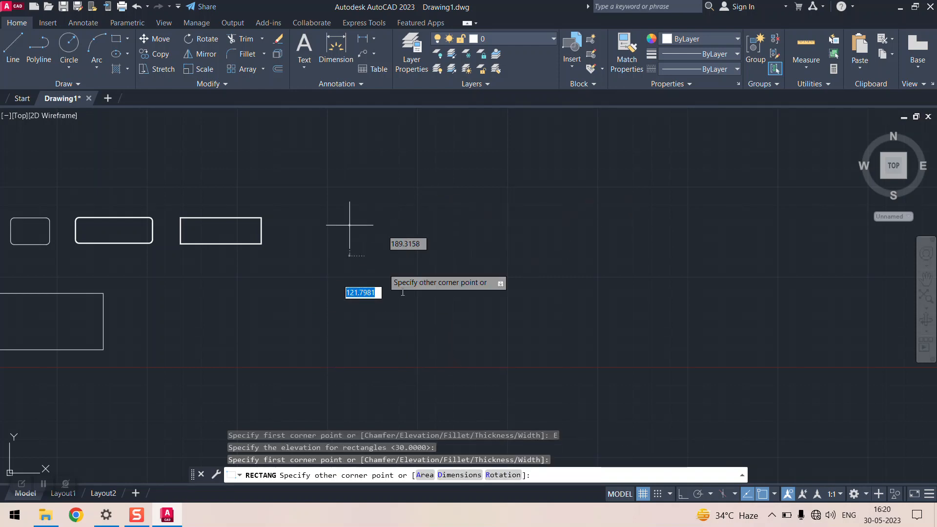
click(569, 330)
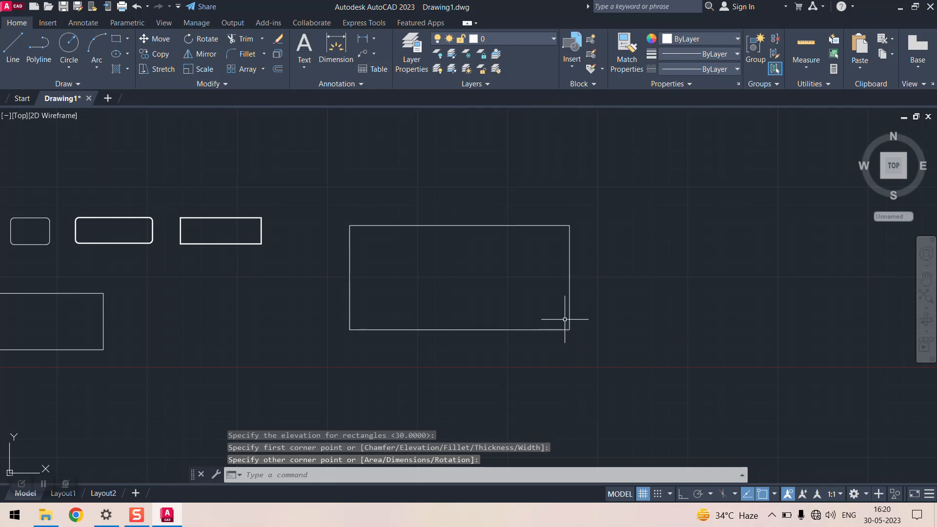
key(Escape)
- Select the new rectangle and examine the edit options offered at its right edge's midpoint grip
click(512, 225)
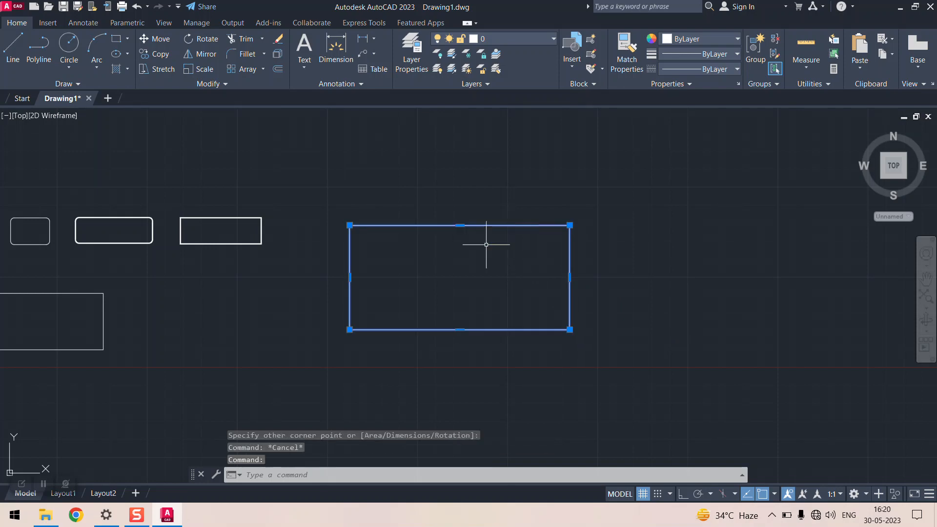
scroll(428, 261, down, 5)
scroll(402, 278, up, 8)
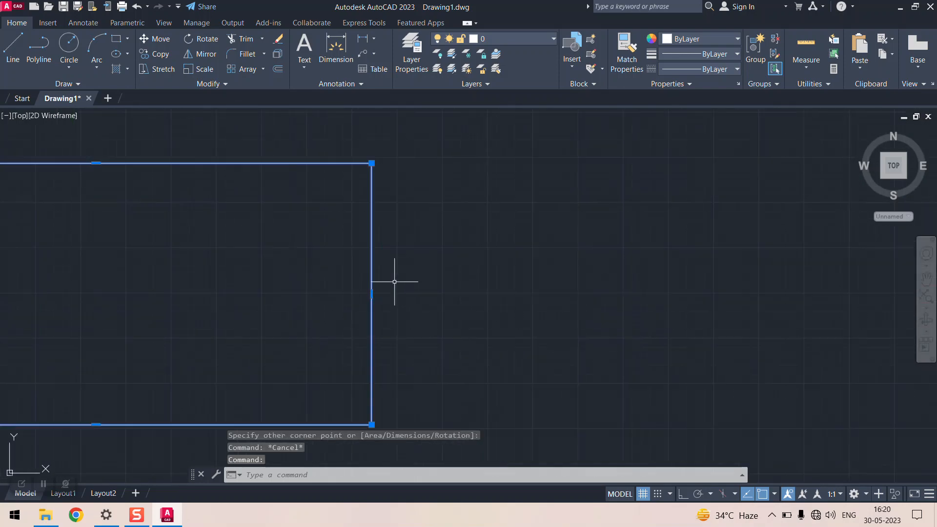
mouse_move(372, 293)
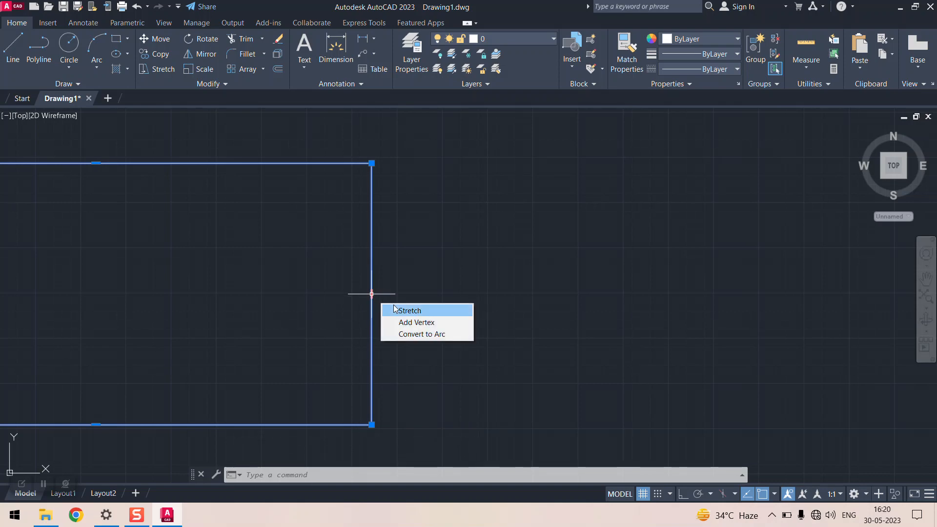
key(Escape)
key(Escape)
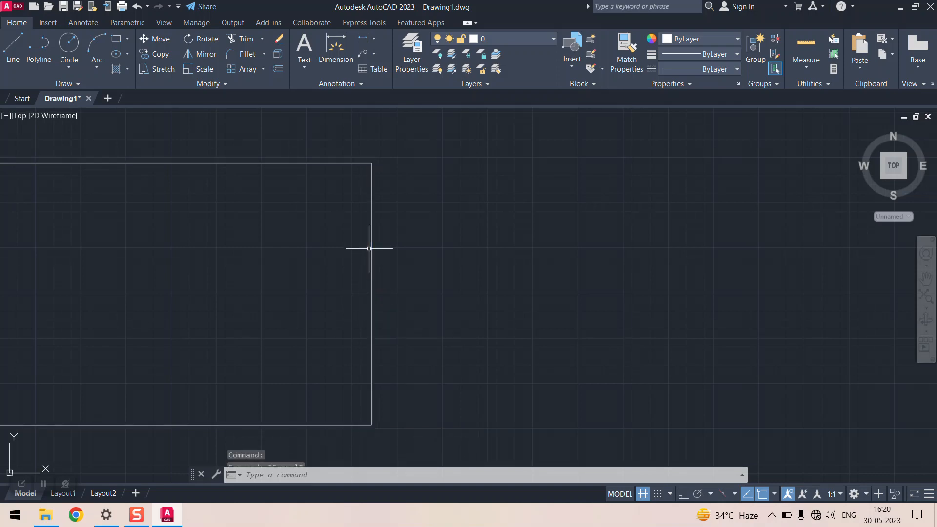
- Try to convert the freehand rectangle's right edge to an arc from its midpoint grip, and cancel the edit
click(340, 163)
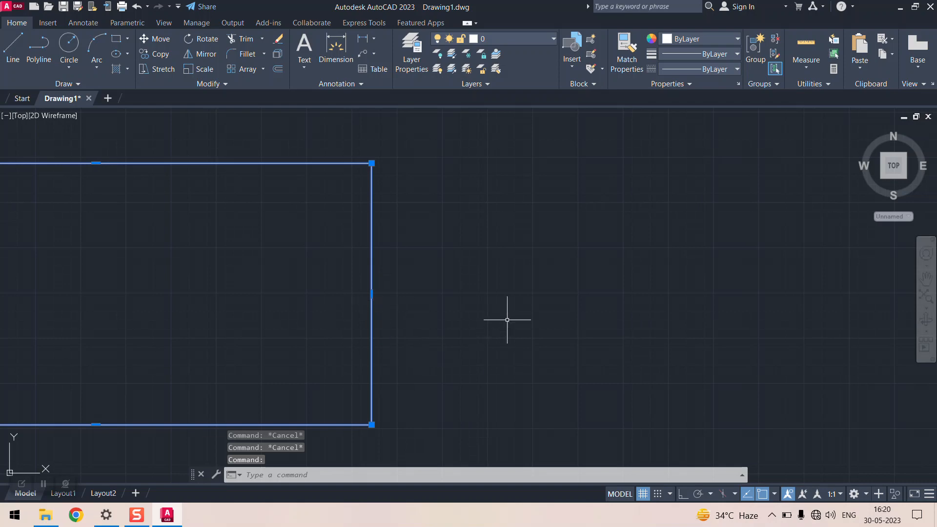
scroll(555, 217, down, 4)
scroll(372, 217, up, 2)
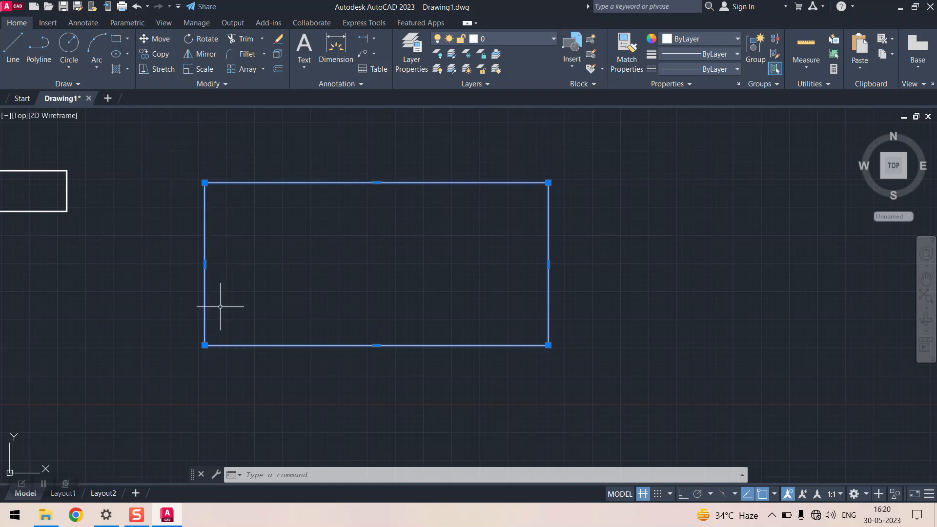
mouse_move(205, 265)
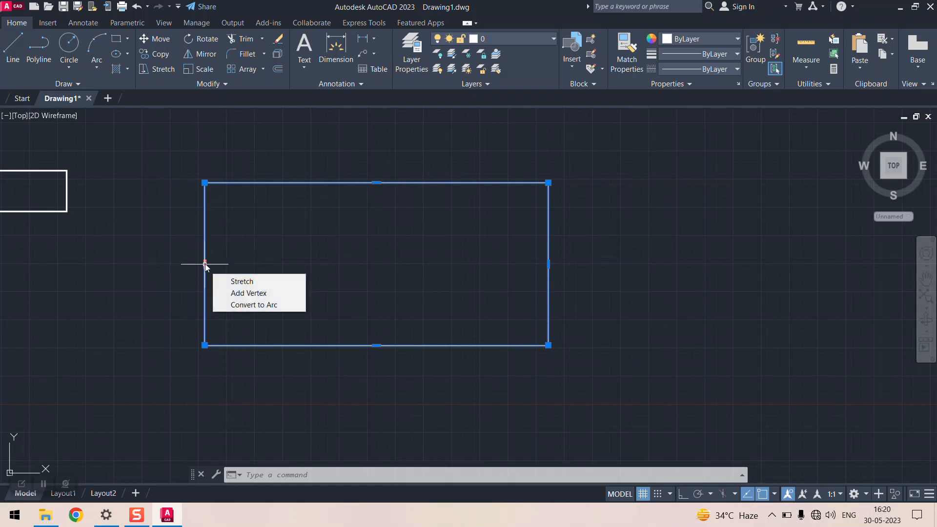
scroll(569, 276, up, 5)
scroll(402, 226, down, 2)
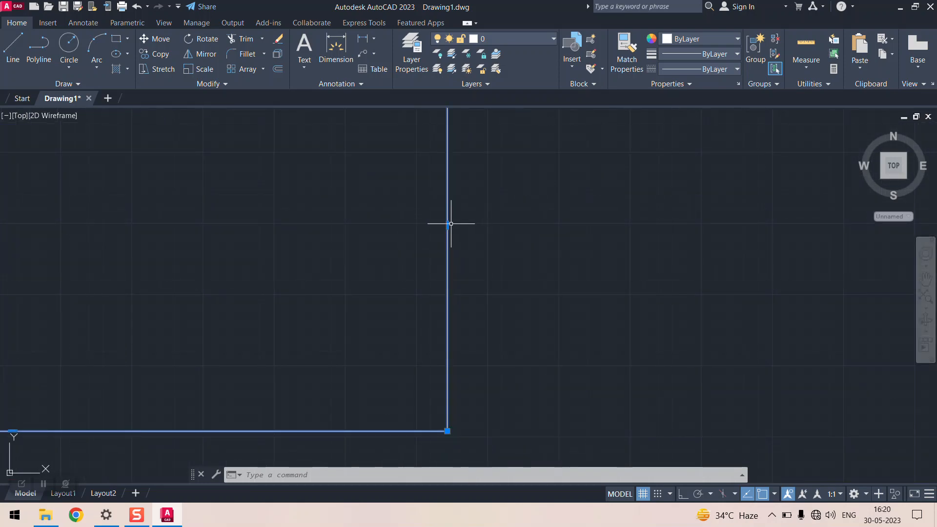
mouse_move(448, 224)
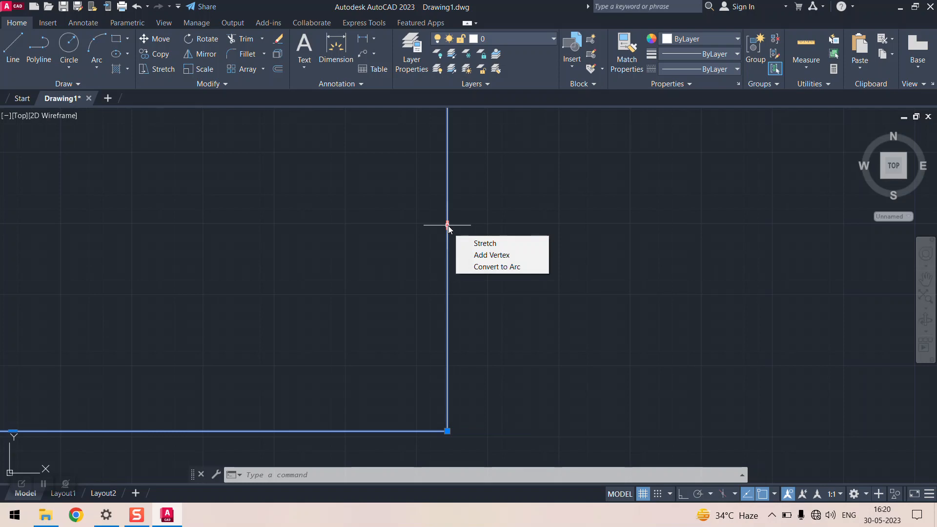
click(482, 267)
scroll(468, 253, down, 5)
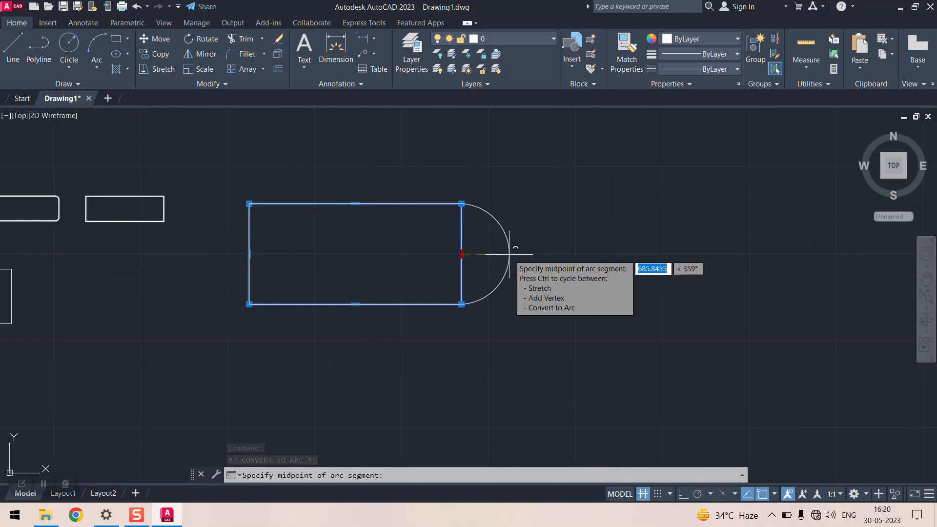
key(Escape)
key(Escape)
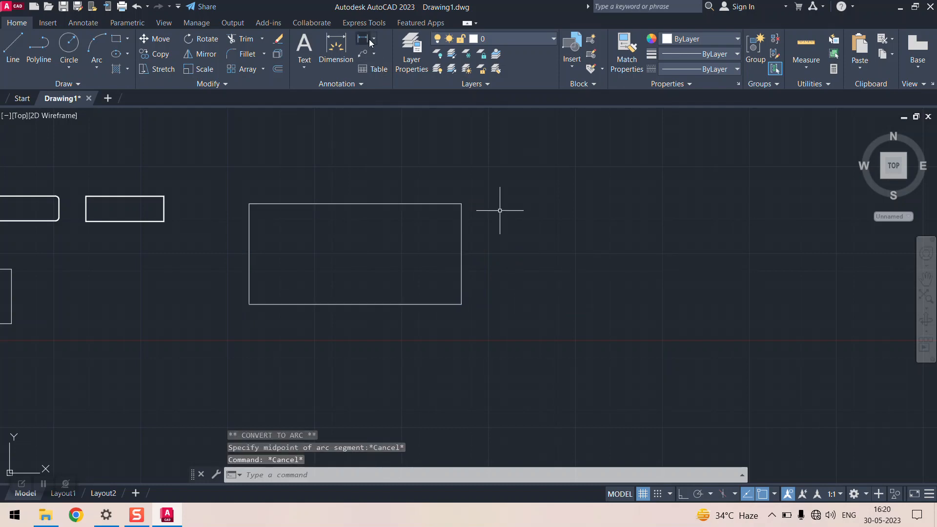
- Add a vertical linear dimension for the freehand rectangle's height, placed outside its left edge
click(373, 41)
click(382, 66)
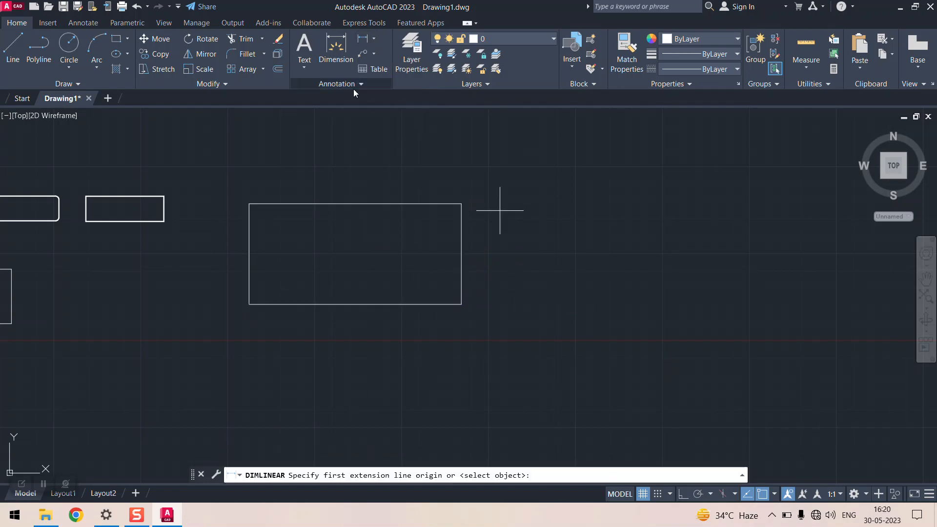
click(307, 203)
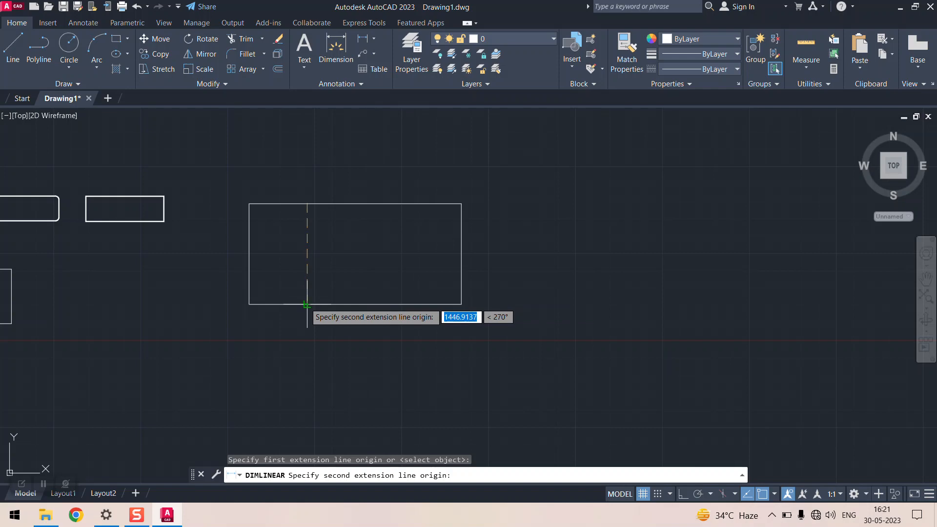
click(306, 305)
click(182, 266)
scroll(186, 270, up, 2)
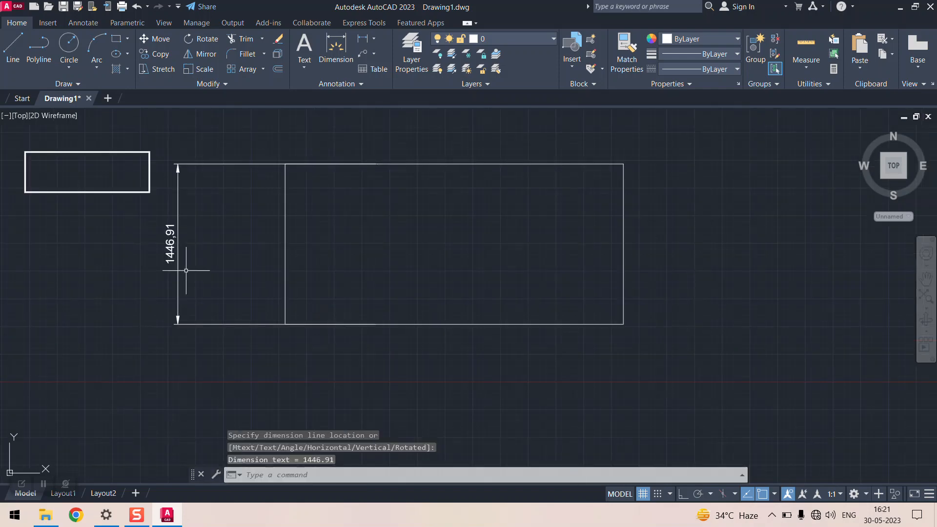
key(ctrl+z)
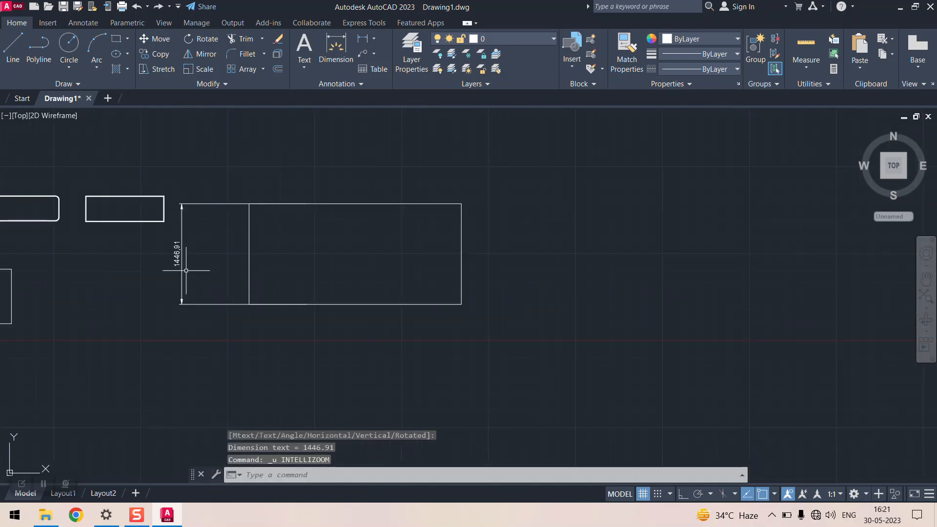
key(Escape)
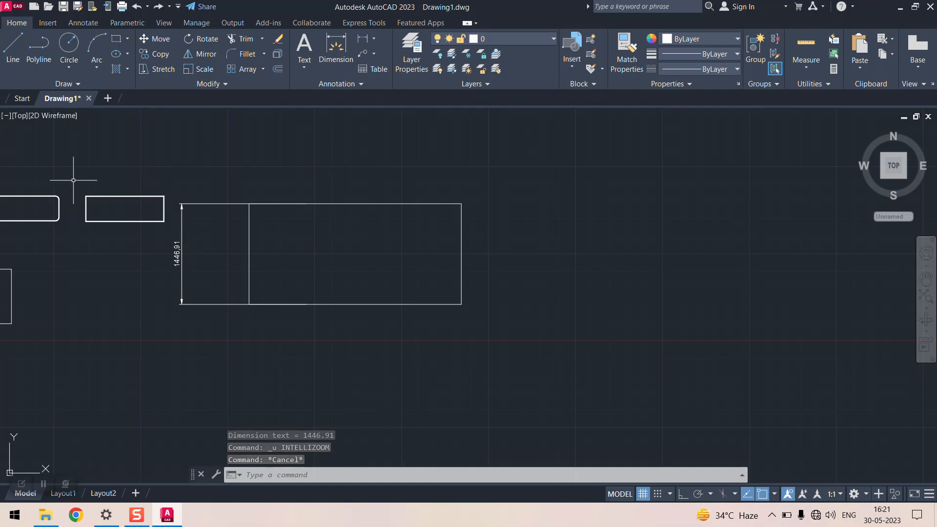
- Erase the freehand rectangle together with its height dimension
mouse_move(170, 181)
mouse_down()
mouse_move(172, 387)
mouse_move(596, 109)
mouse_move(227, 163)
mouse_up()
key(Delete)
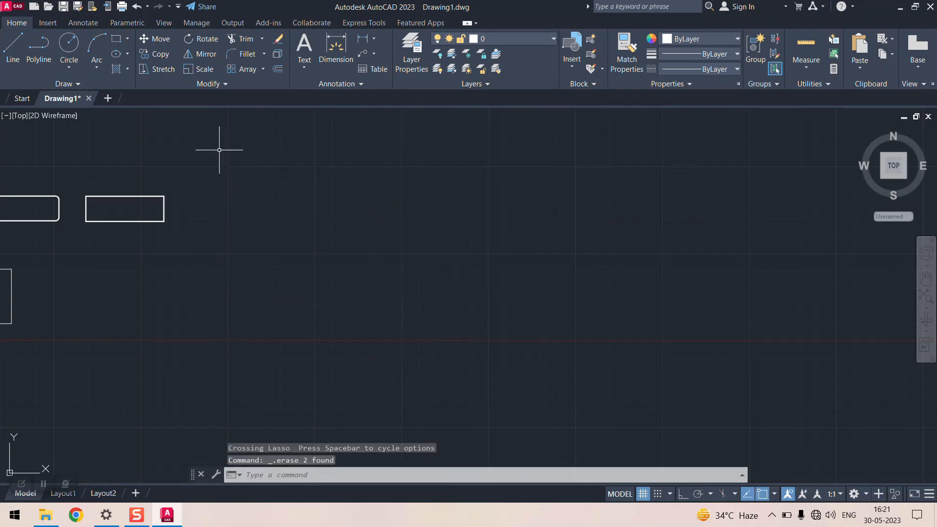
- Draw a rectangle with length 500 and width 400 at elevation 30 beyond the last rectangle in the row
click(116, 39)
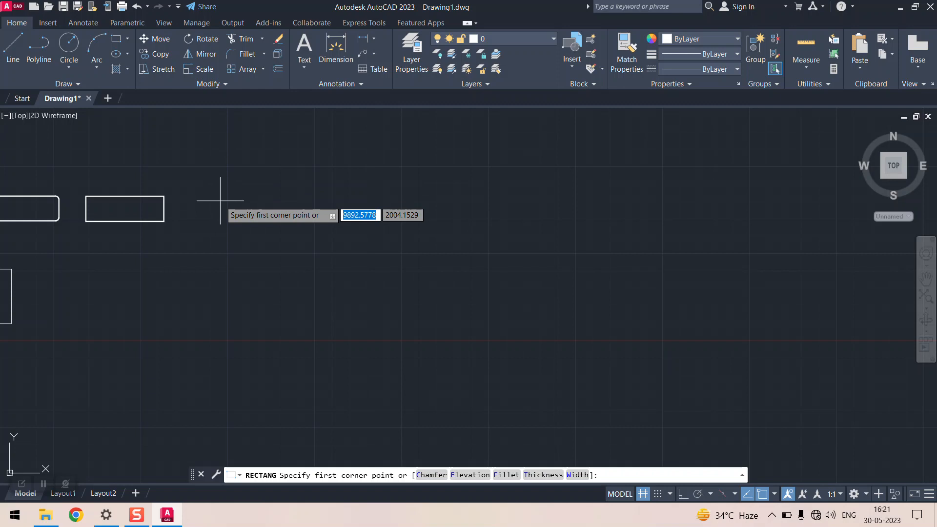
click(229, 188)
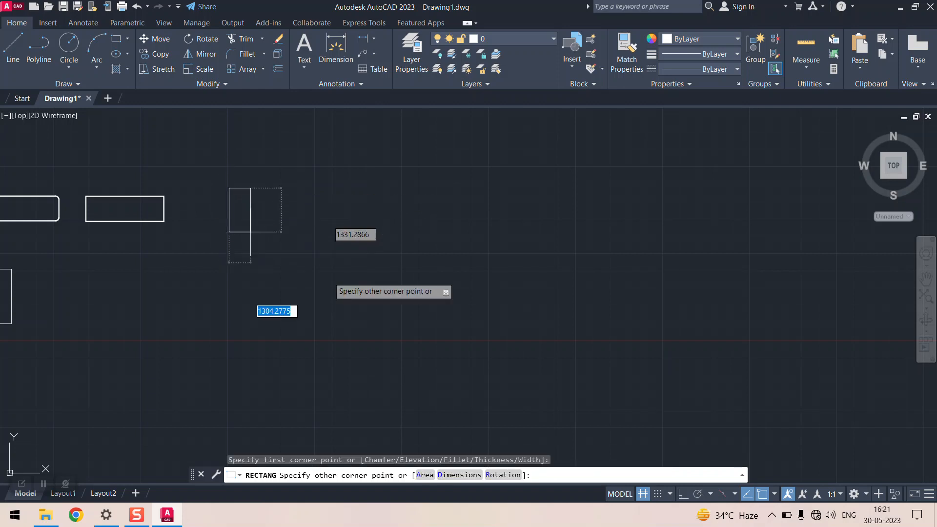
click(459, 475)
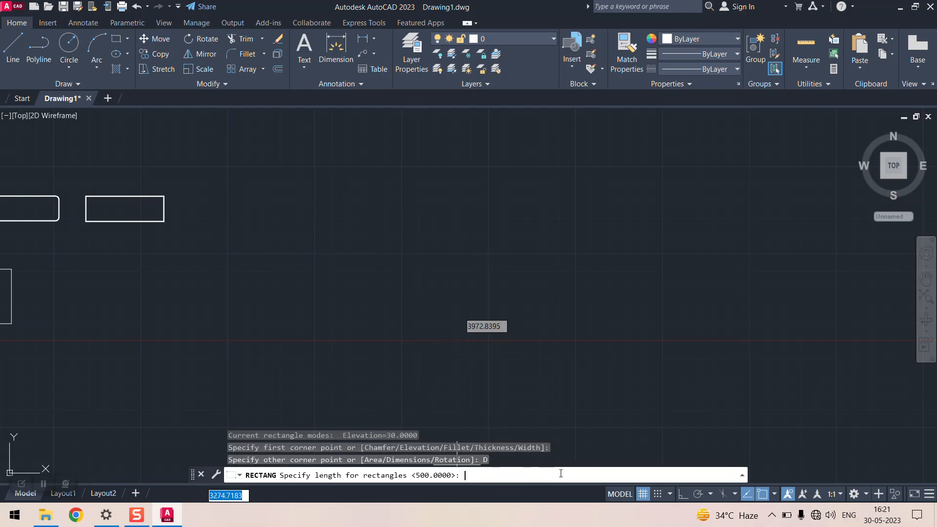
key(Return)
key(Return)
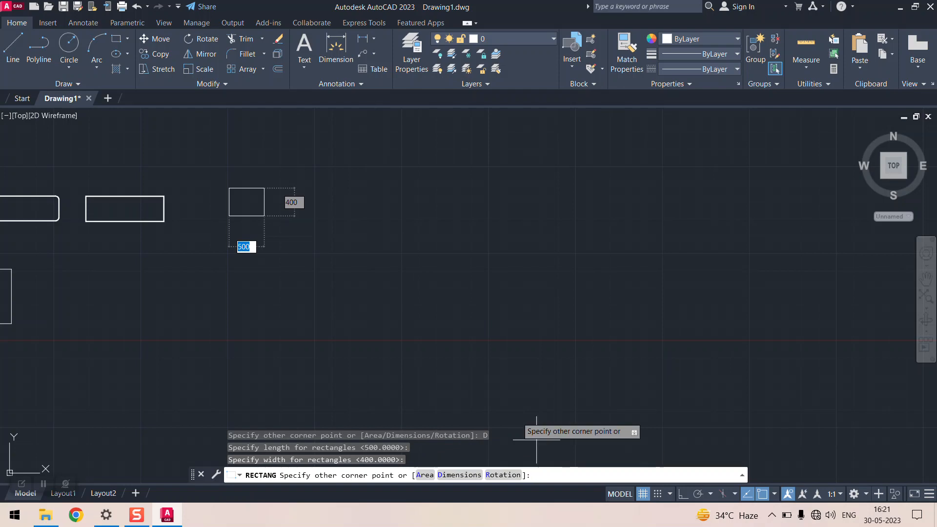
click(258, 200)
- Convert the 500 by 400 rectangle's right edge to an arc bulging outward, with its midpoint 200 from the edge
scroll(237, 201, up, 7)
scroll(238, 203, down, 3)
scroll(244, 185, up, 4)
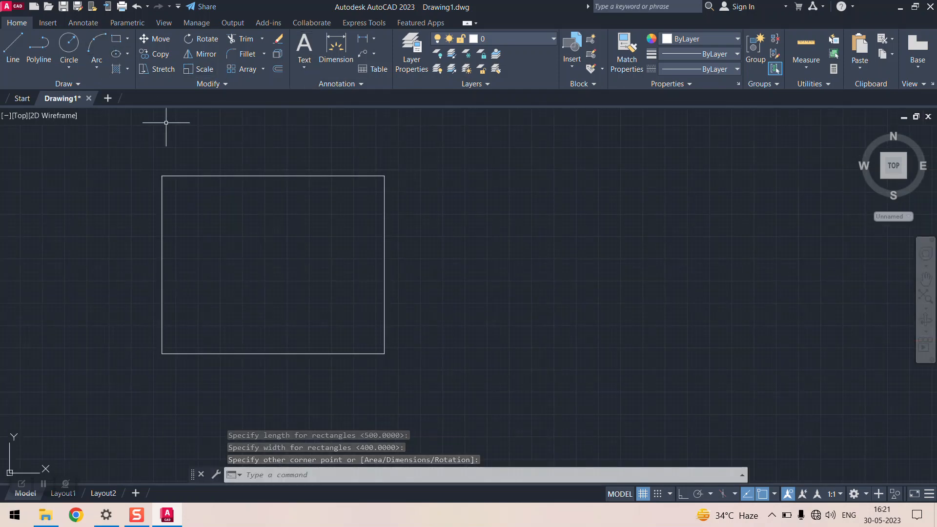
click(352, 176)
mouse_move(384, 265)
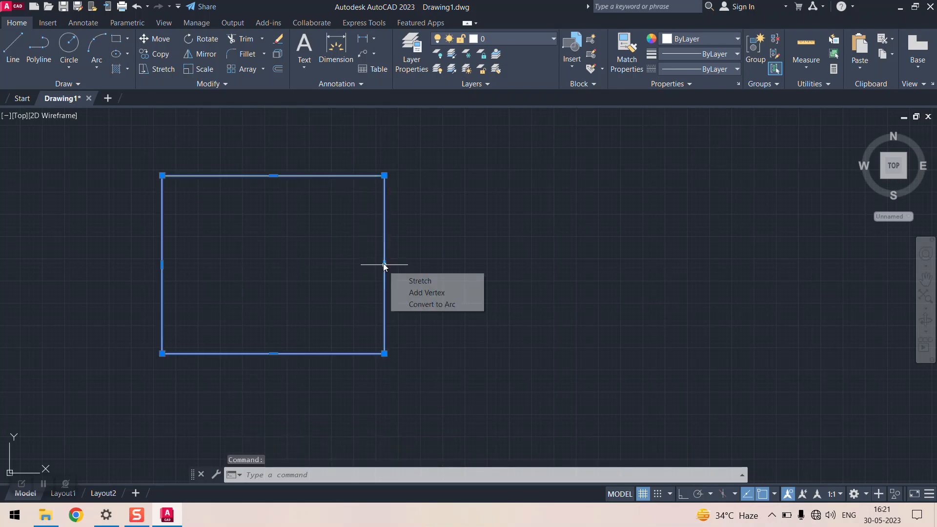
click(432, 304)
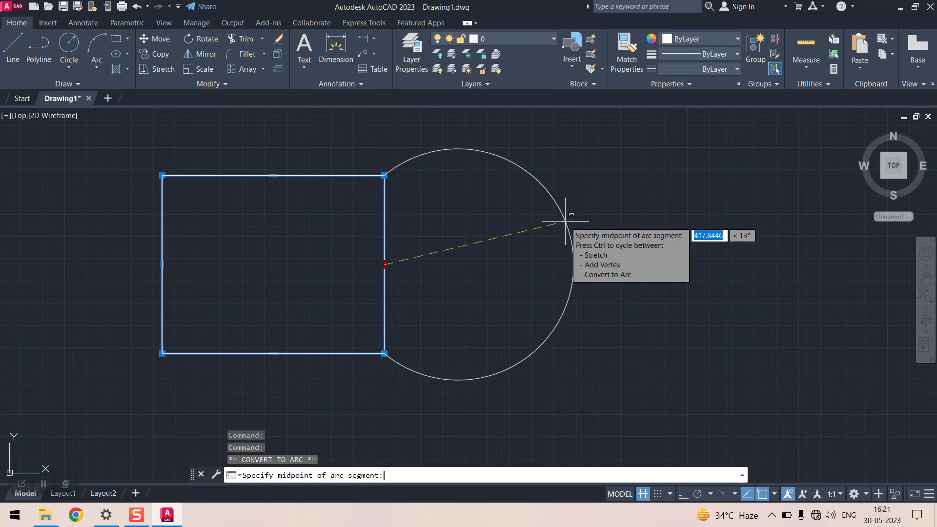
text(200)
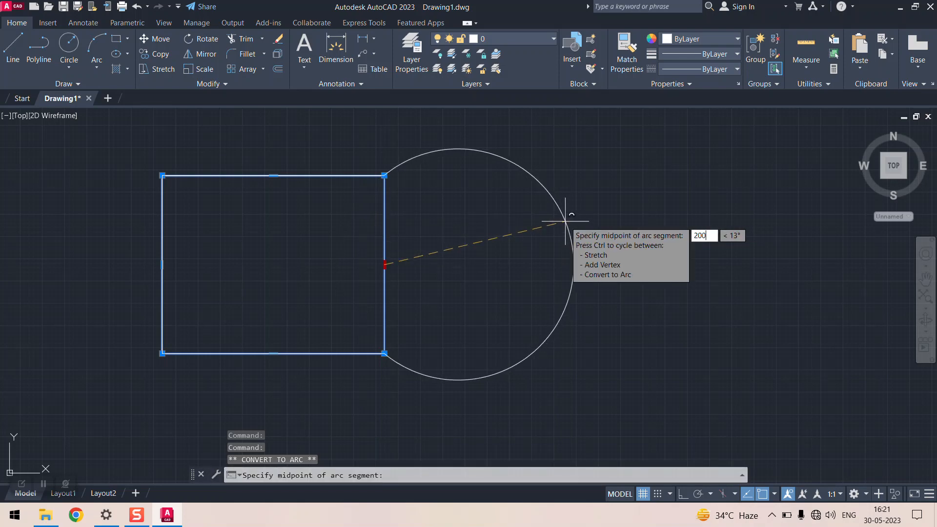
key(Return)
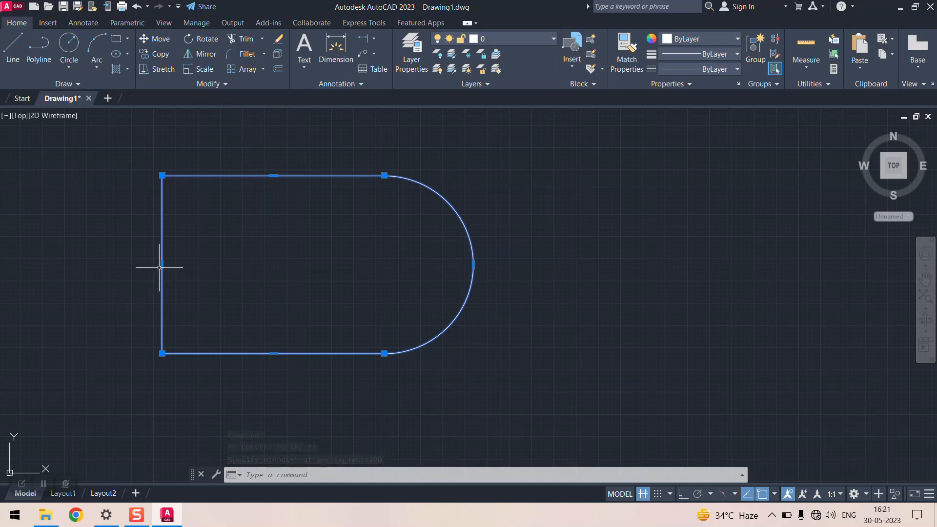
- Try converting the left edge to an arc with a midpoint distance of 200, and undo the edit
mouse_move(162, 264)
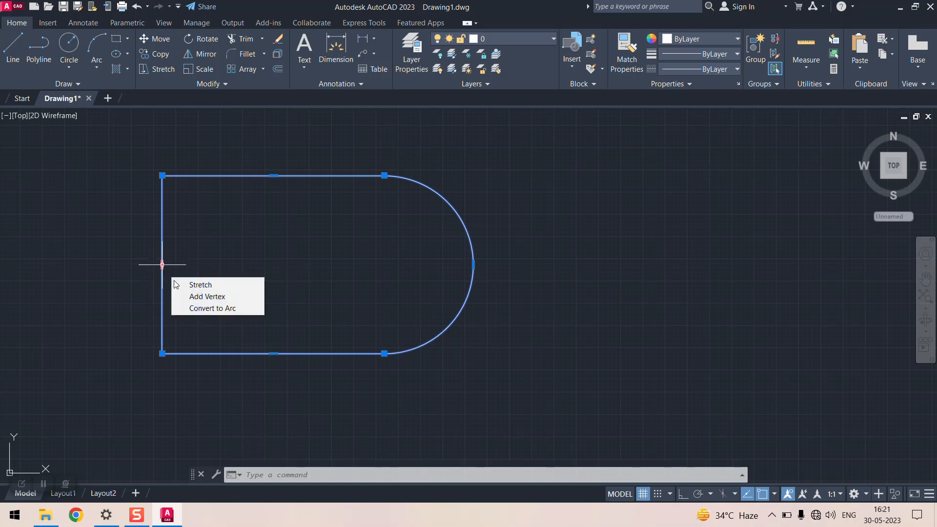
click(196, 308)
text(200)
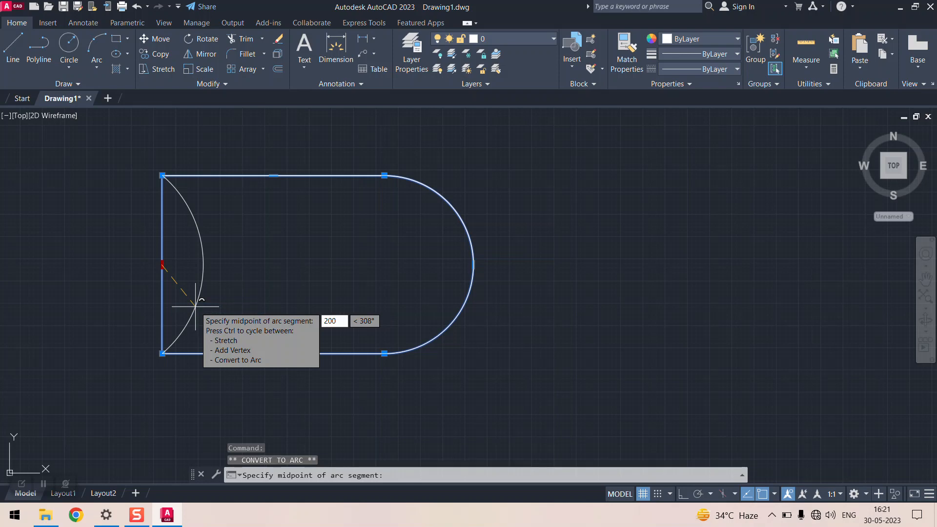
key(Return)
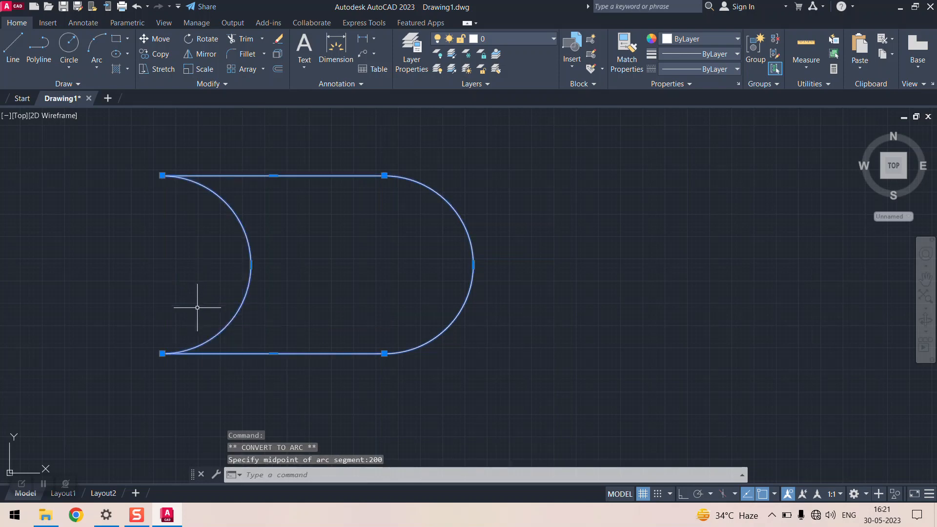
key(ctrl+z)
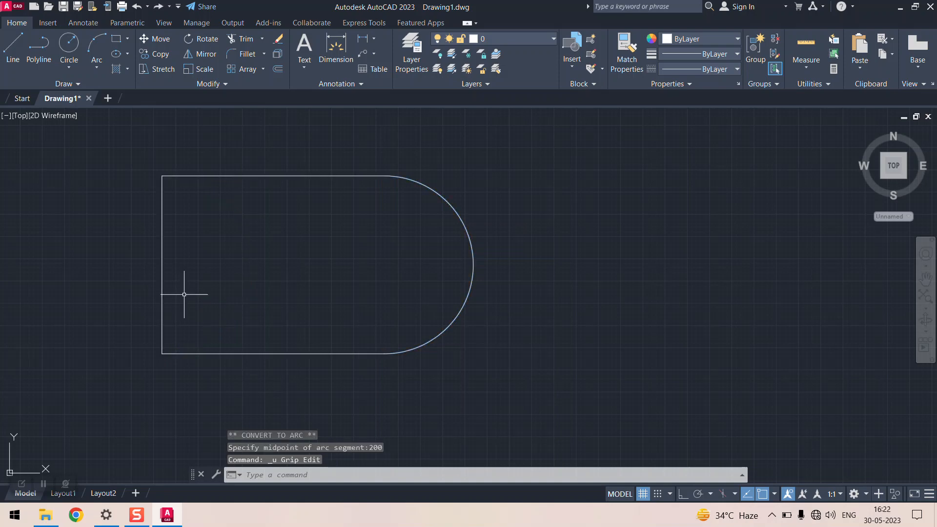